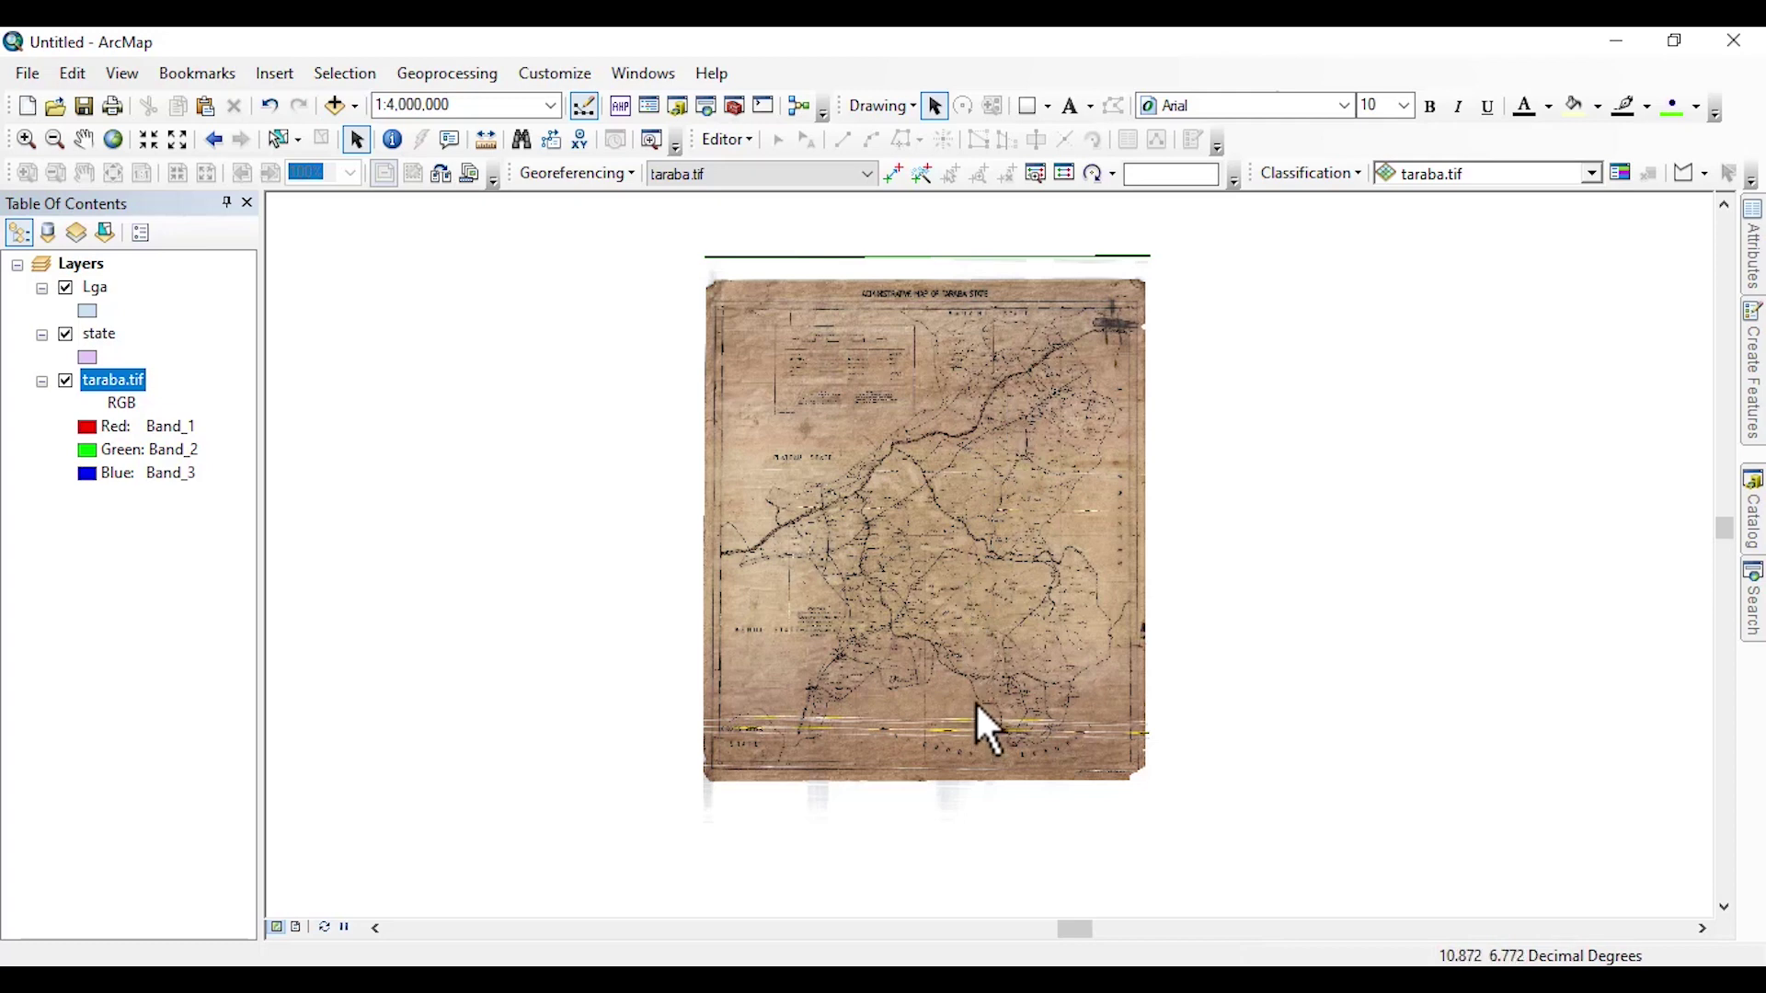
Examine the scanned Taraba map at several scales, following the state boundary and river around Wukari
scroll(975, 701, "down", 1)
scroll(979, 298, "up", 2)
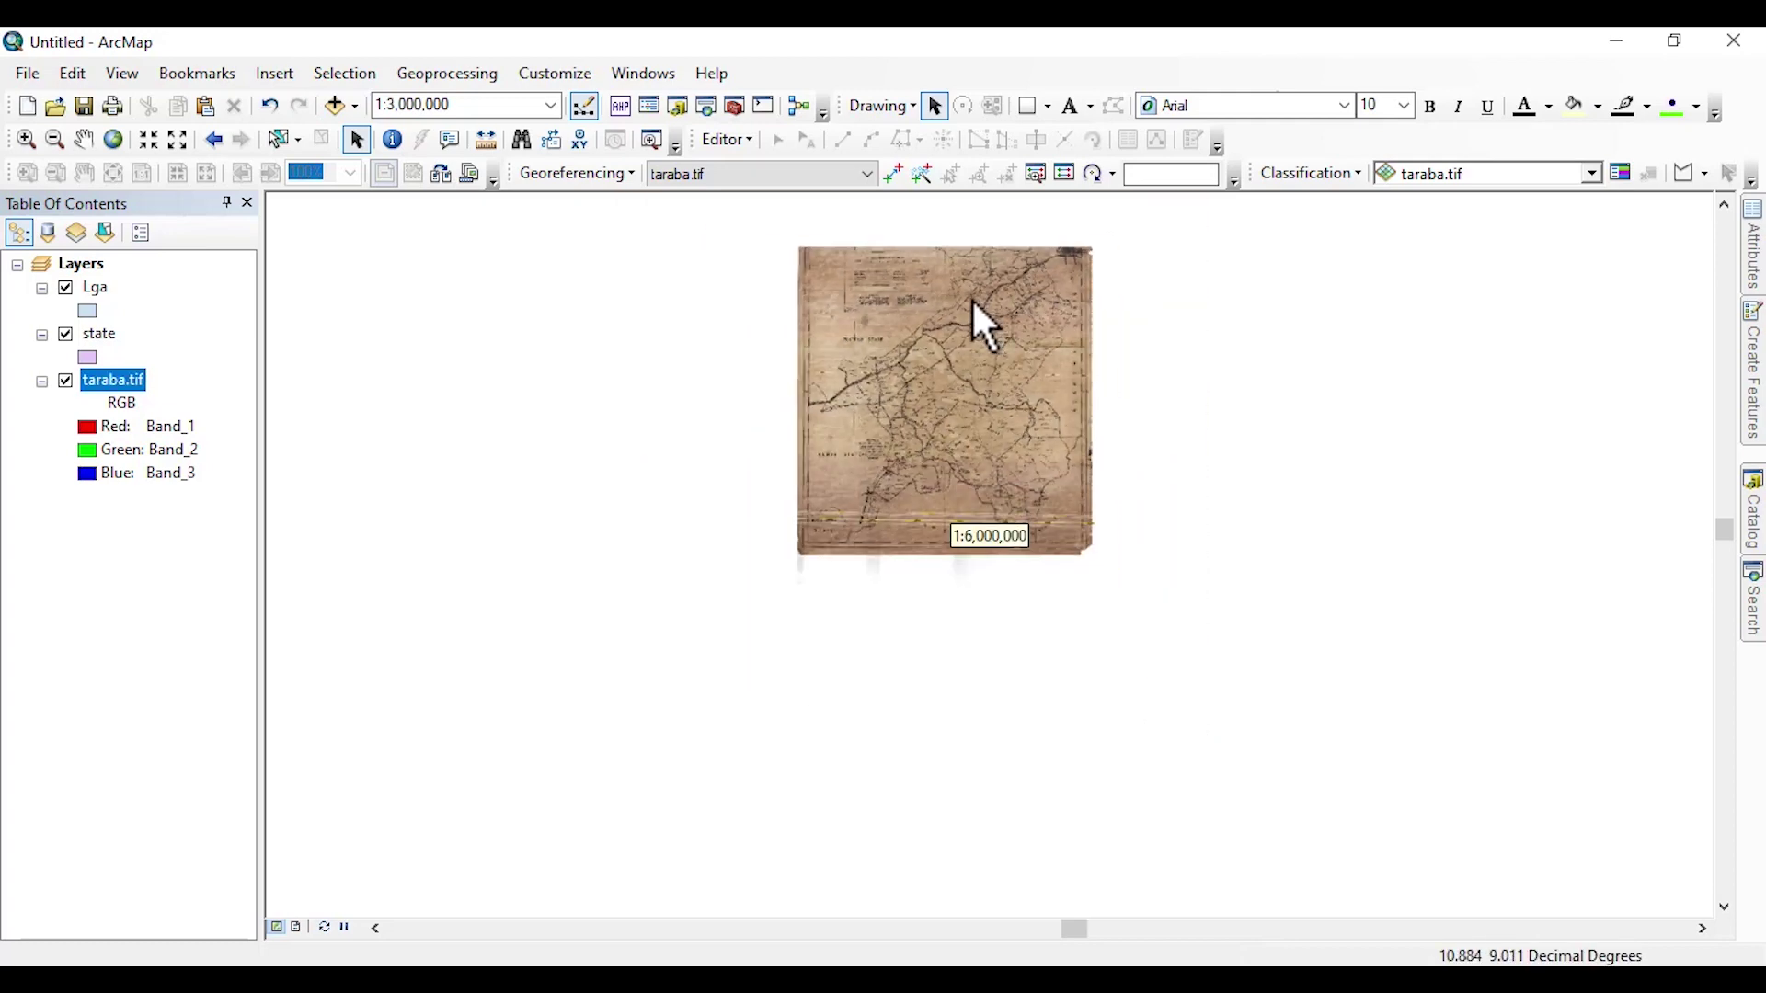
left_click_drag(971, 297, 743, 565)
scroll(742, 564, "down", 3)
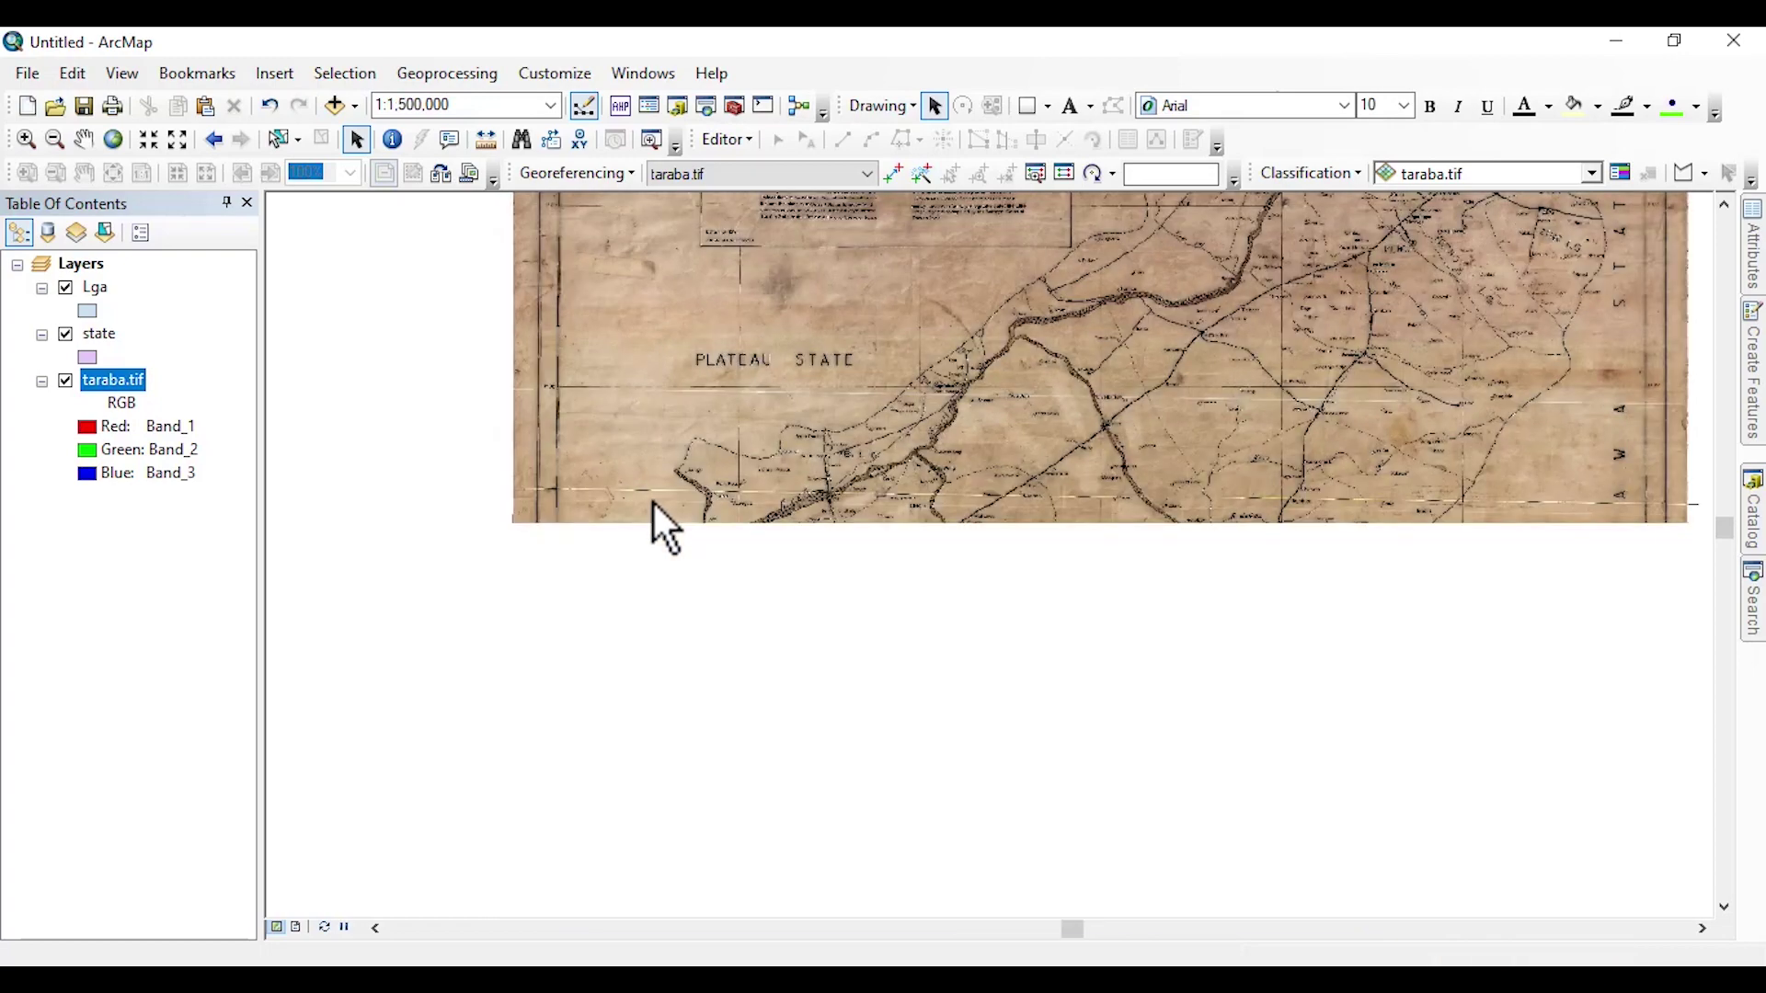
left_click_drag(1144, 464, 831, 445)
scroll(837, 445, "up", 2)
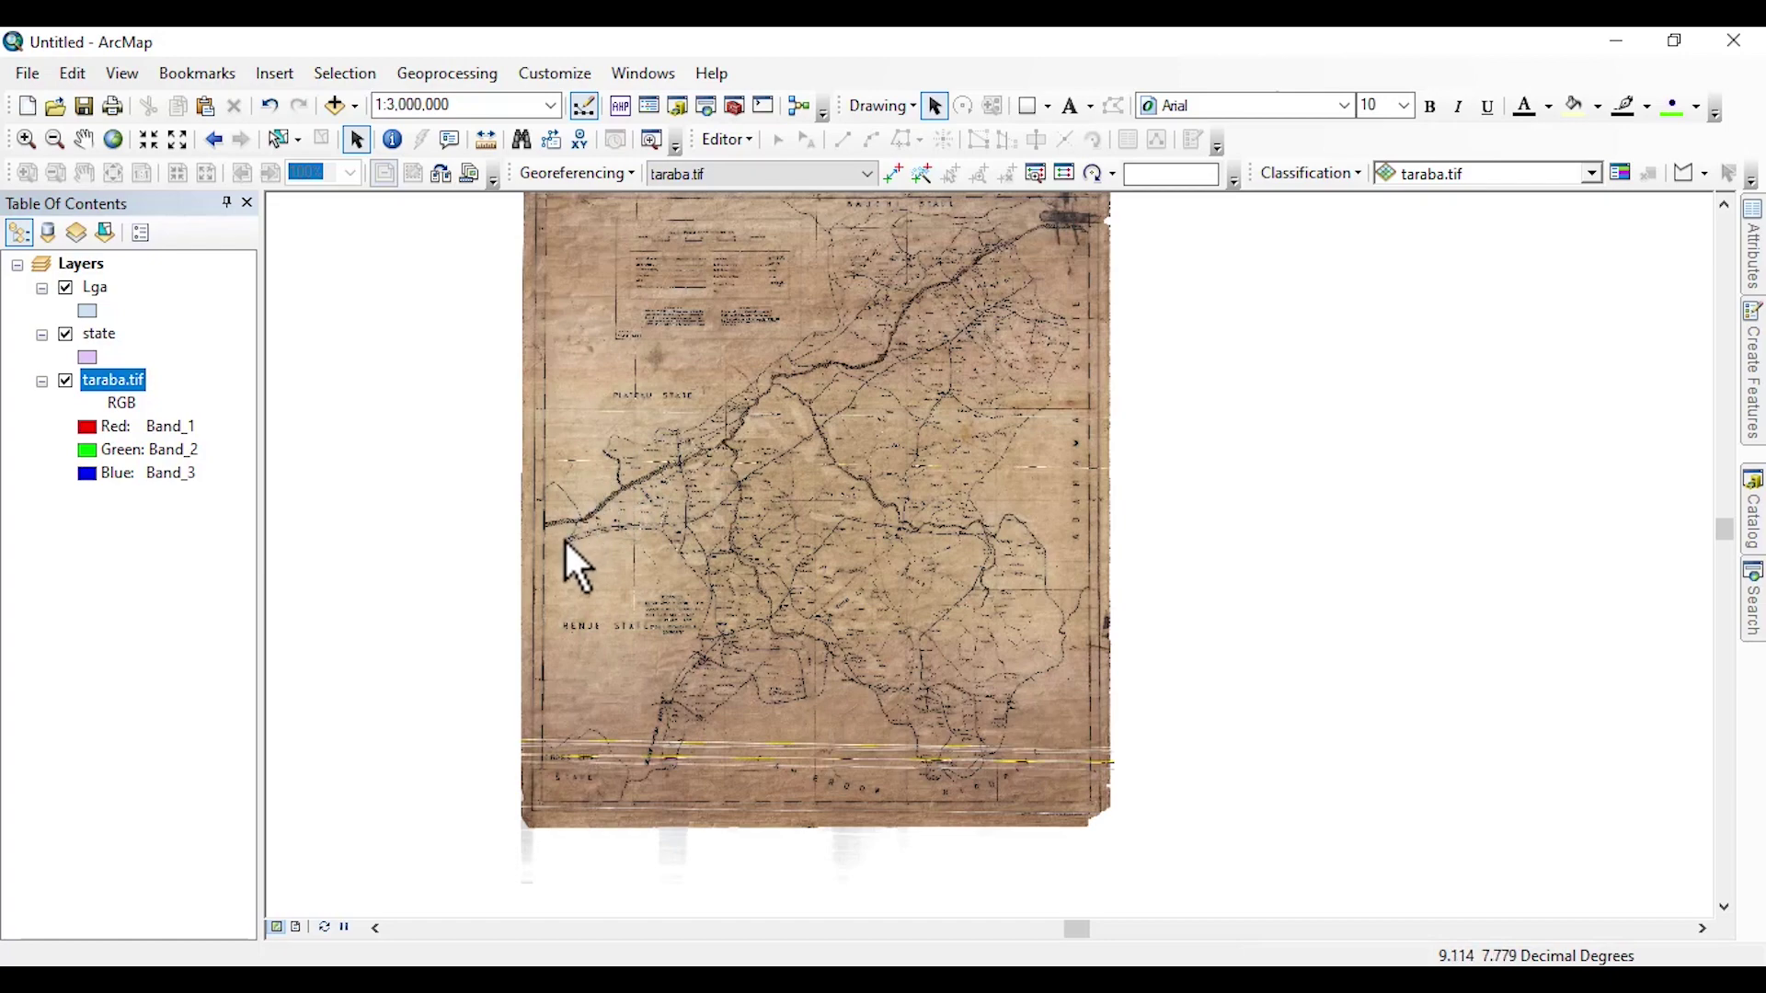
scroll(576, 562, "down", 2)
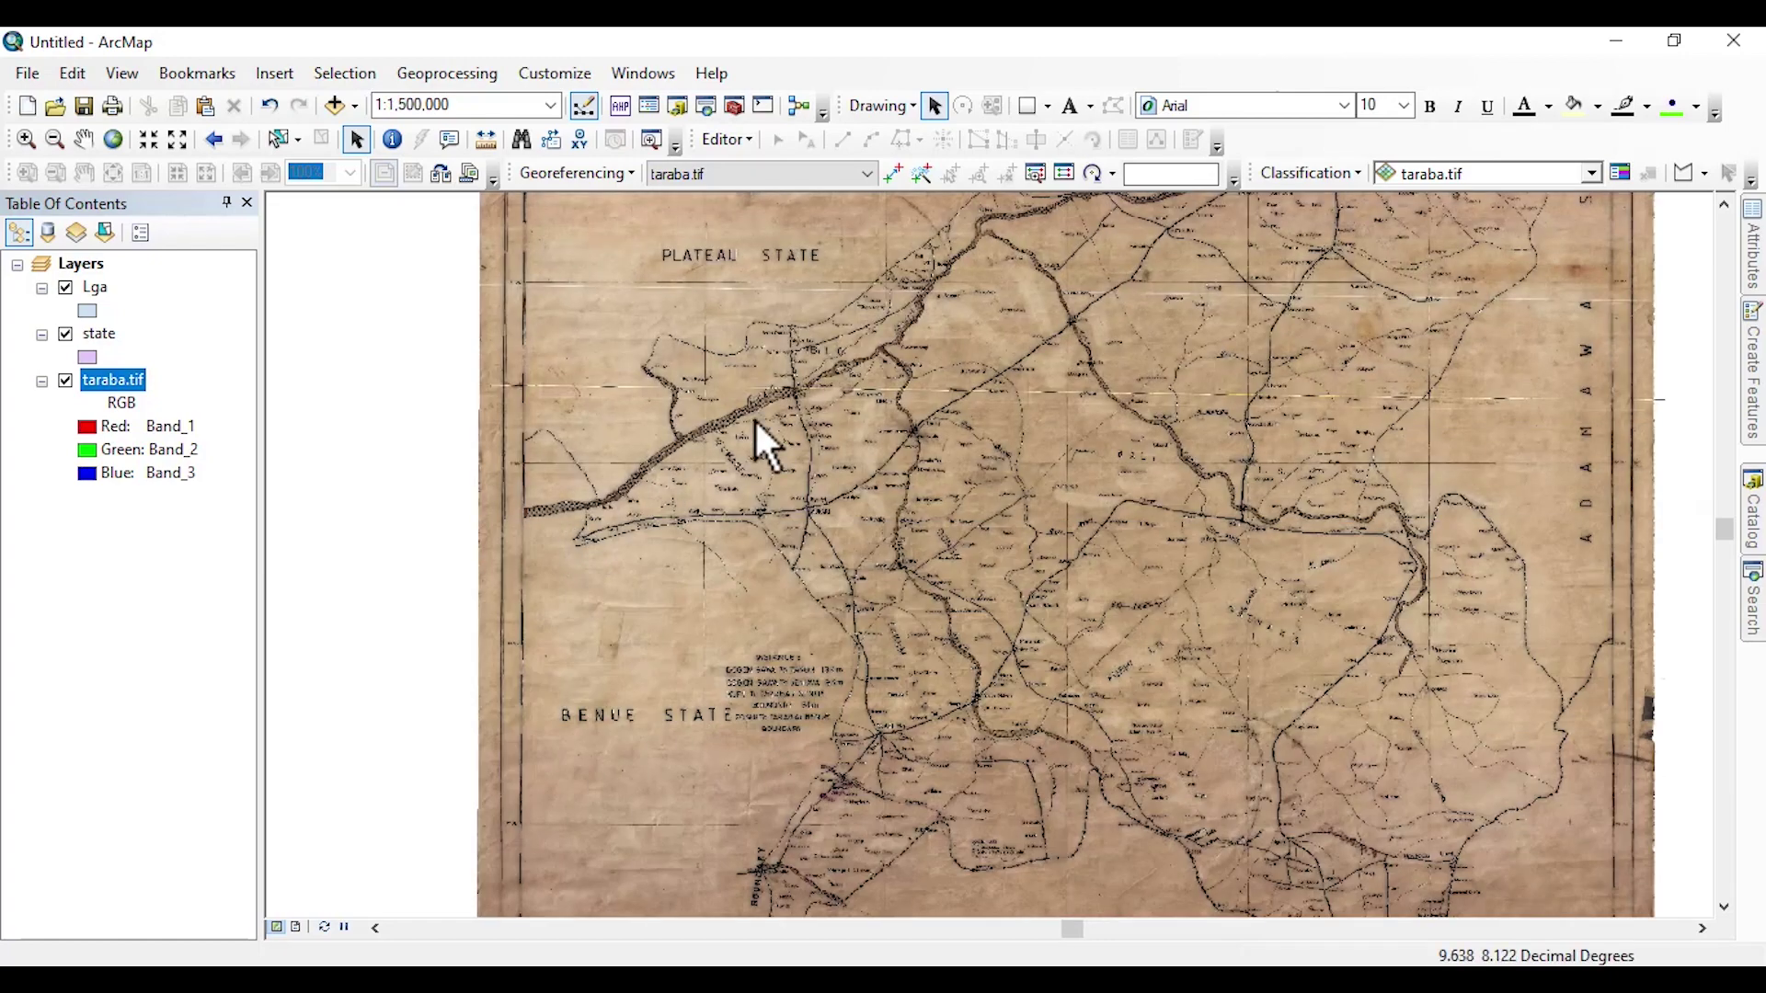
scroll(616, 390, "down", 2)
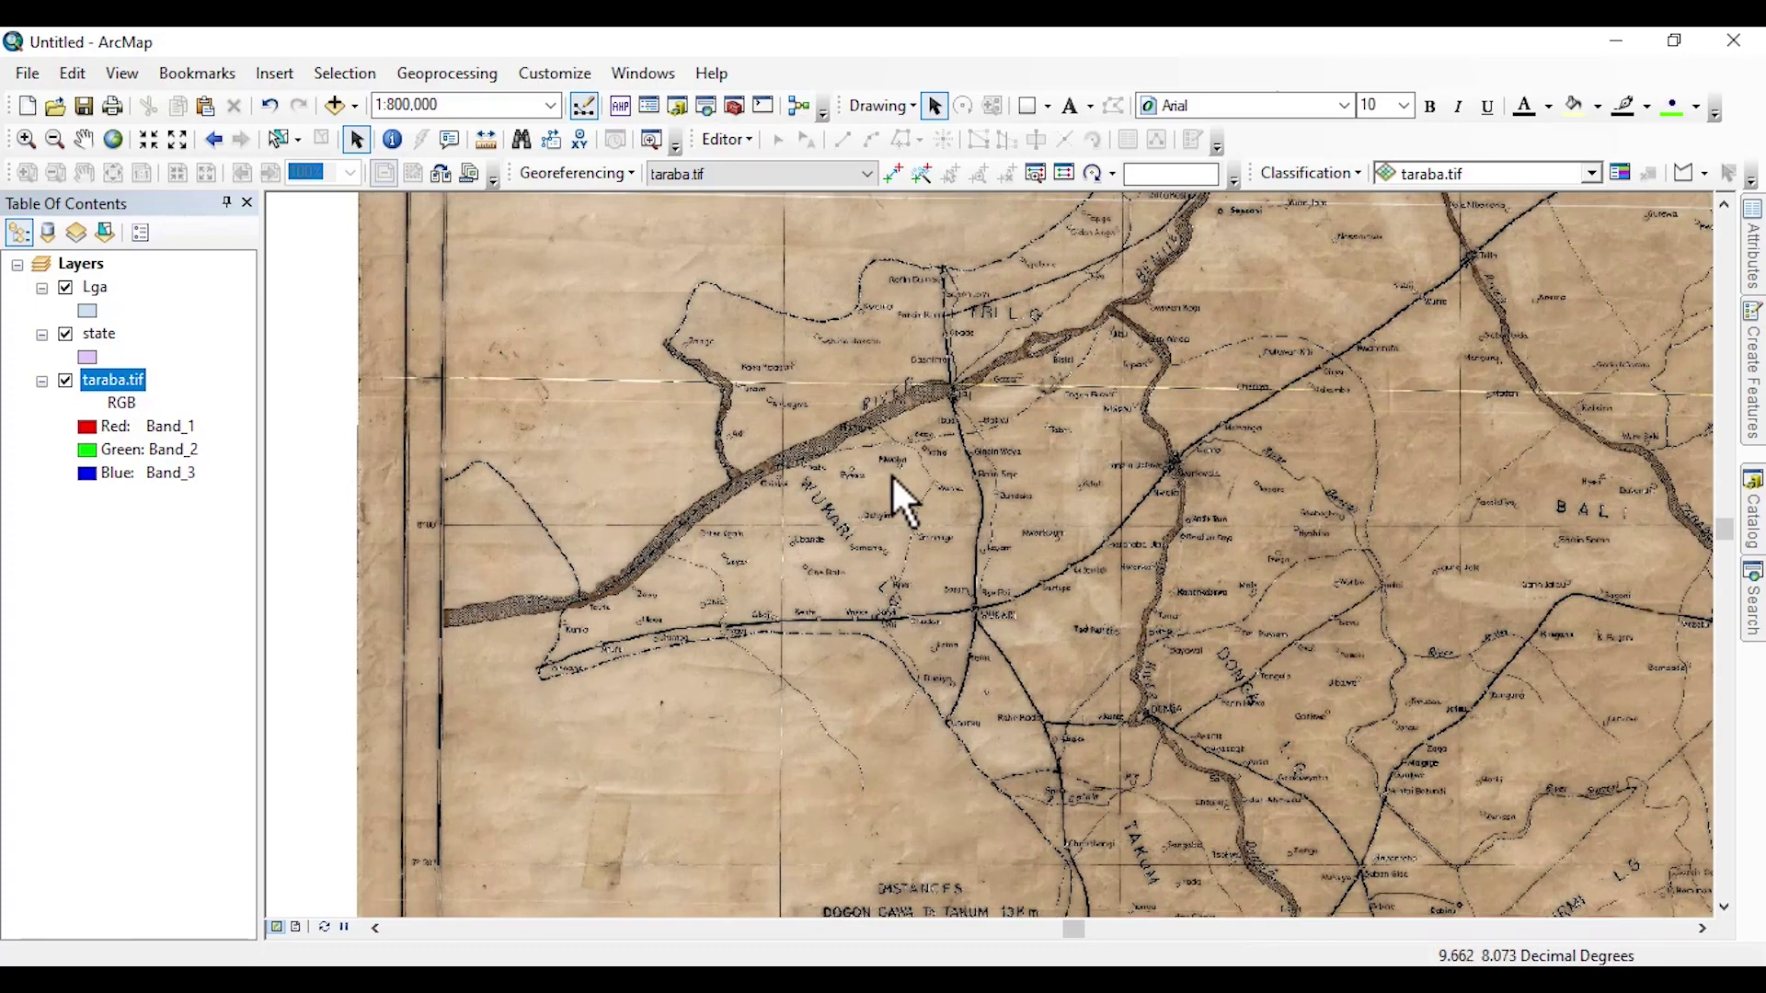
scroll(760, 495, "up", 2)
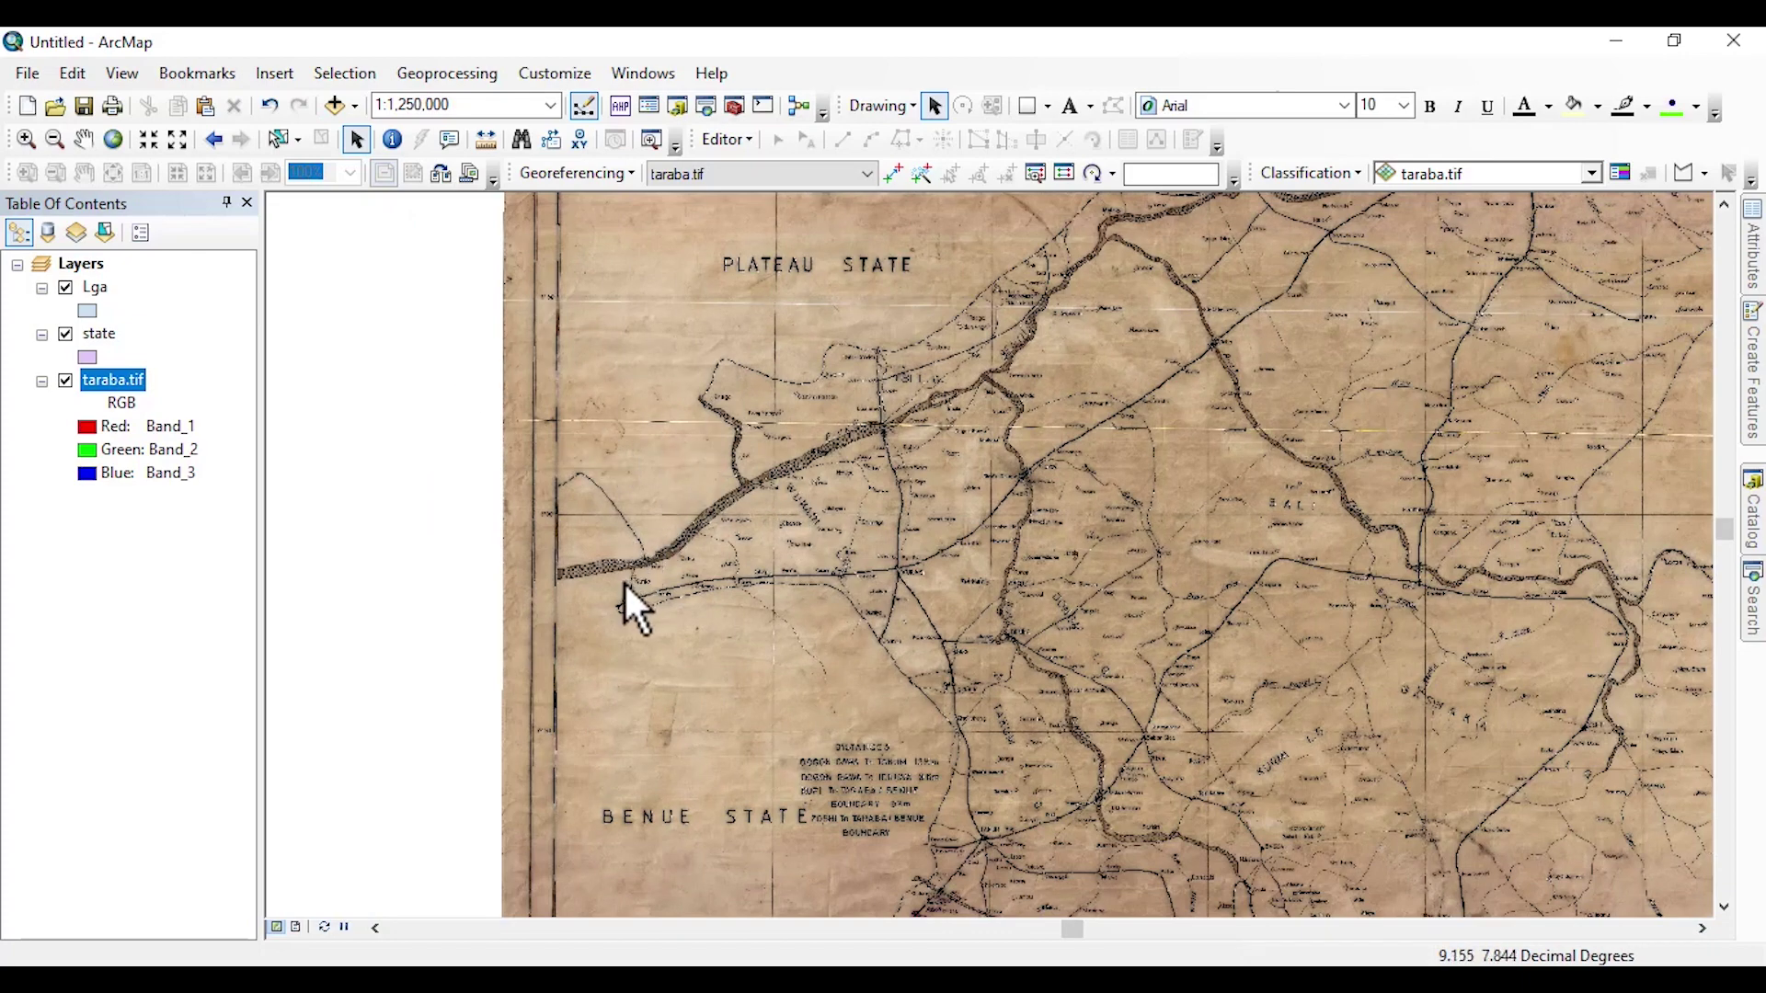
scroll(624, 583, "down", 2)
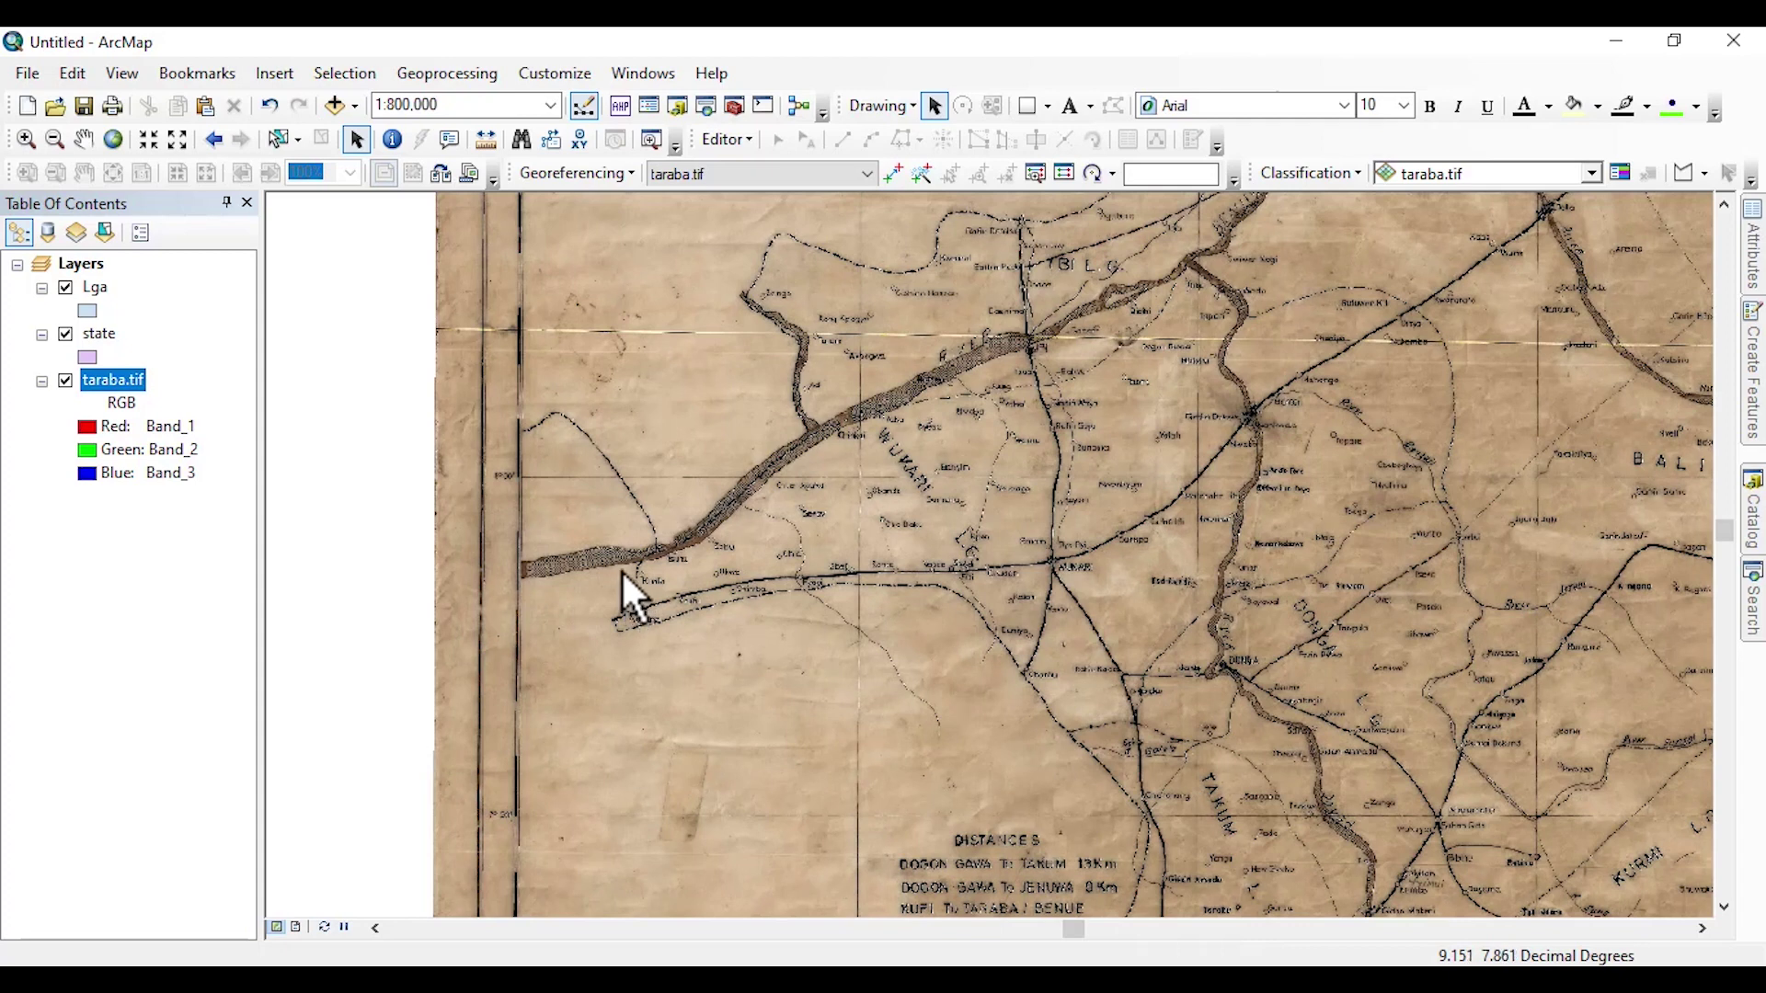
scroll(739, 649, "up", 2)
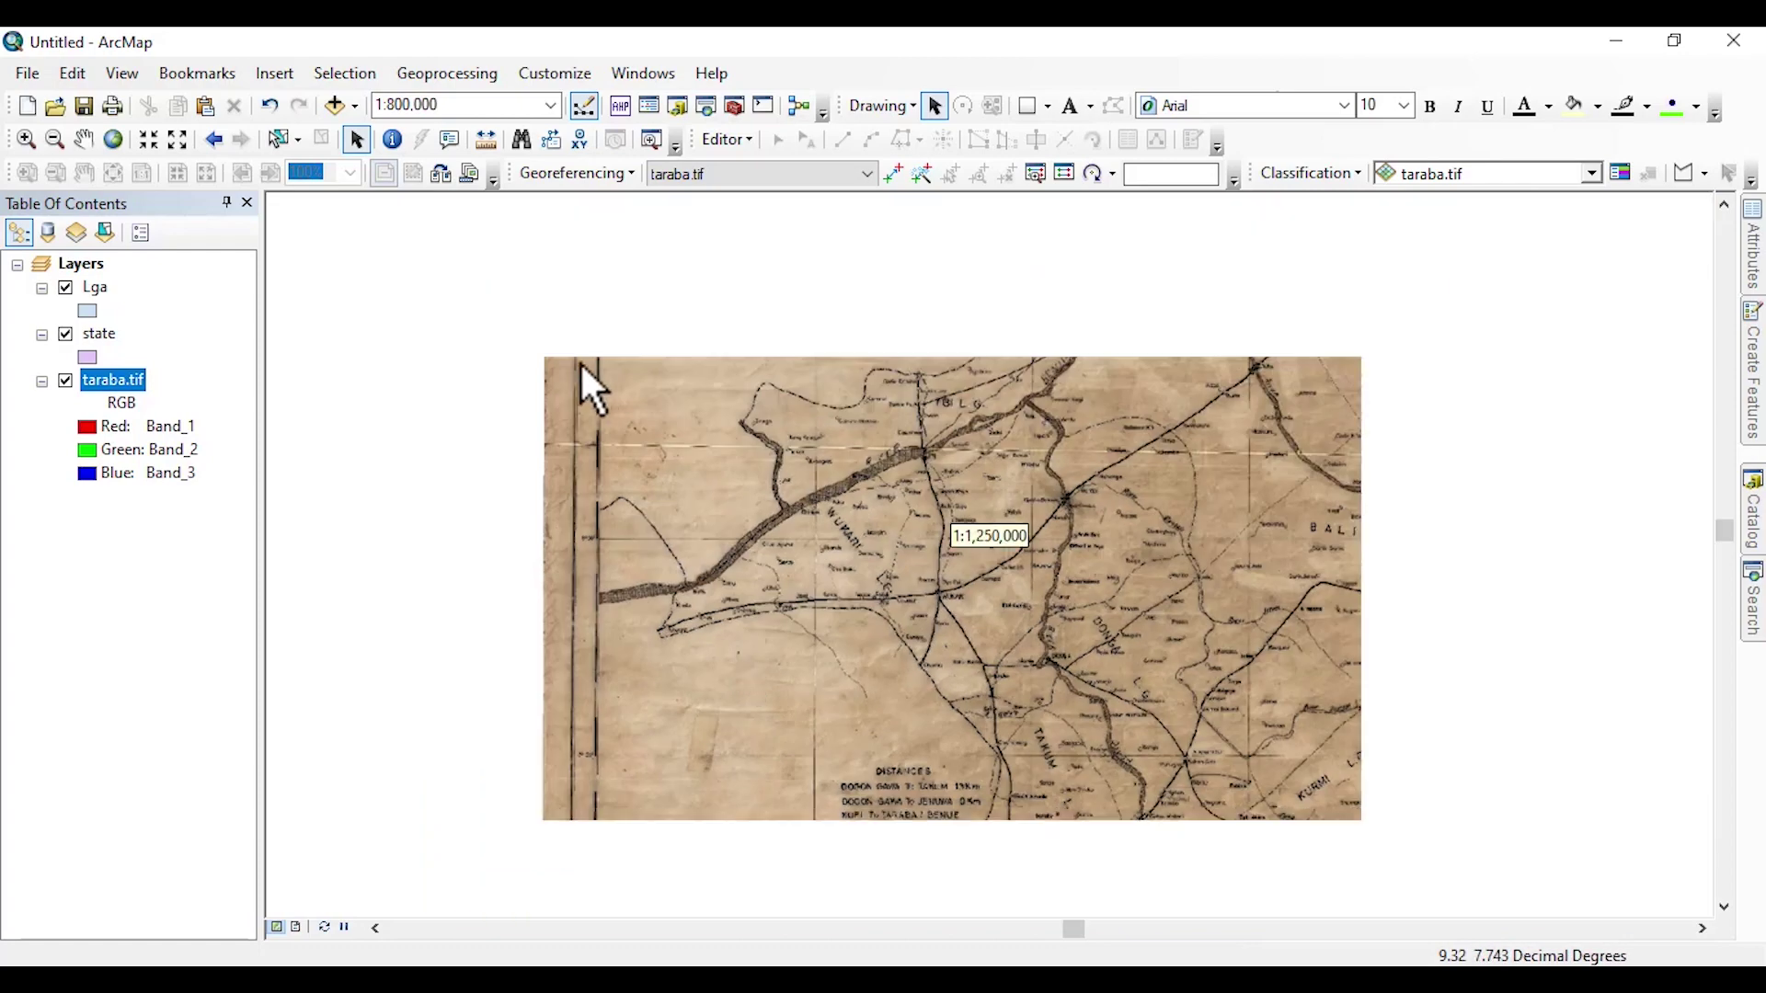
Read the boundary and edition notes in the map legend, and inspect the boundary's western tip near Akwana
scroll(583, 382, "down", 2)
left_click_drag(709, 374, 686, 584)
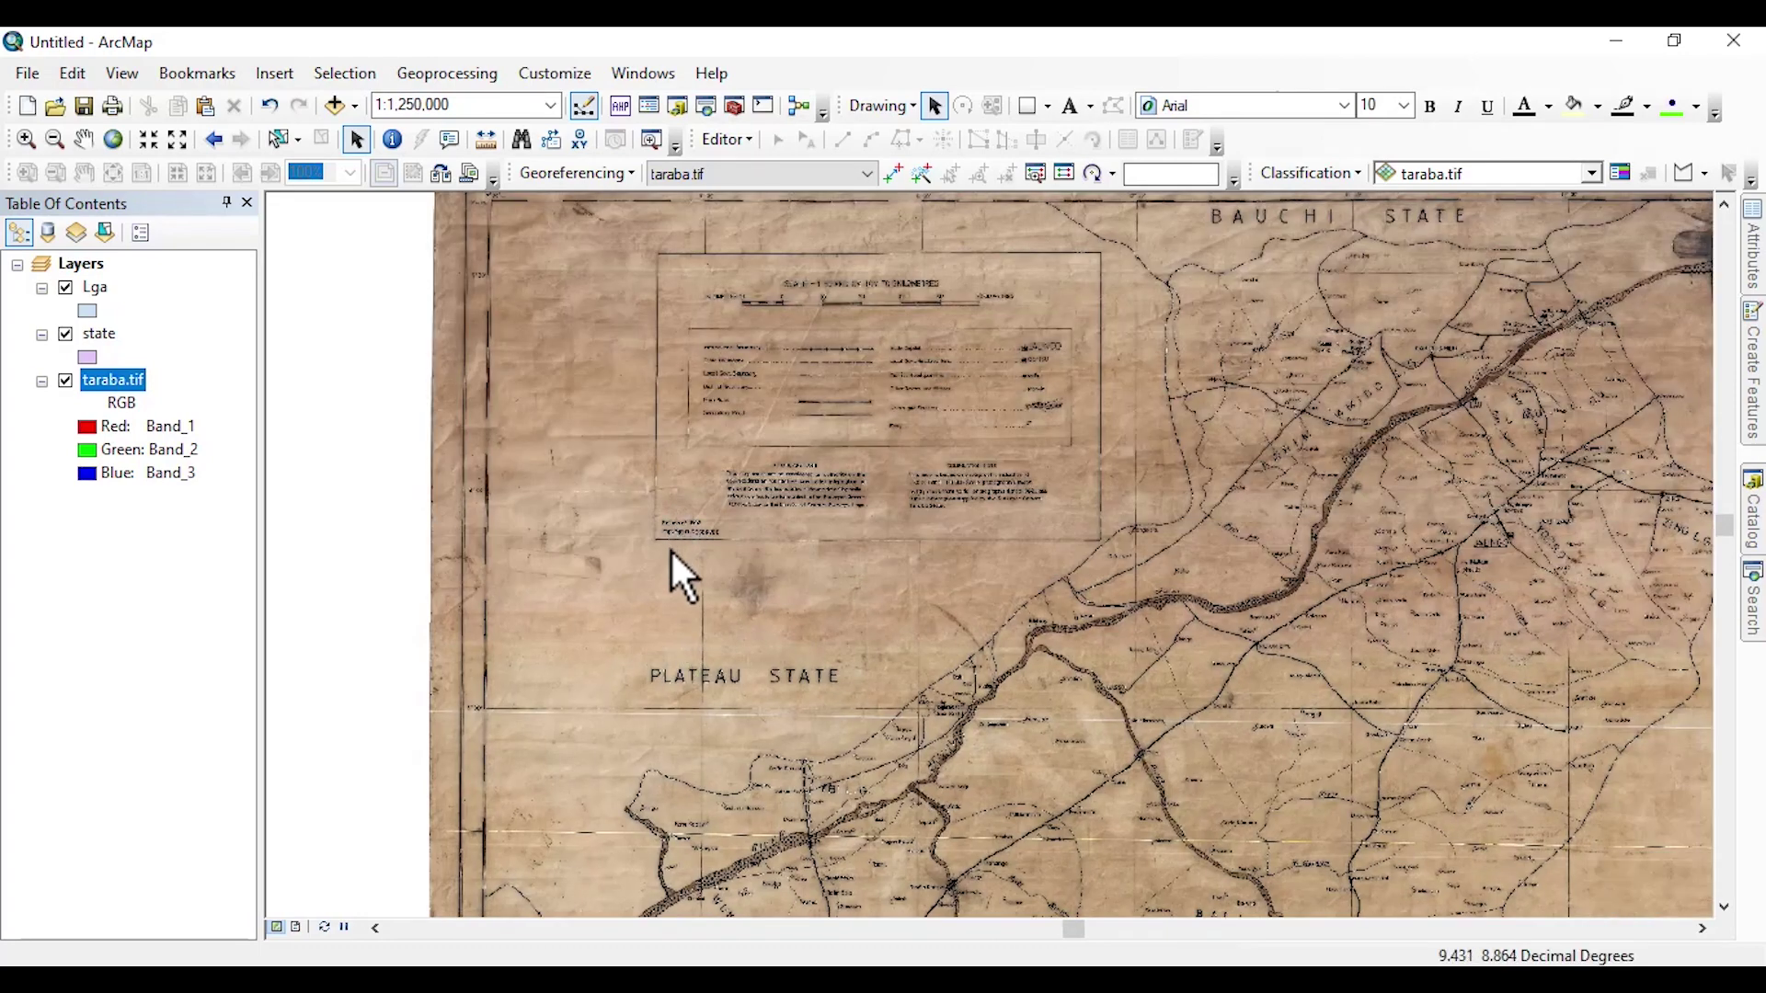
scroll(670, 549, "down", 3)
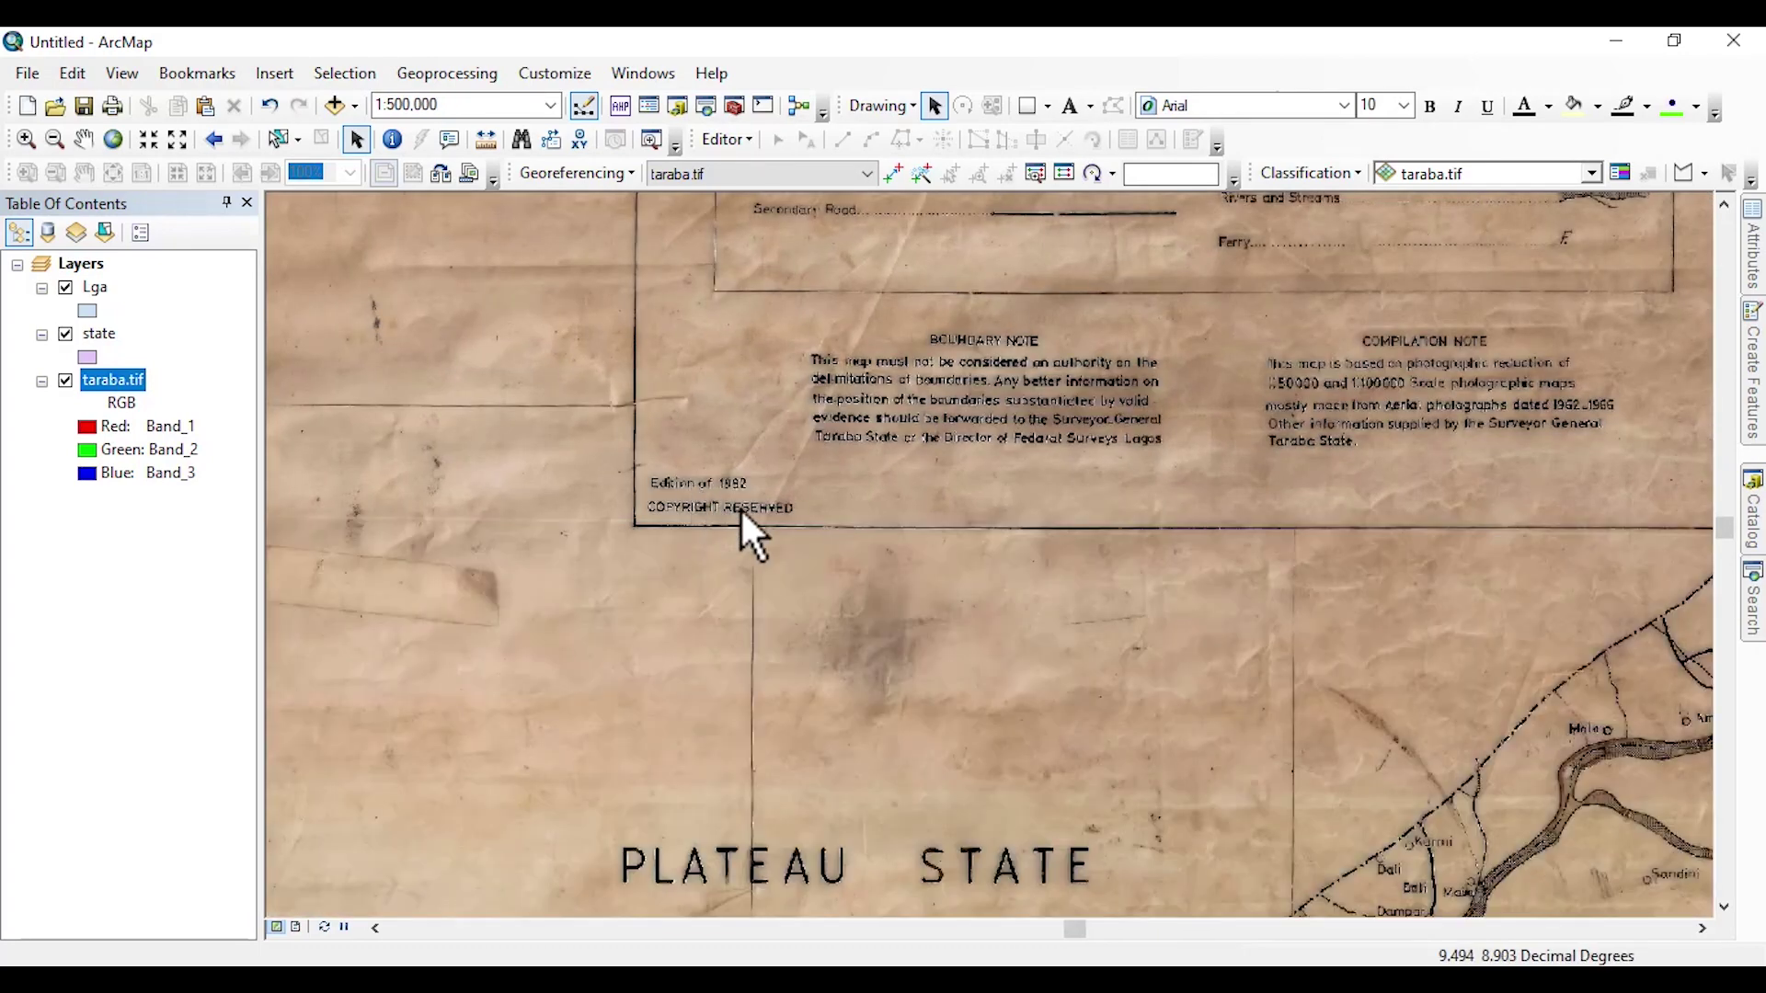
key("Down")
key("Down")
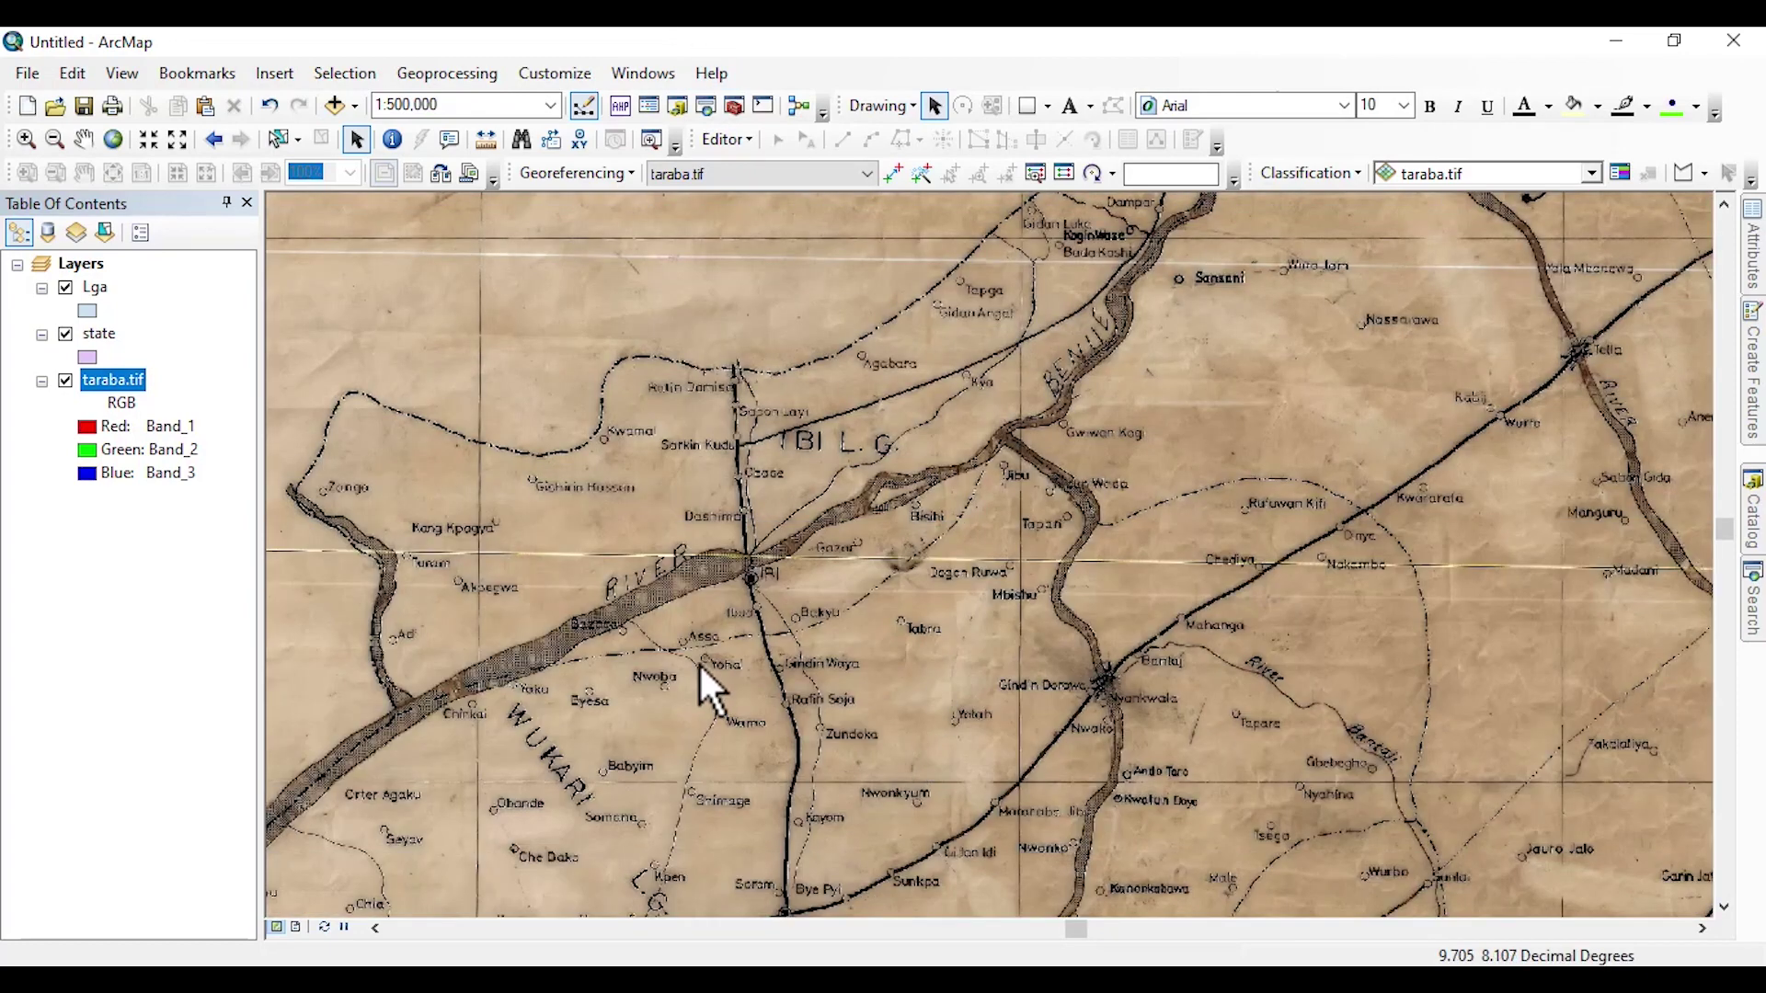
left_click_drag(702, 682, 1380, 572)
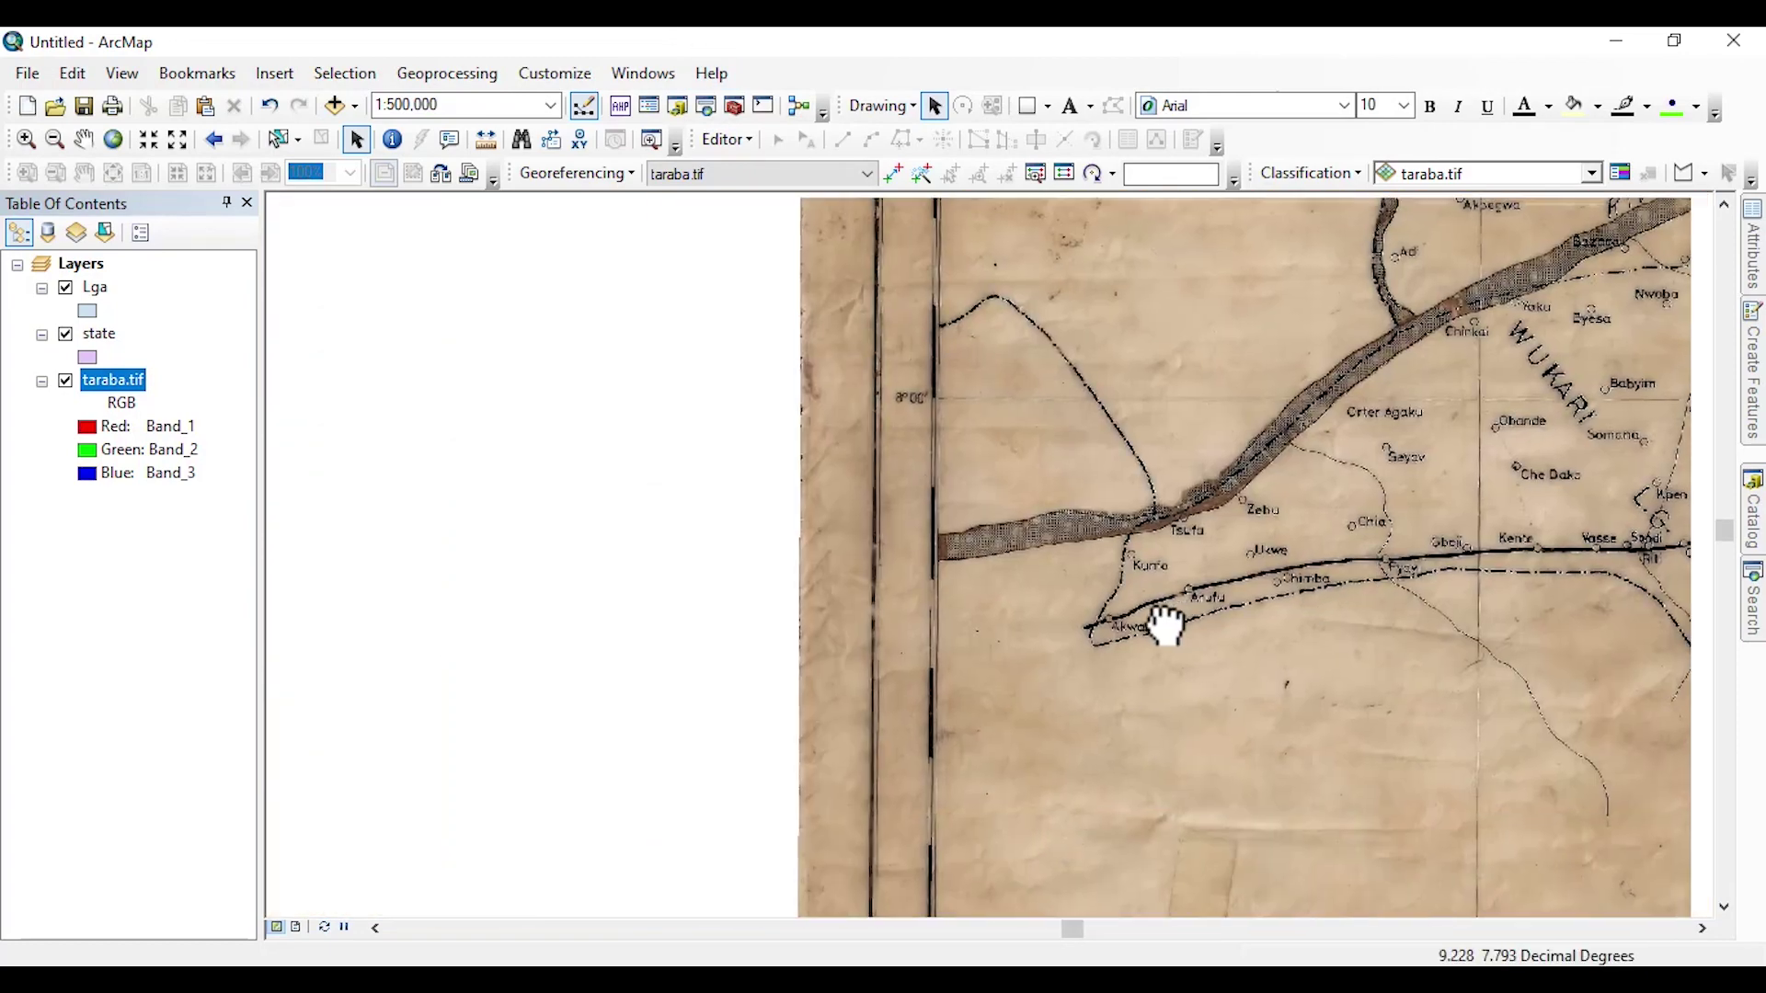
left_click_drag(1163, 619, 829, 642)
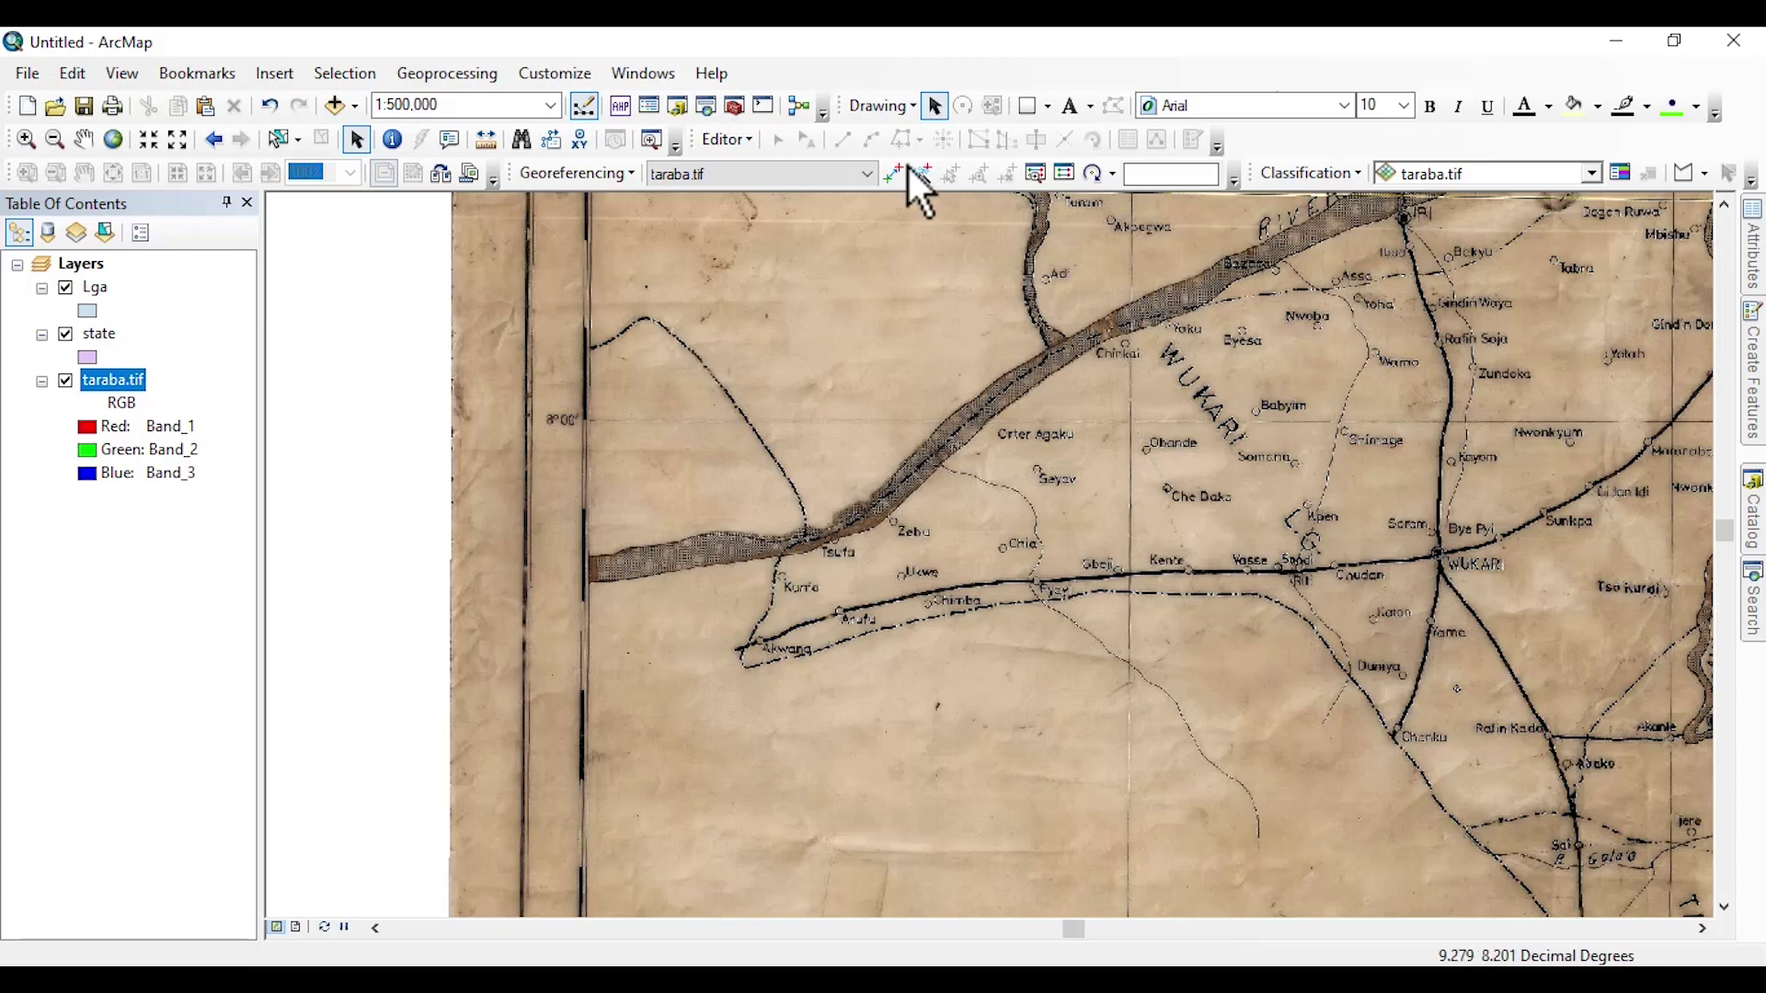
right_click(885, 68)
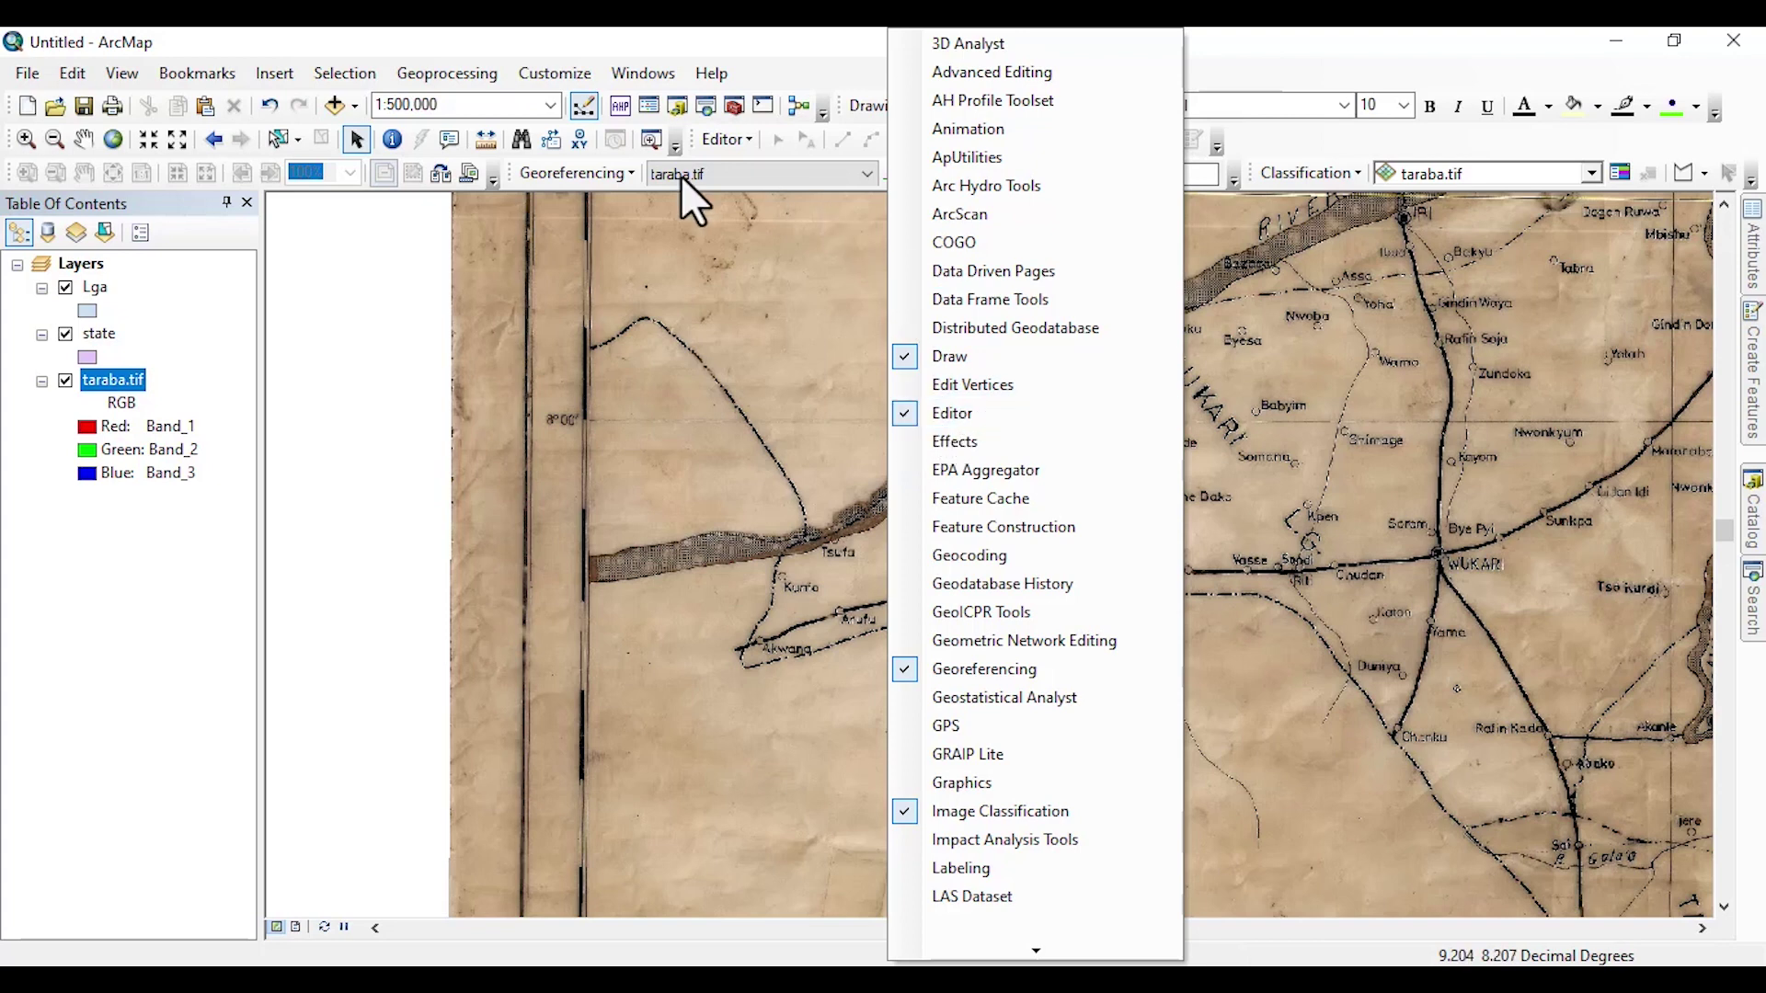
left_click(1296, 81)
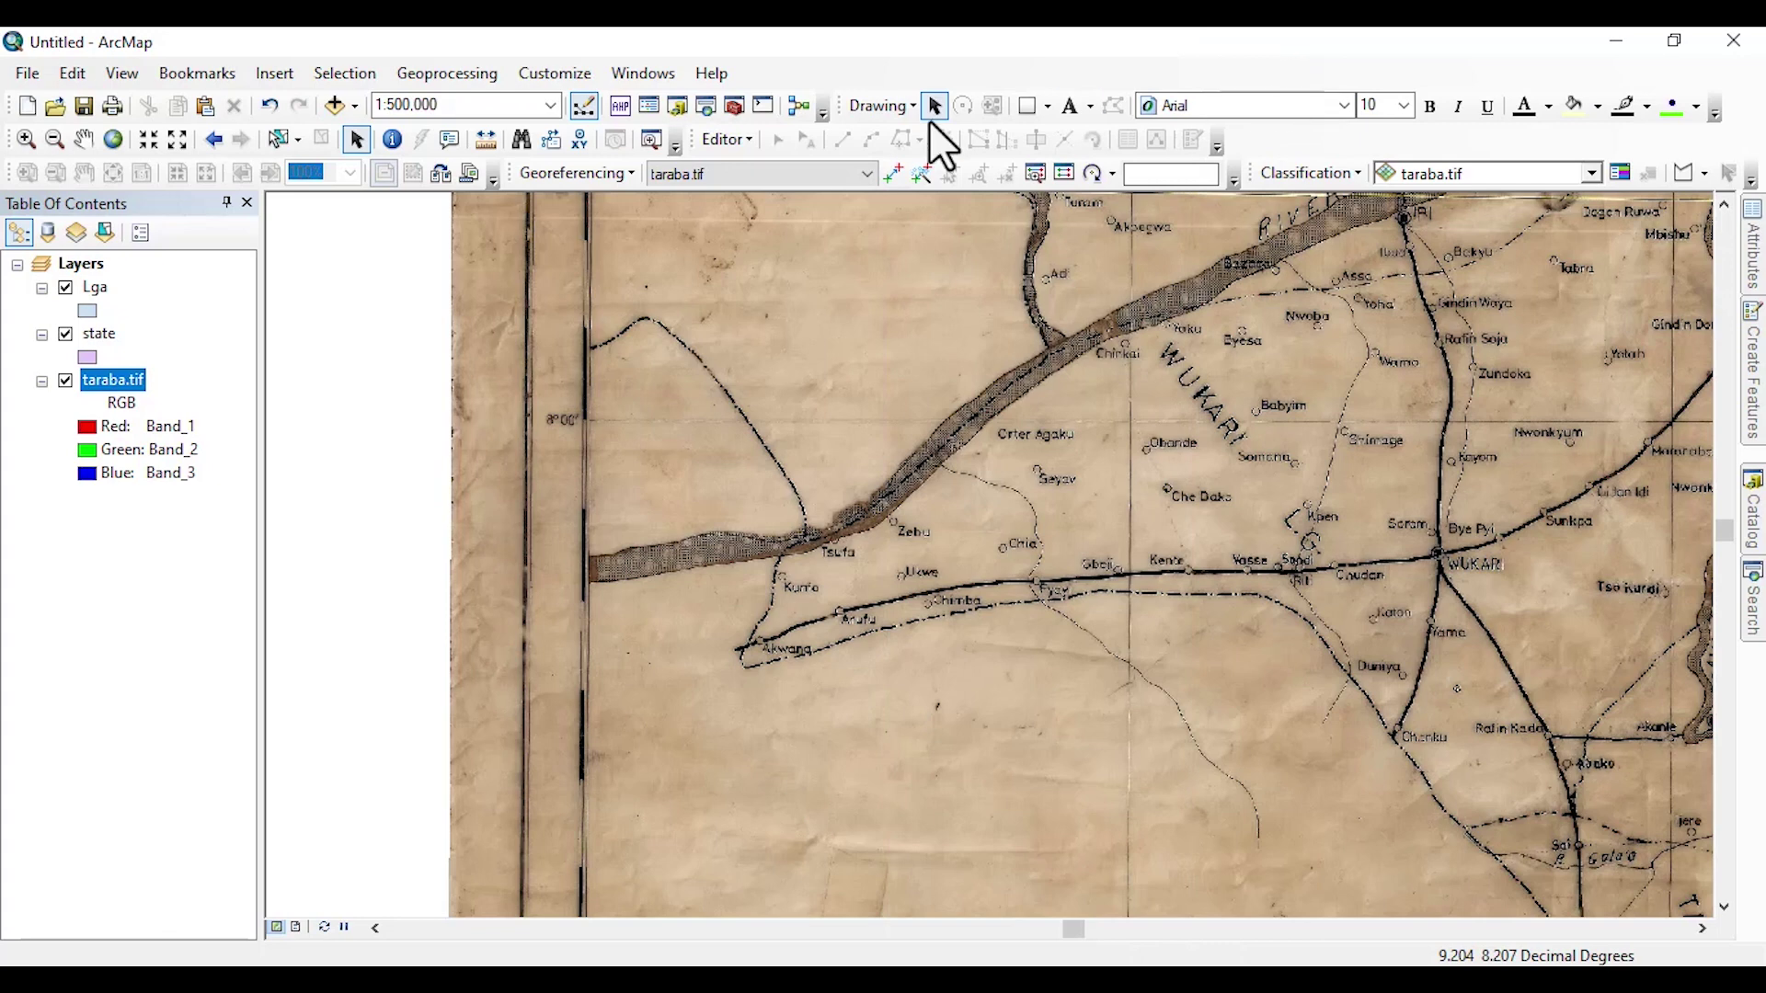
left_click(703, 134)
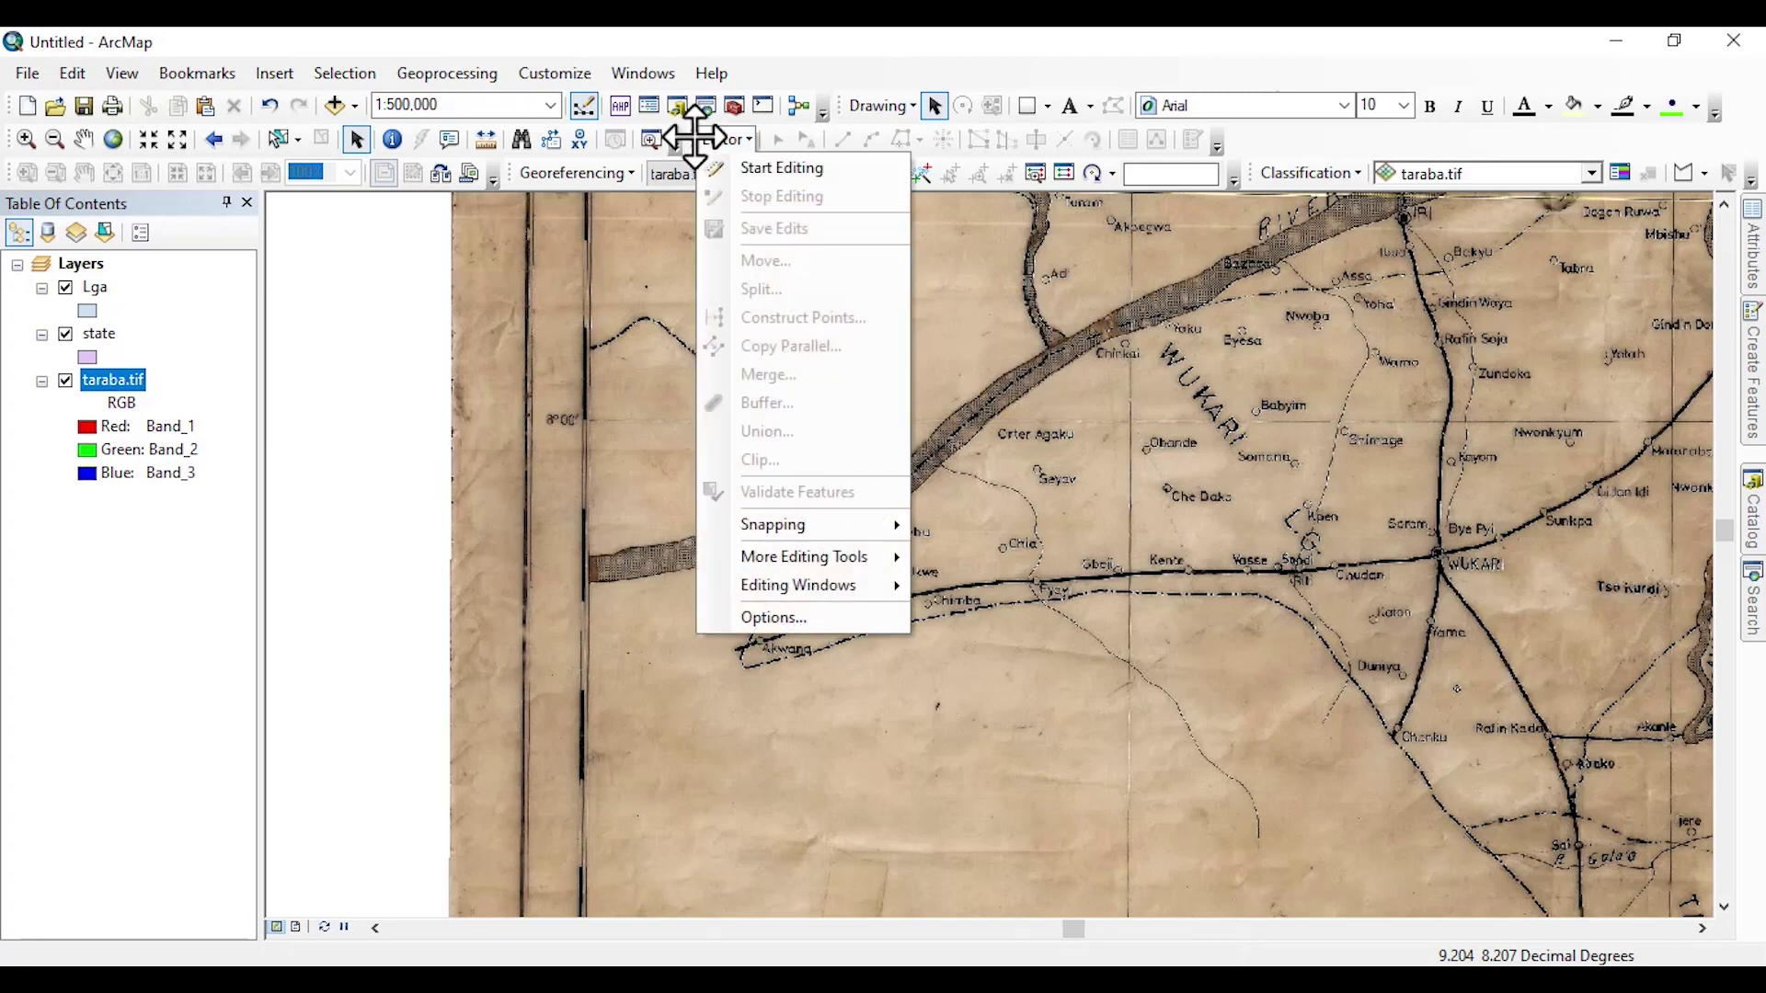
left_click_drag(694, 136, 633, 291)
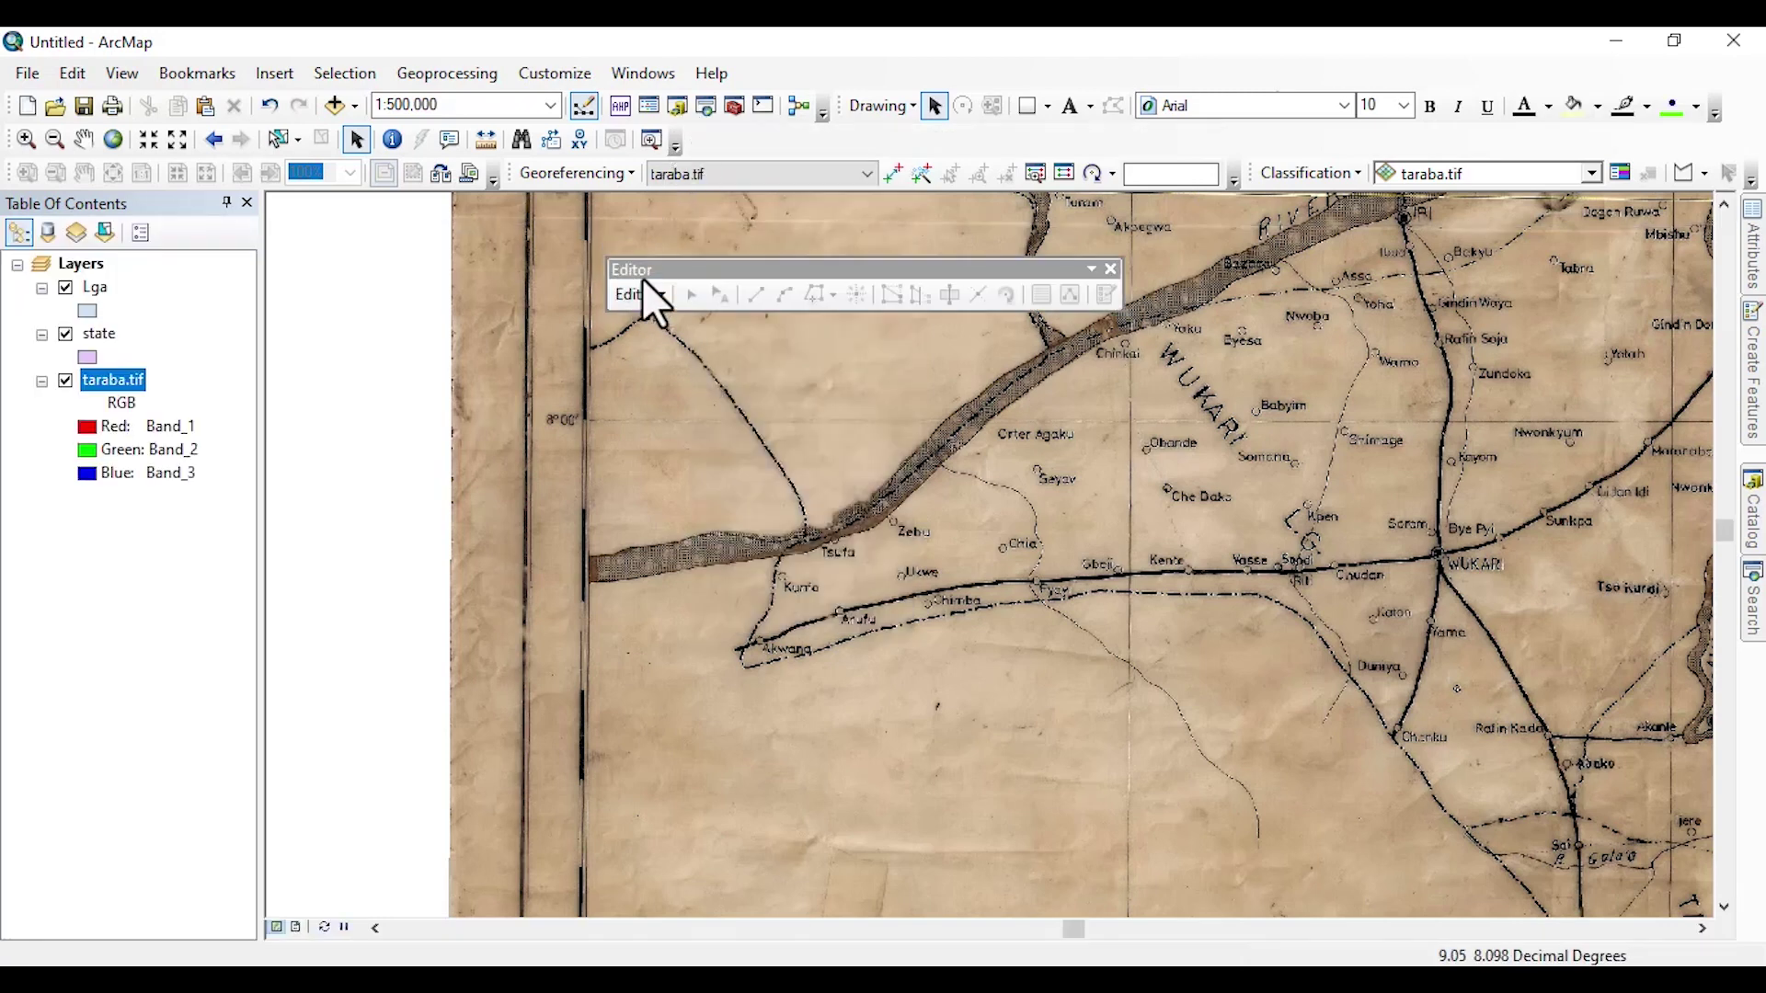
left_click_drag(768, 267, 750, 138)
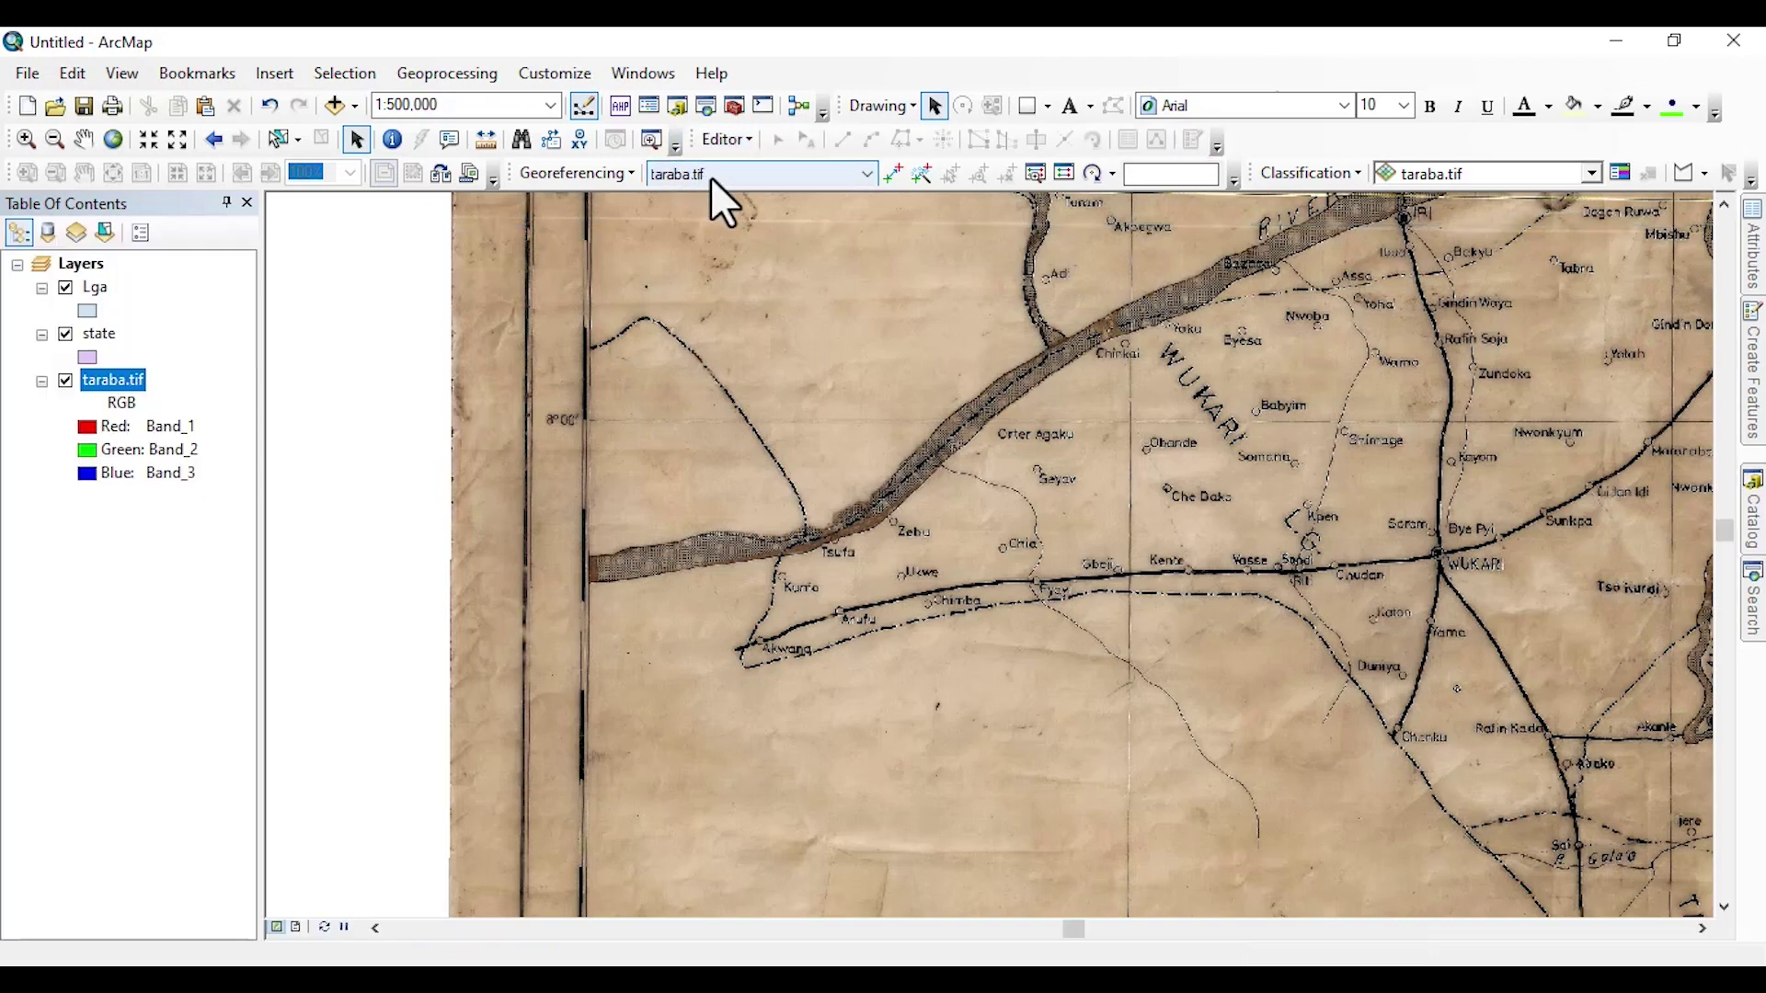
left_click(723, 138)
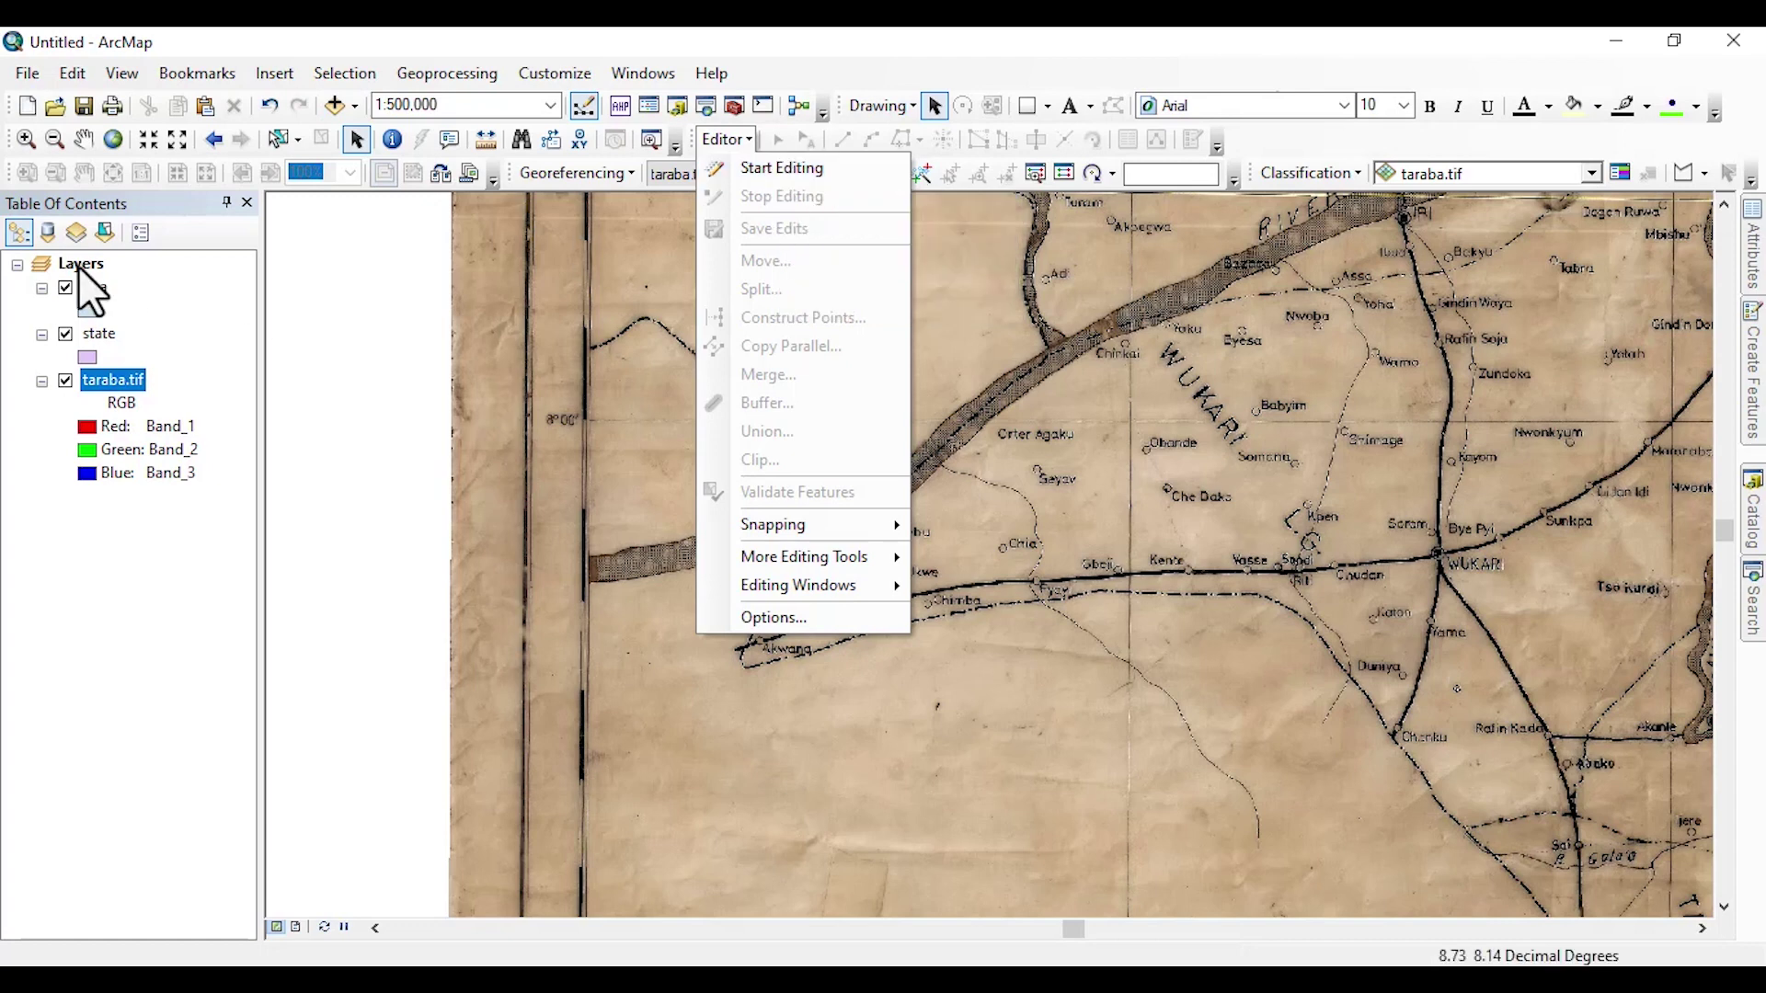
left_click(83, 335)
right_click(88, 336)
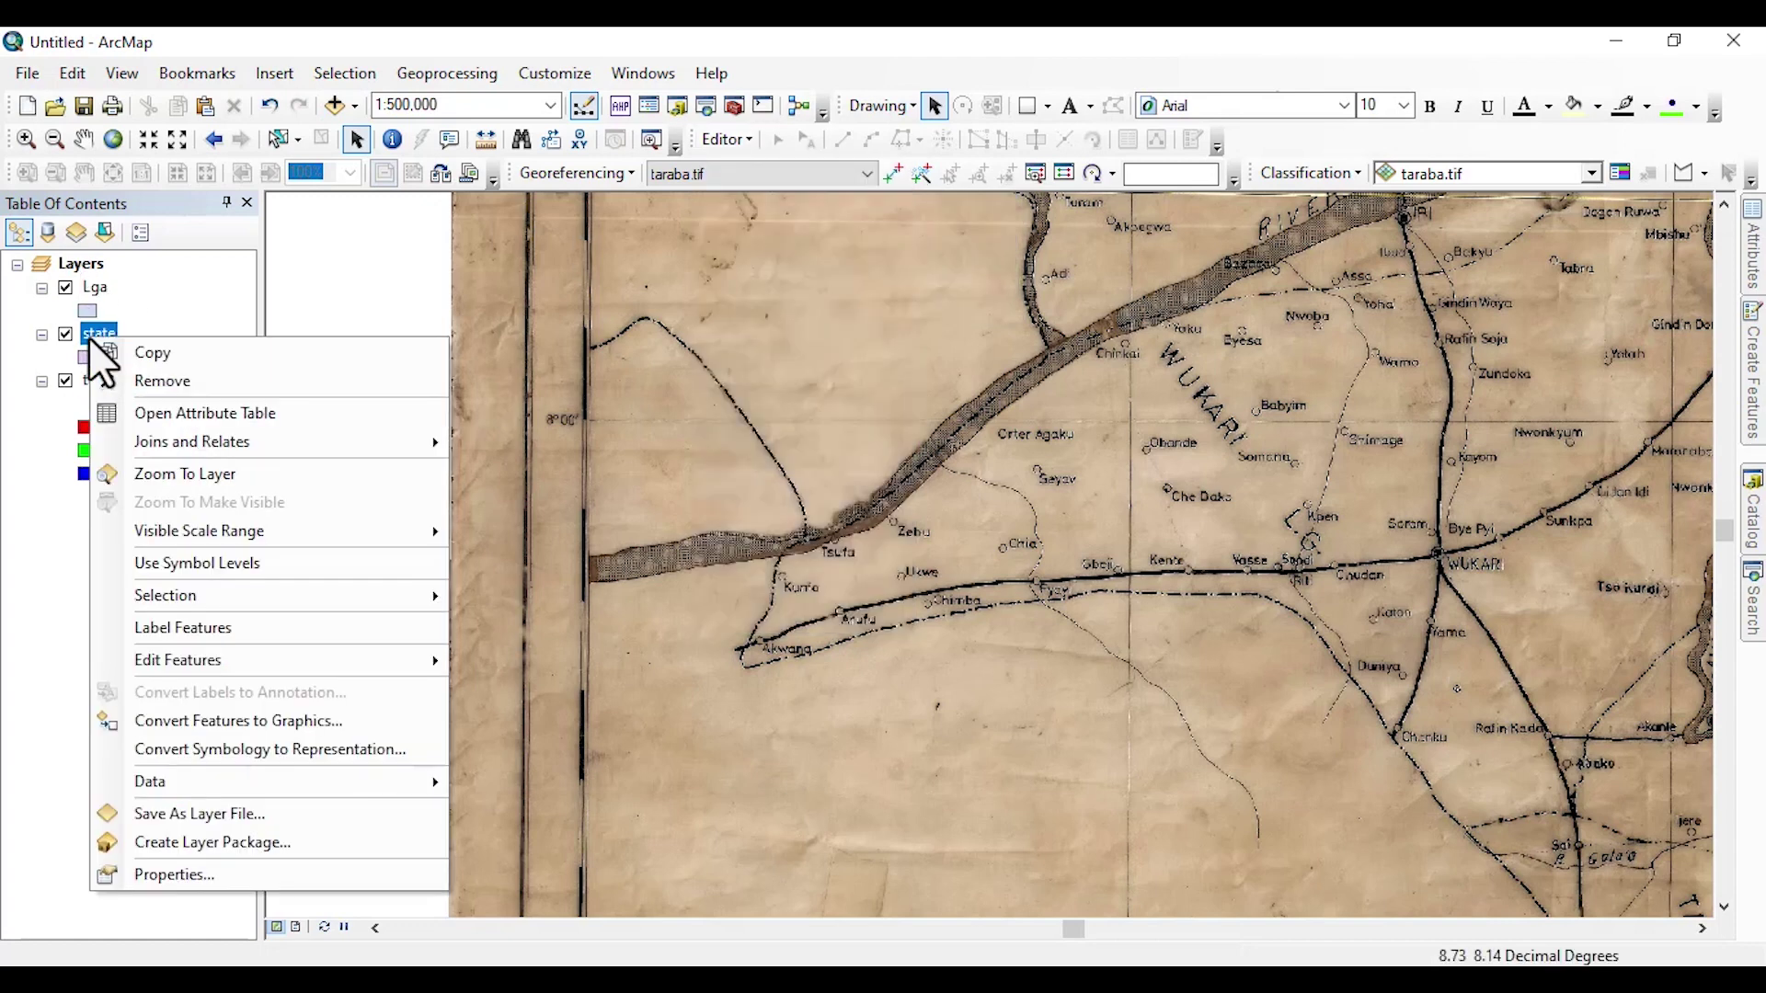
right_click(80, 287)
left_click(29, 317)
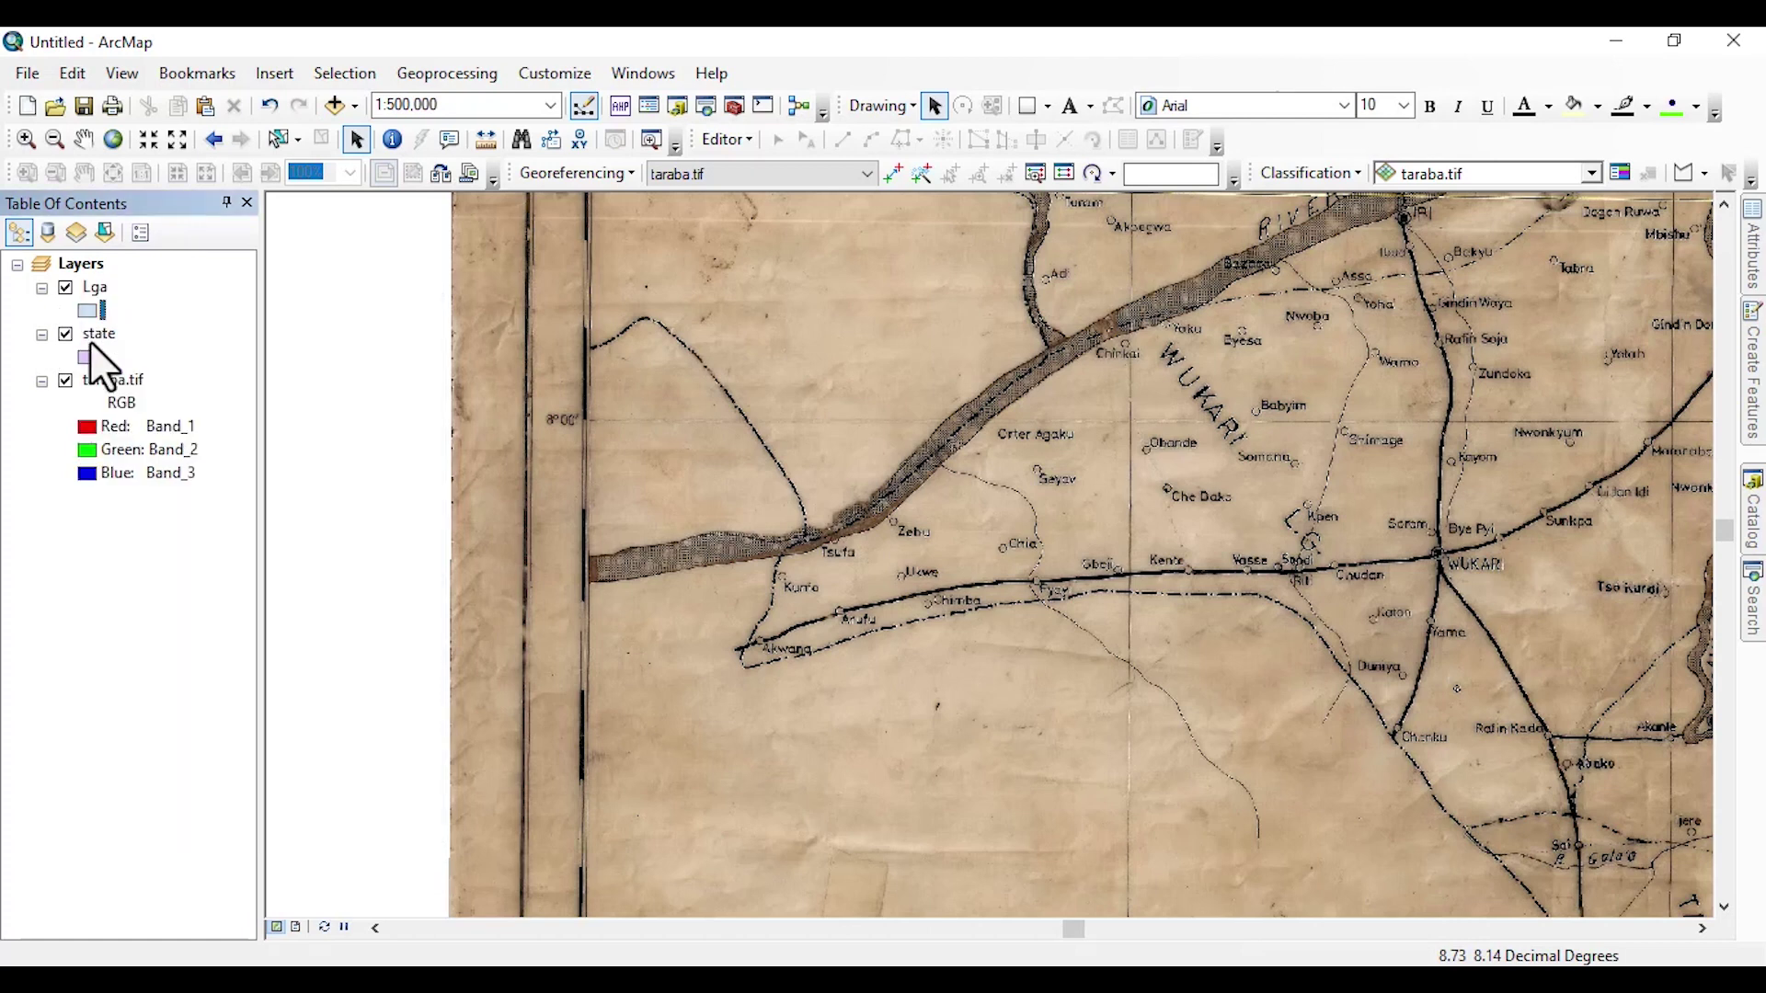
Start an edit session on the state layer and briefly check the Attributes window
left_click(91, 340)
right_click(92, 340)
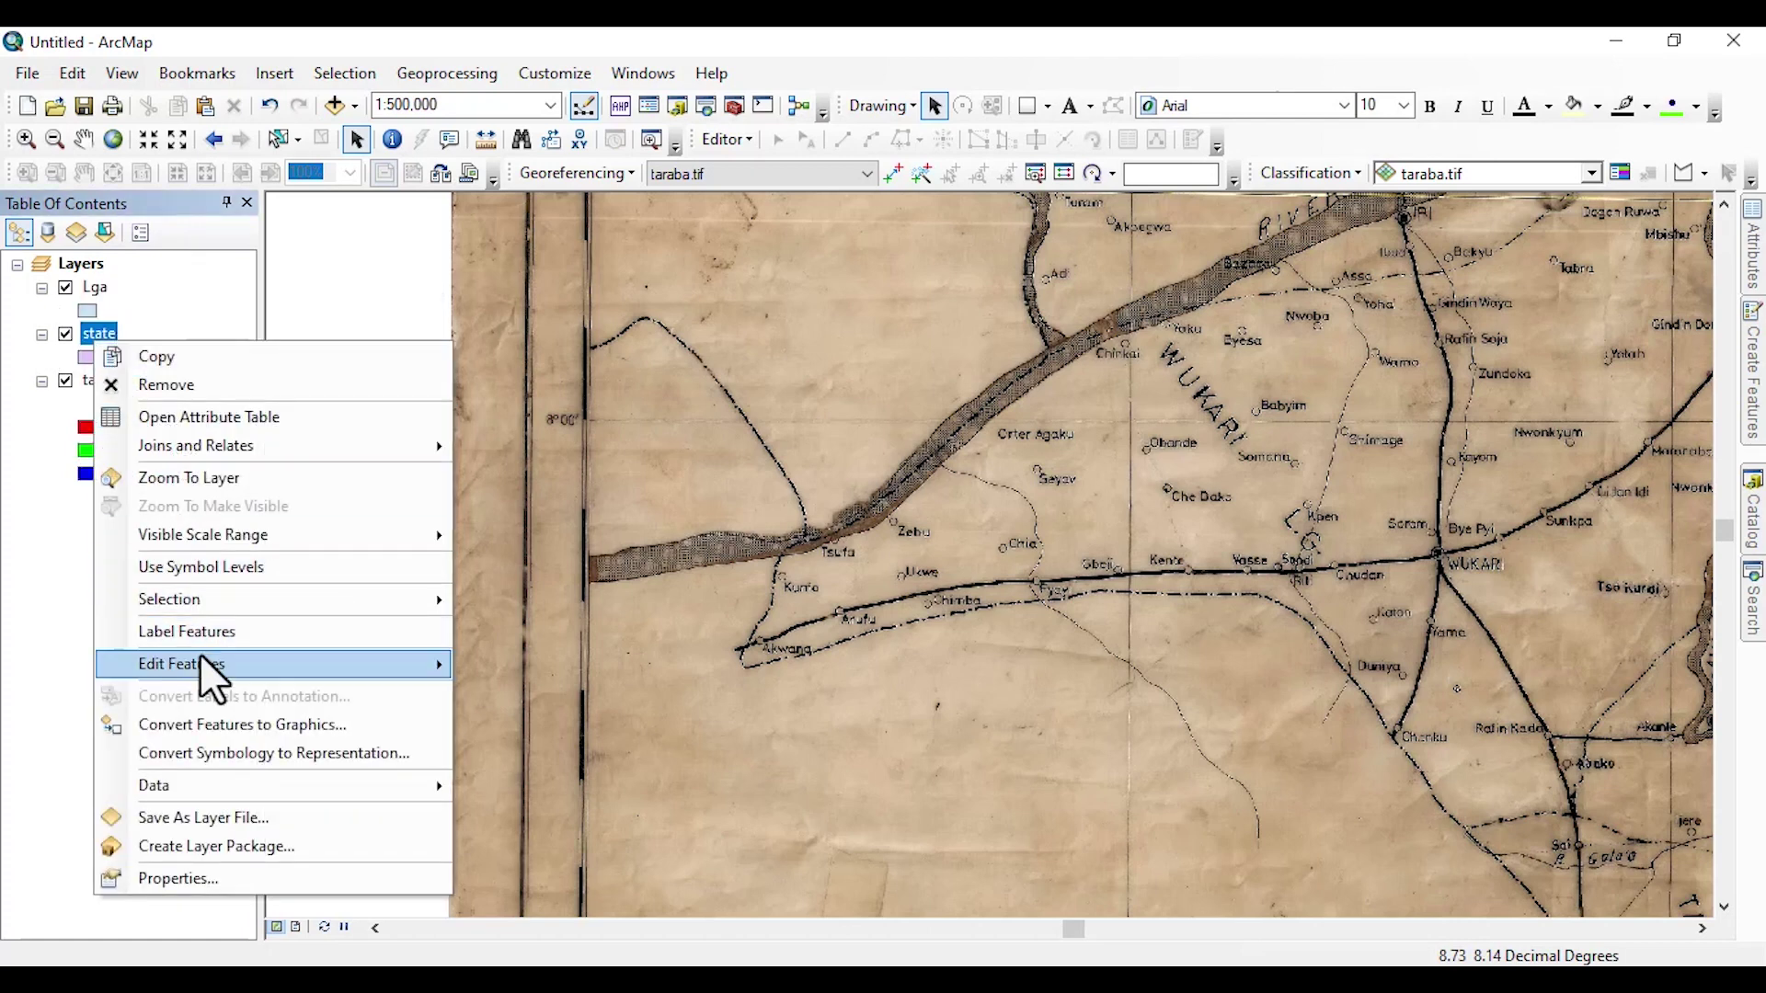
mouse_move(200, 663)
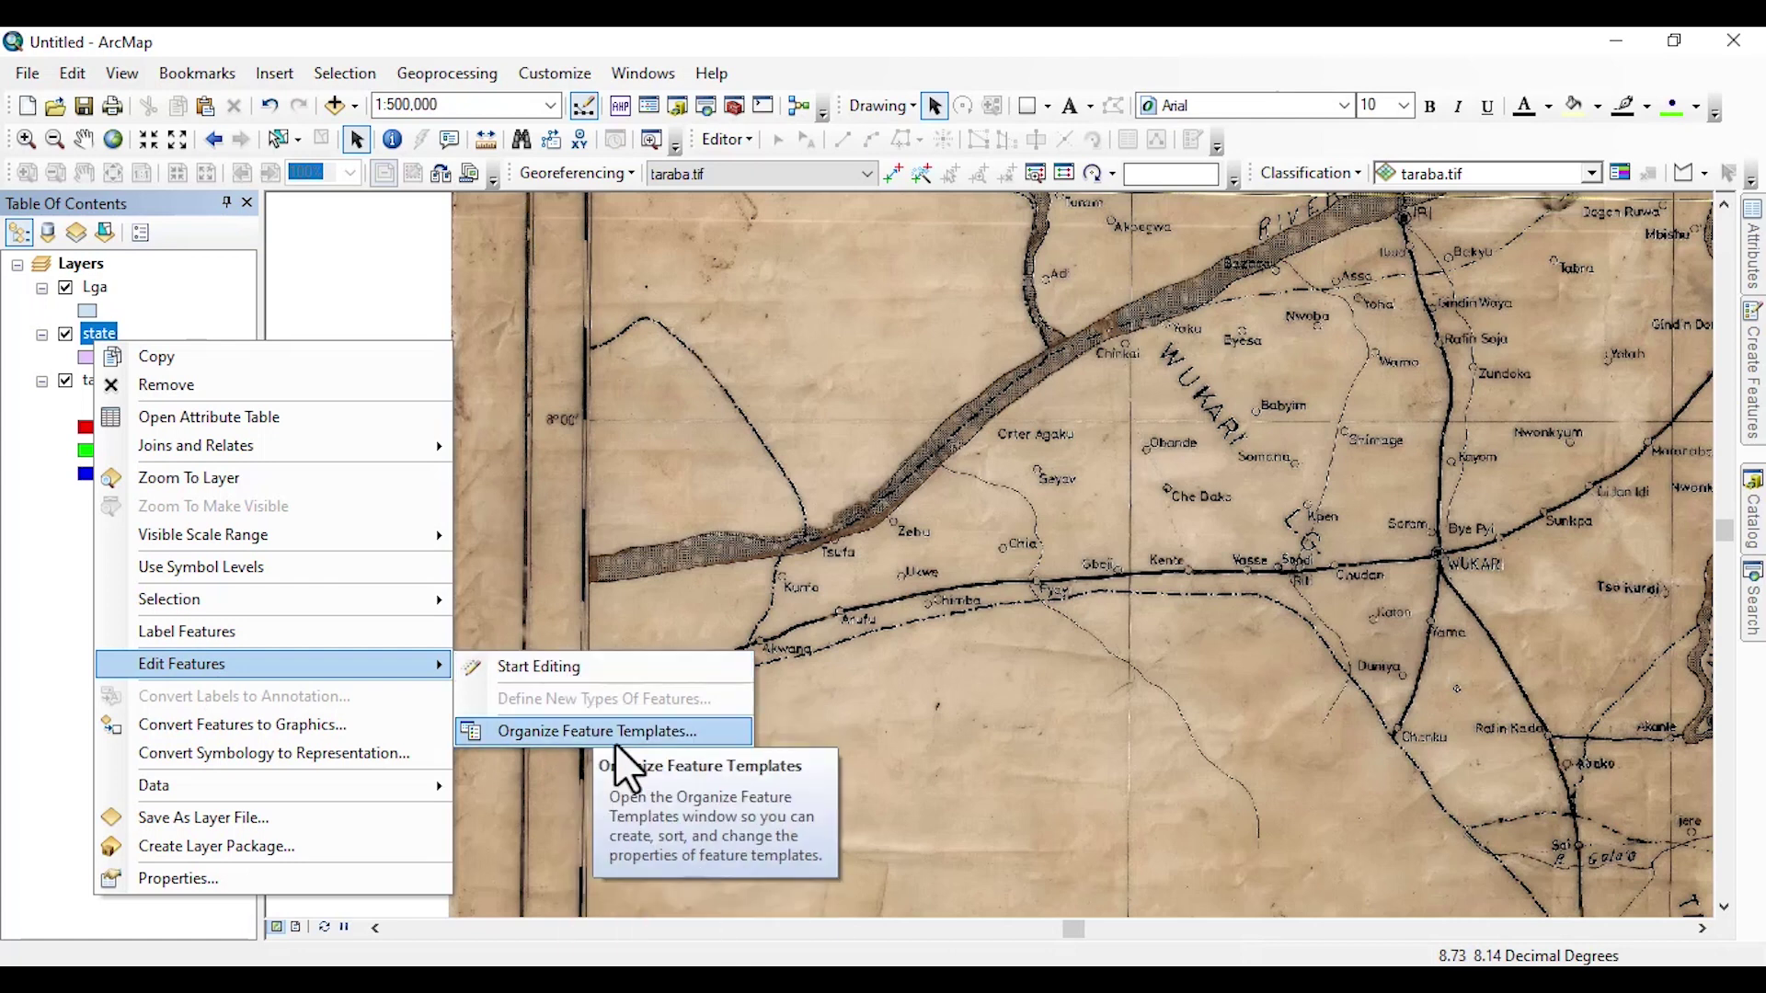
left_click(547, 664)
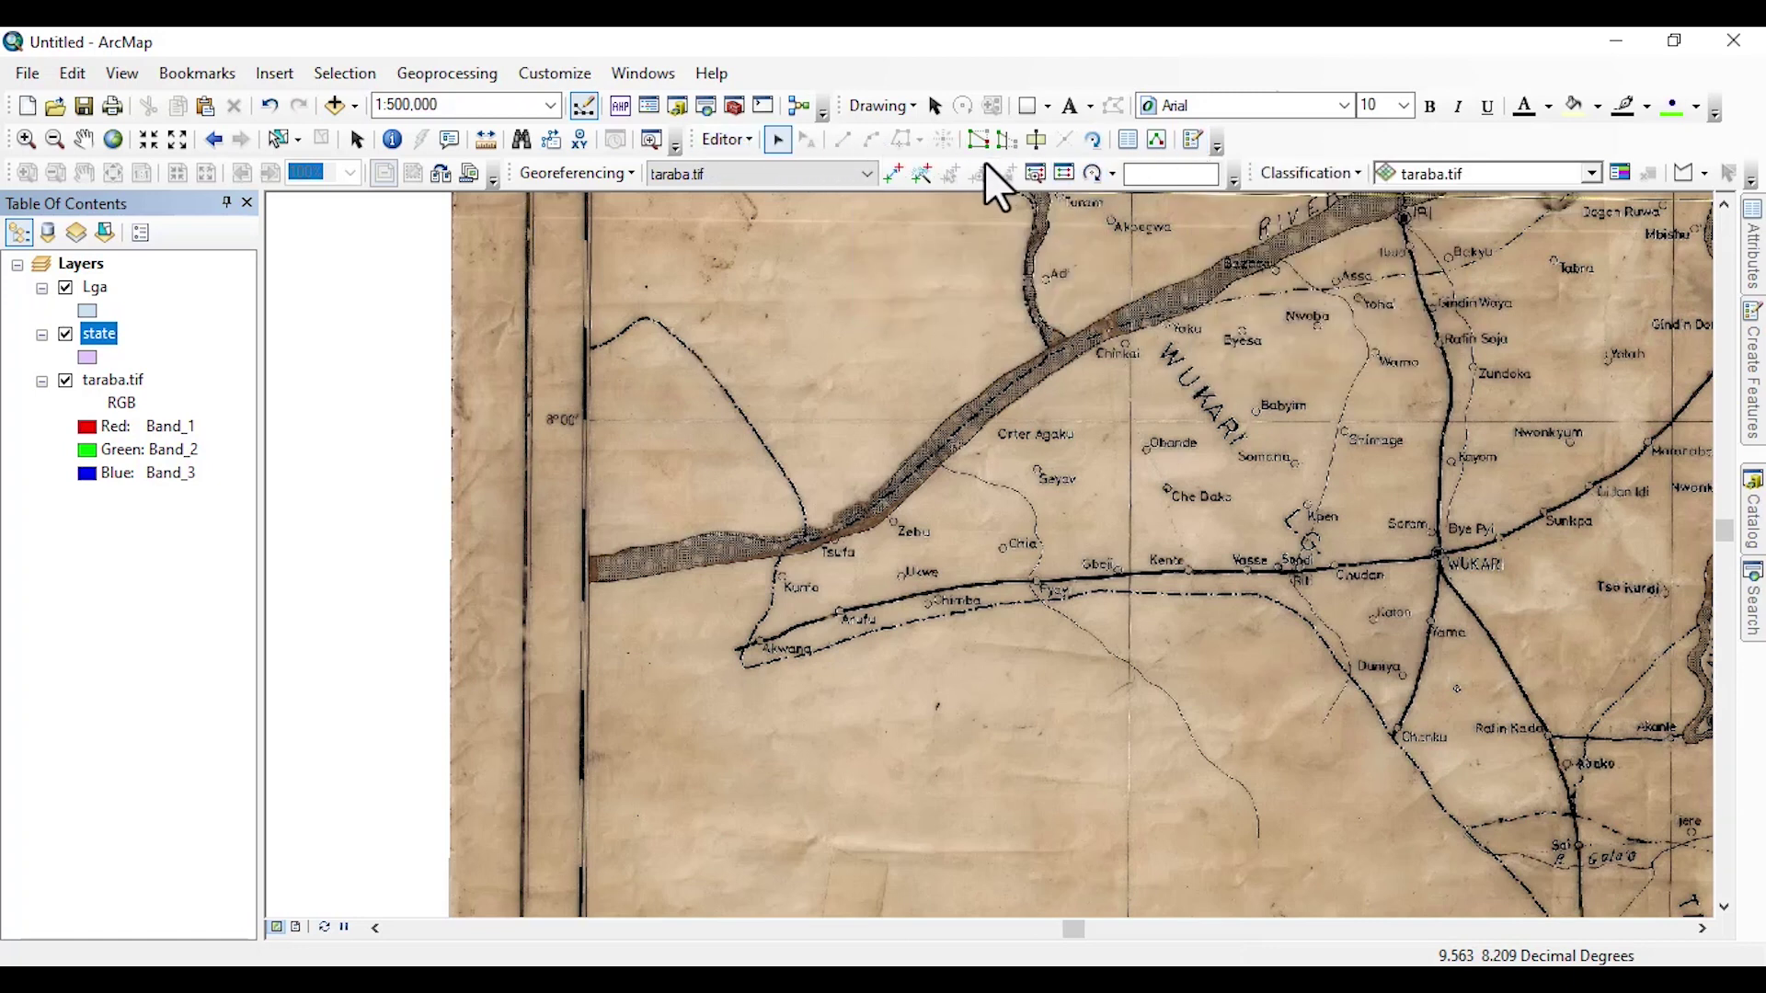
left_click(1127, 141)
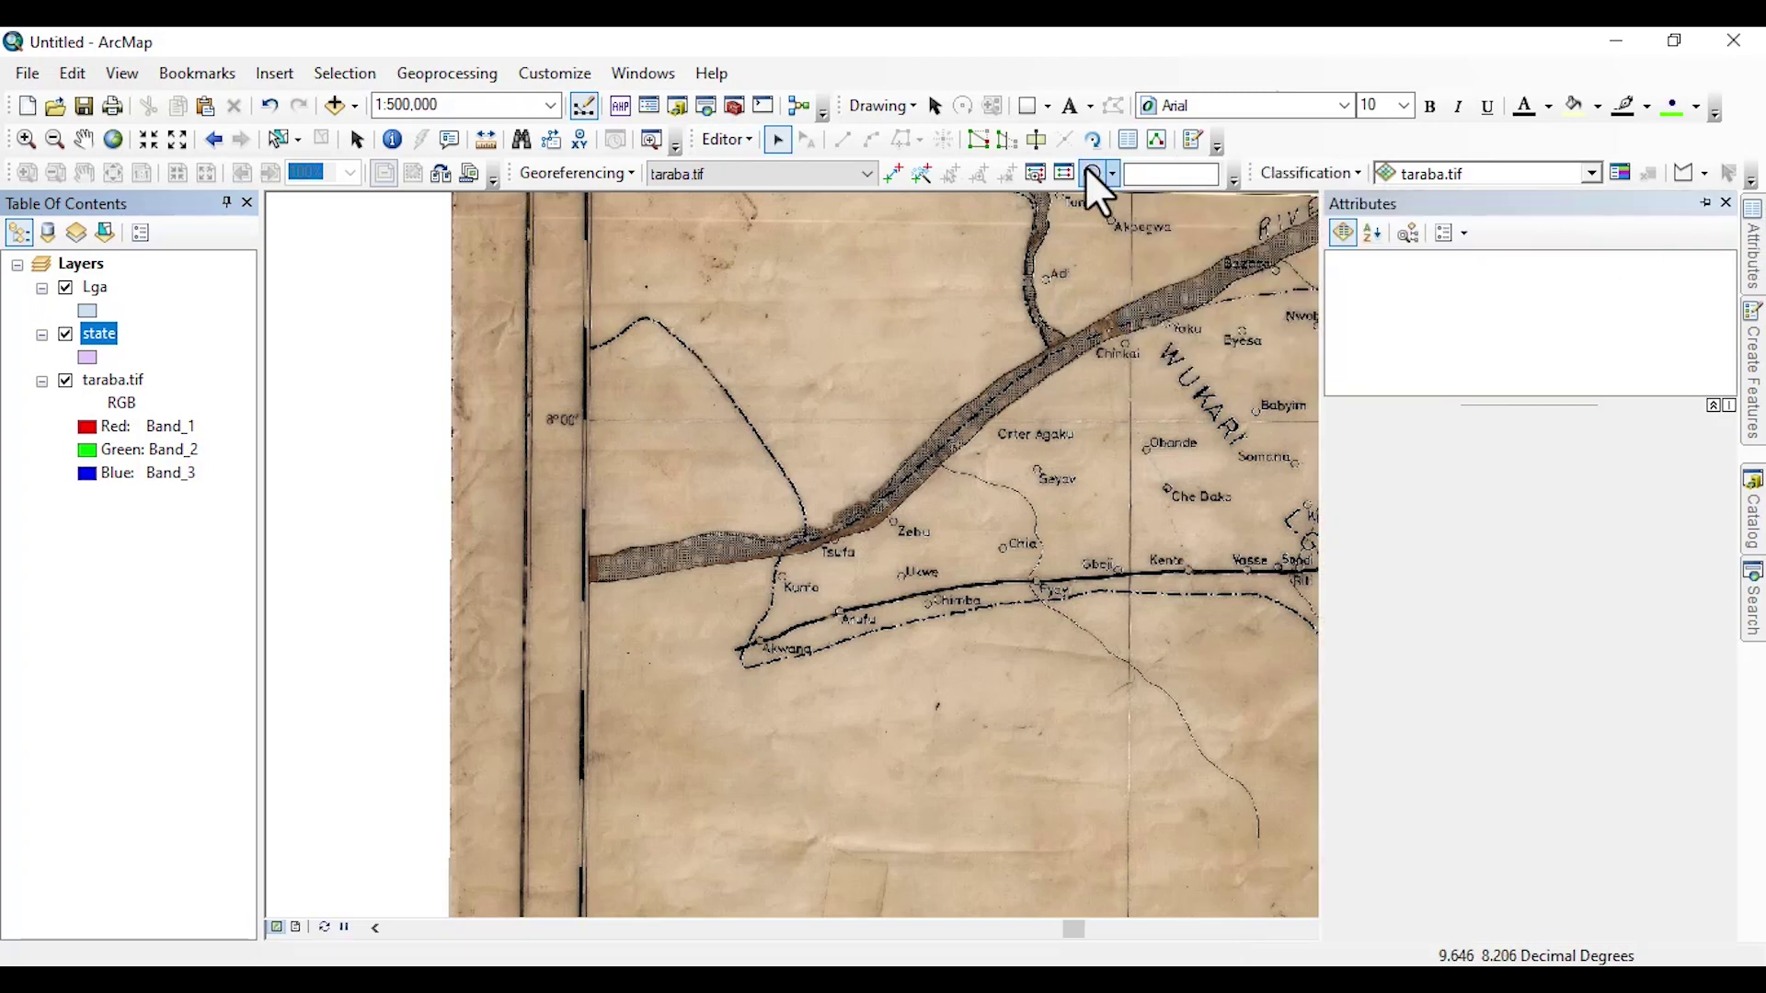
left_click(1121, 144)
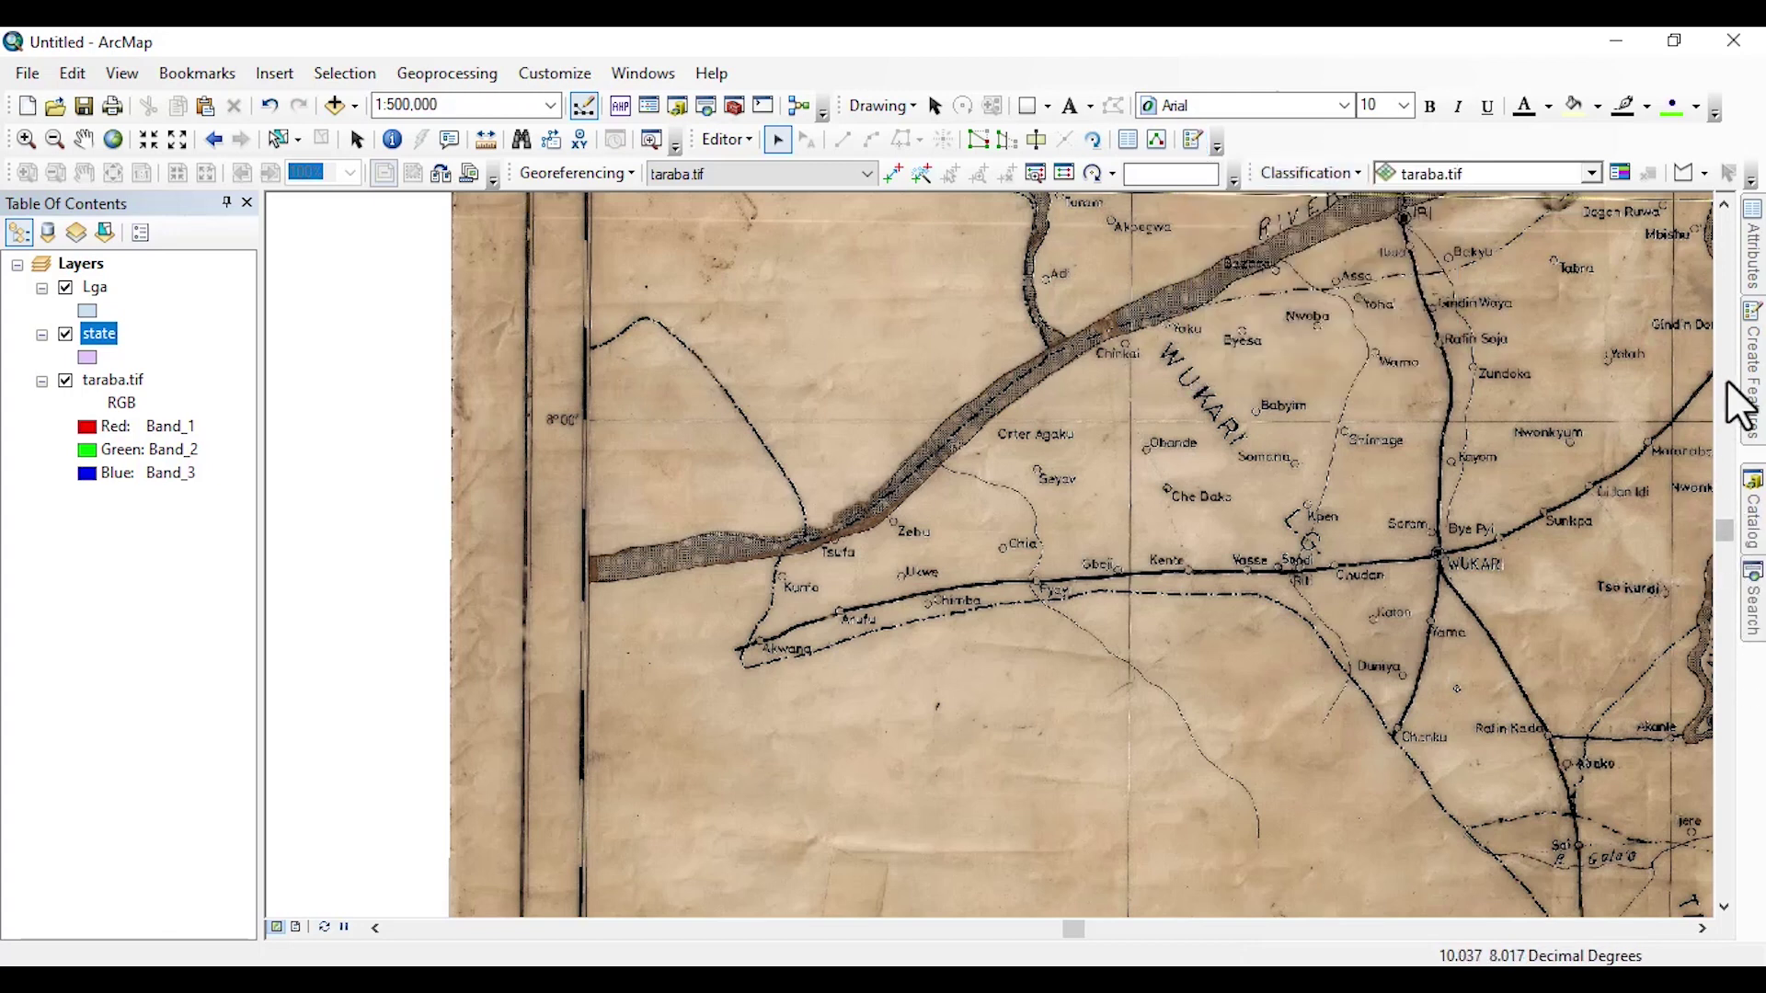
Start a polygon in the state layer with its first vertex on the dash-dot state boundary just below Akwana
left_click(1751, 386)
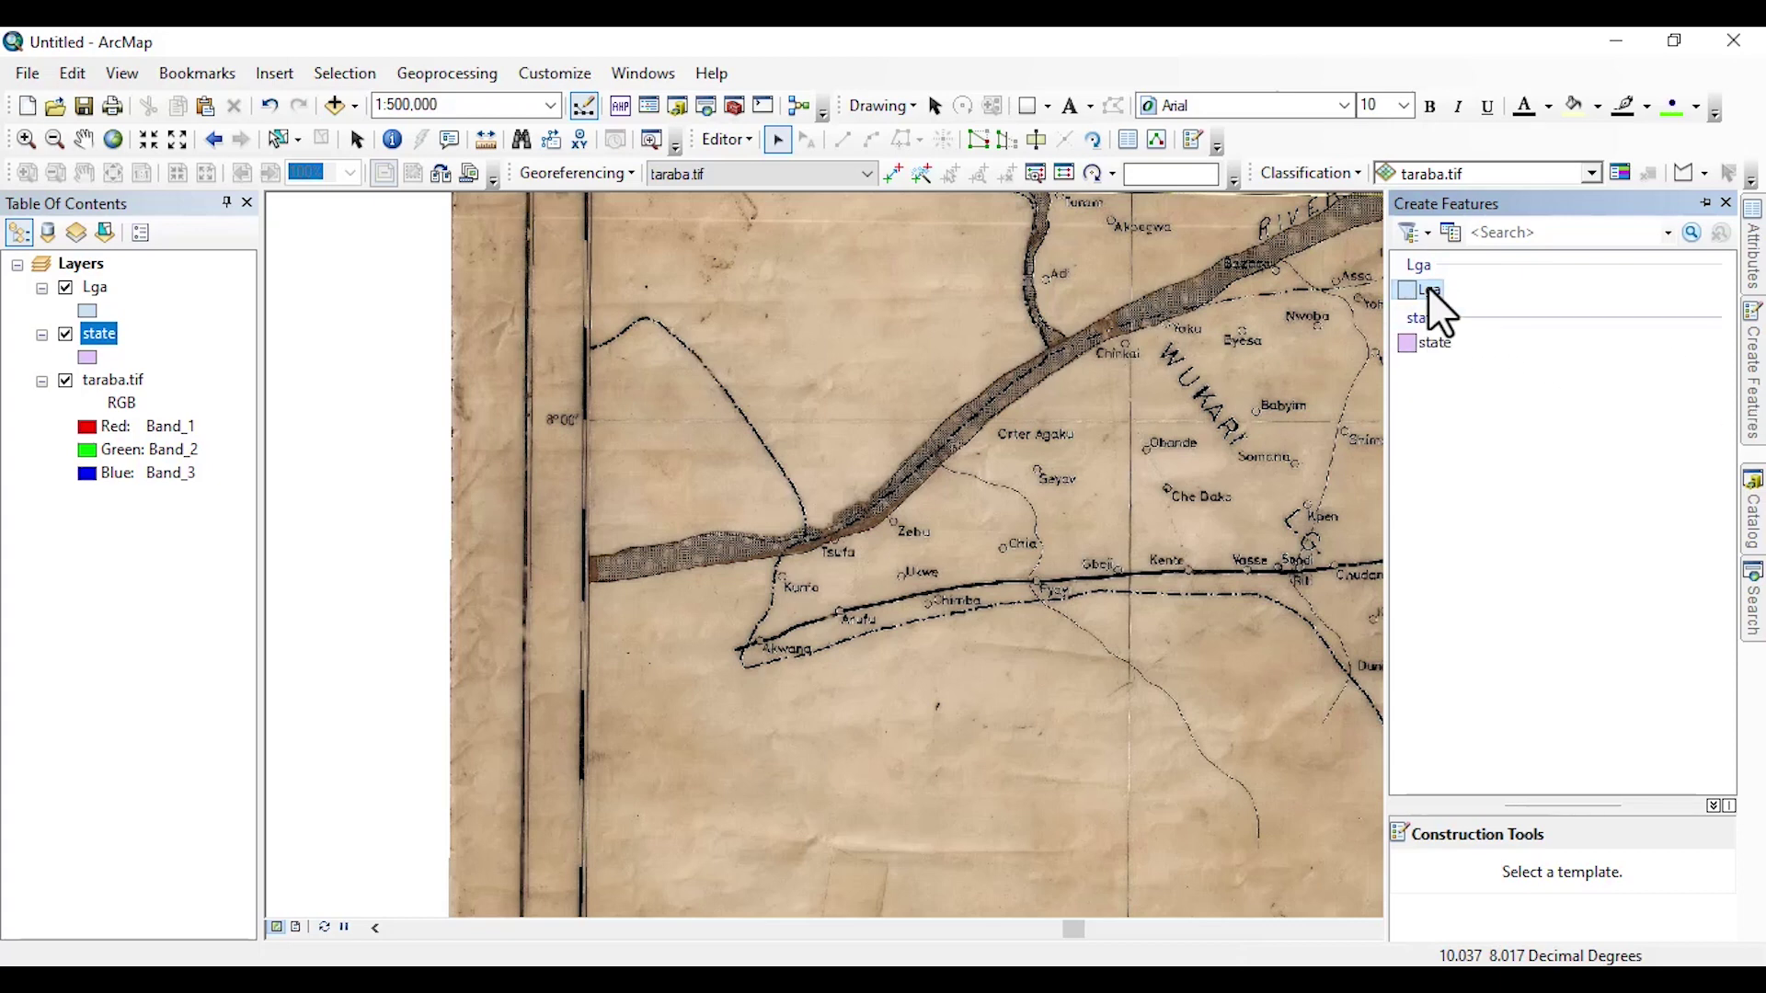
left_click(1427, 340)
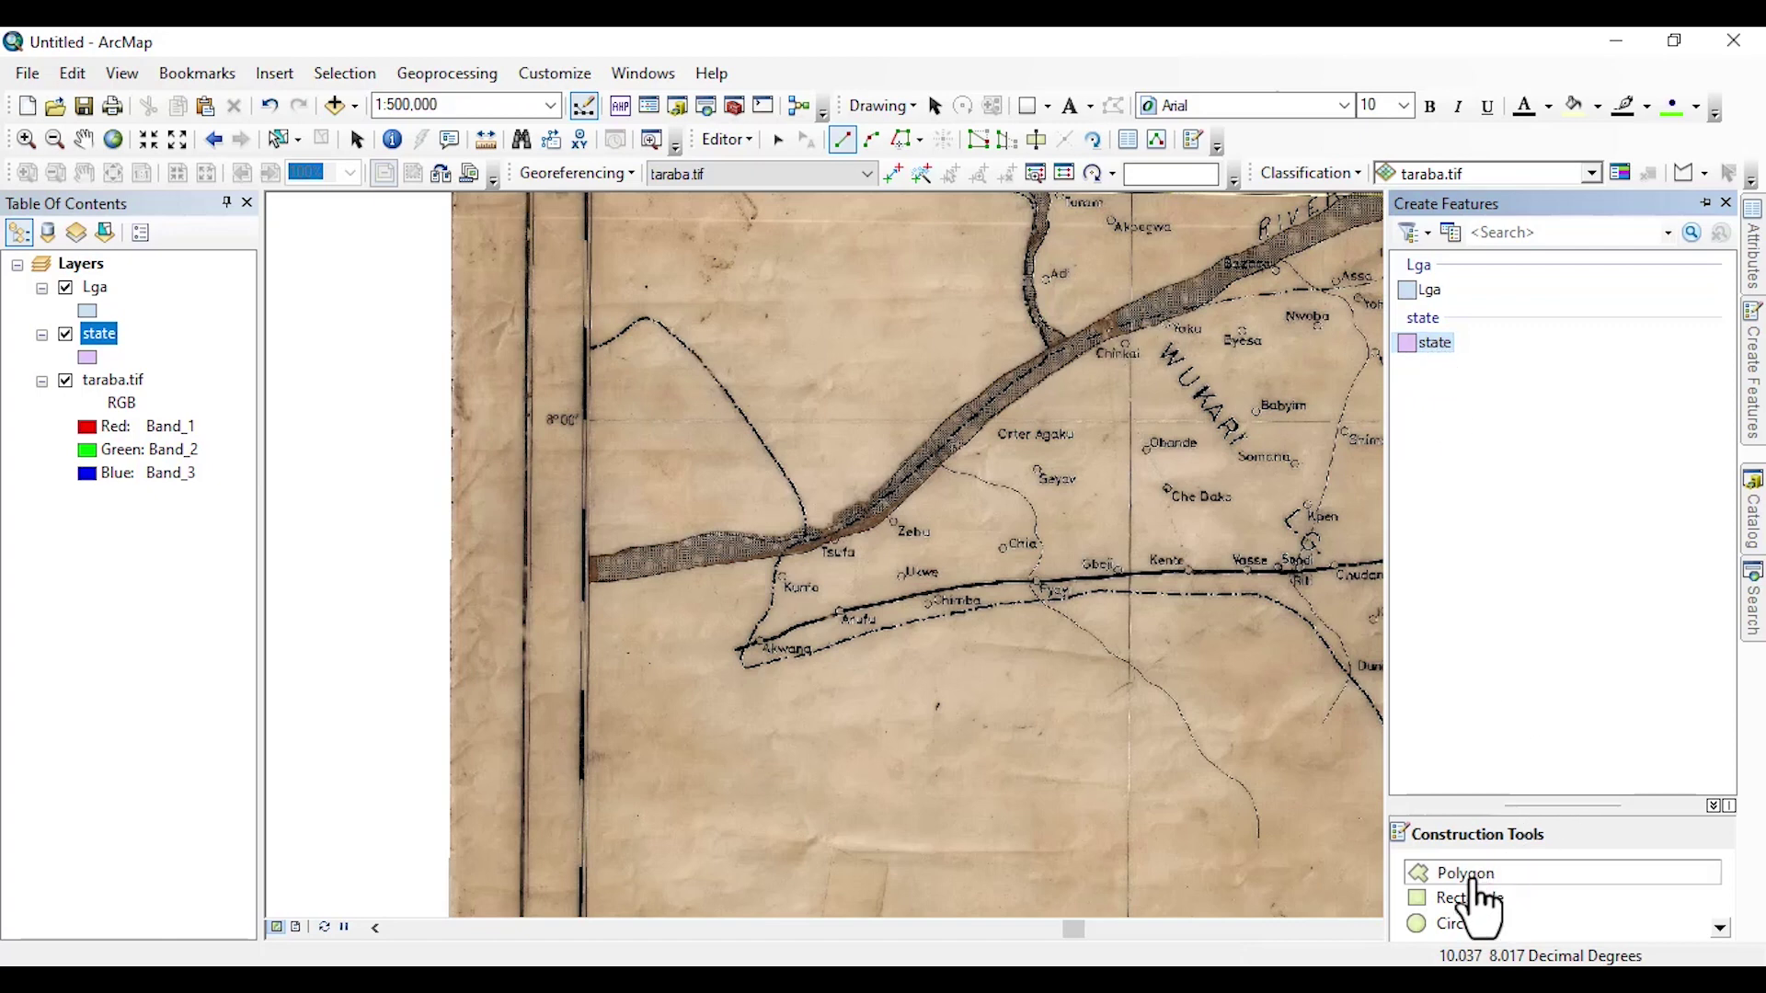
left_click(1472, 875)
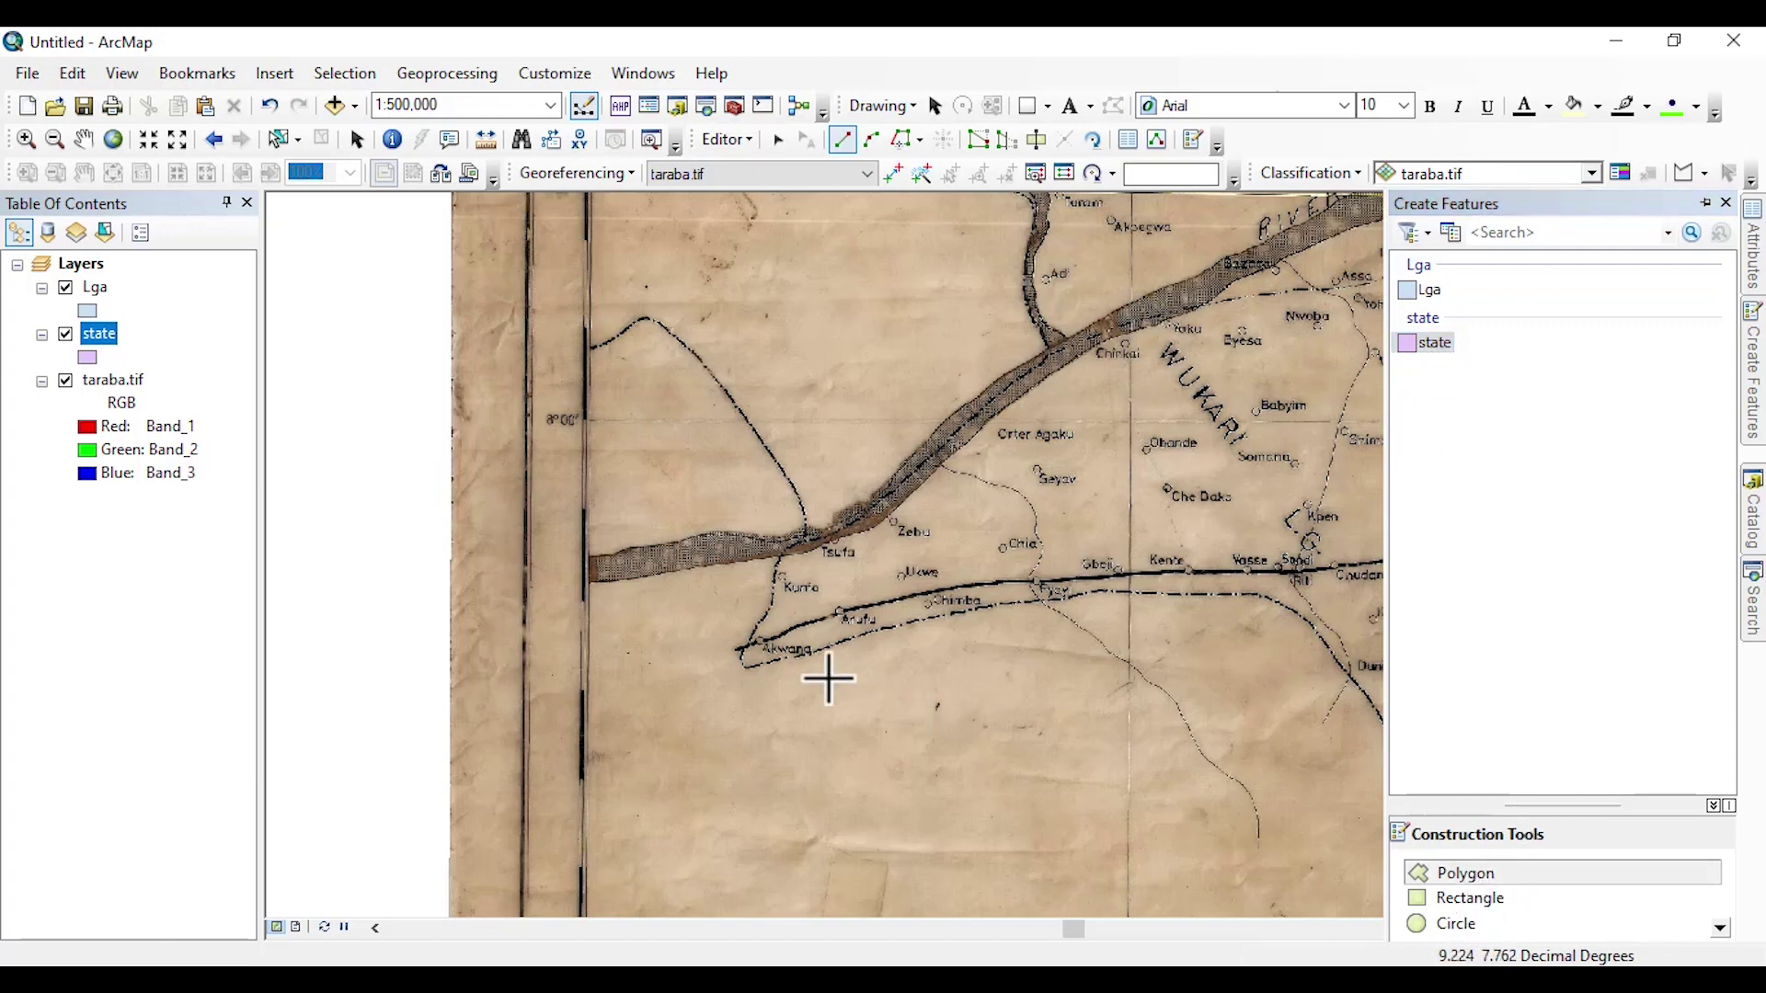
scroll(741, 698, "down", 5)
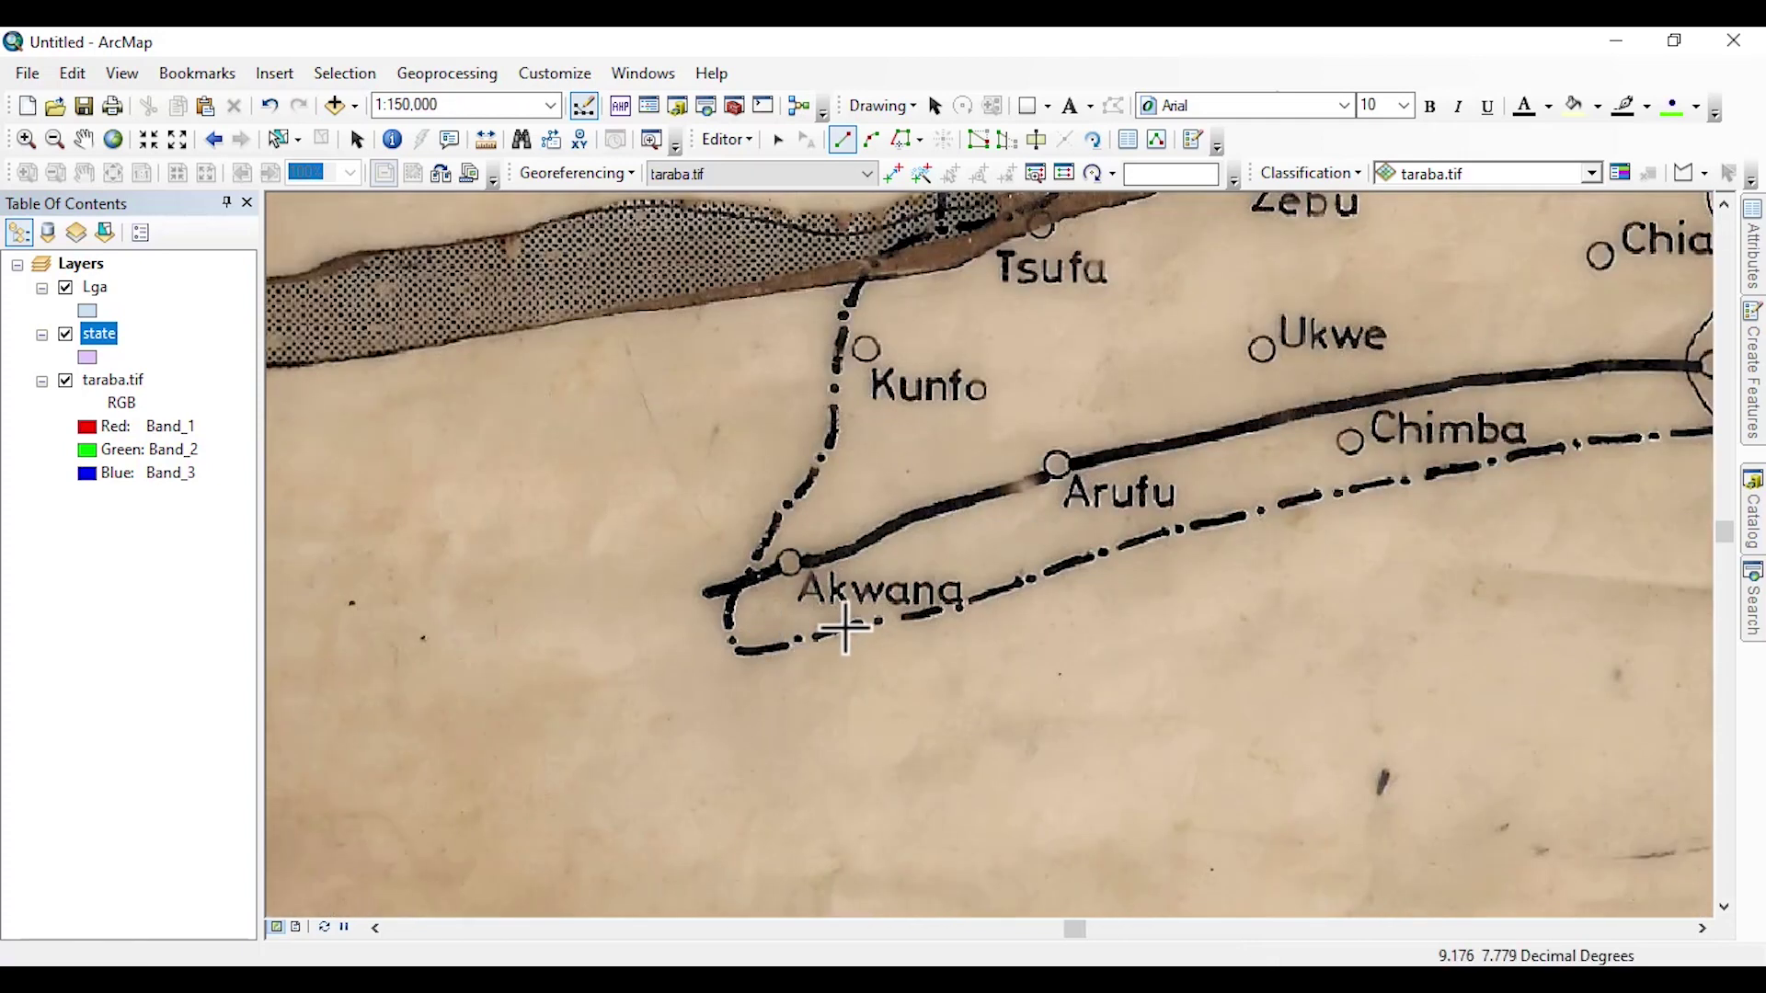
scroll(841, 631, "down", 2)
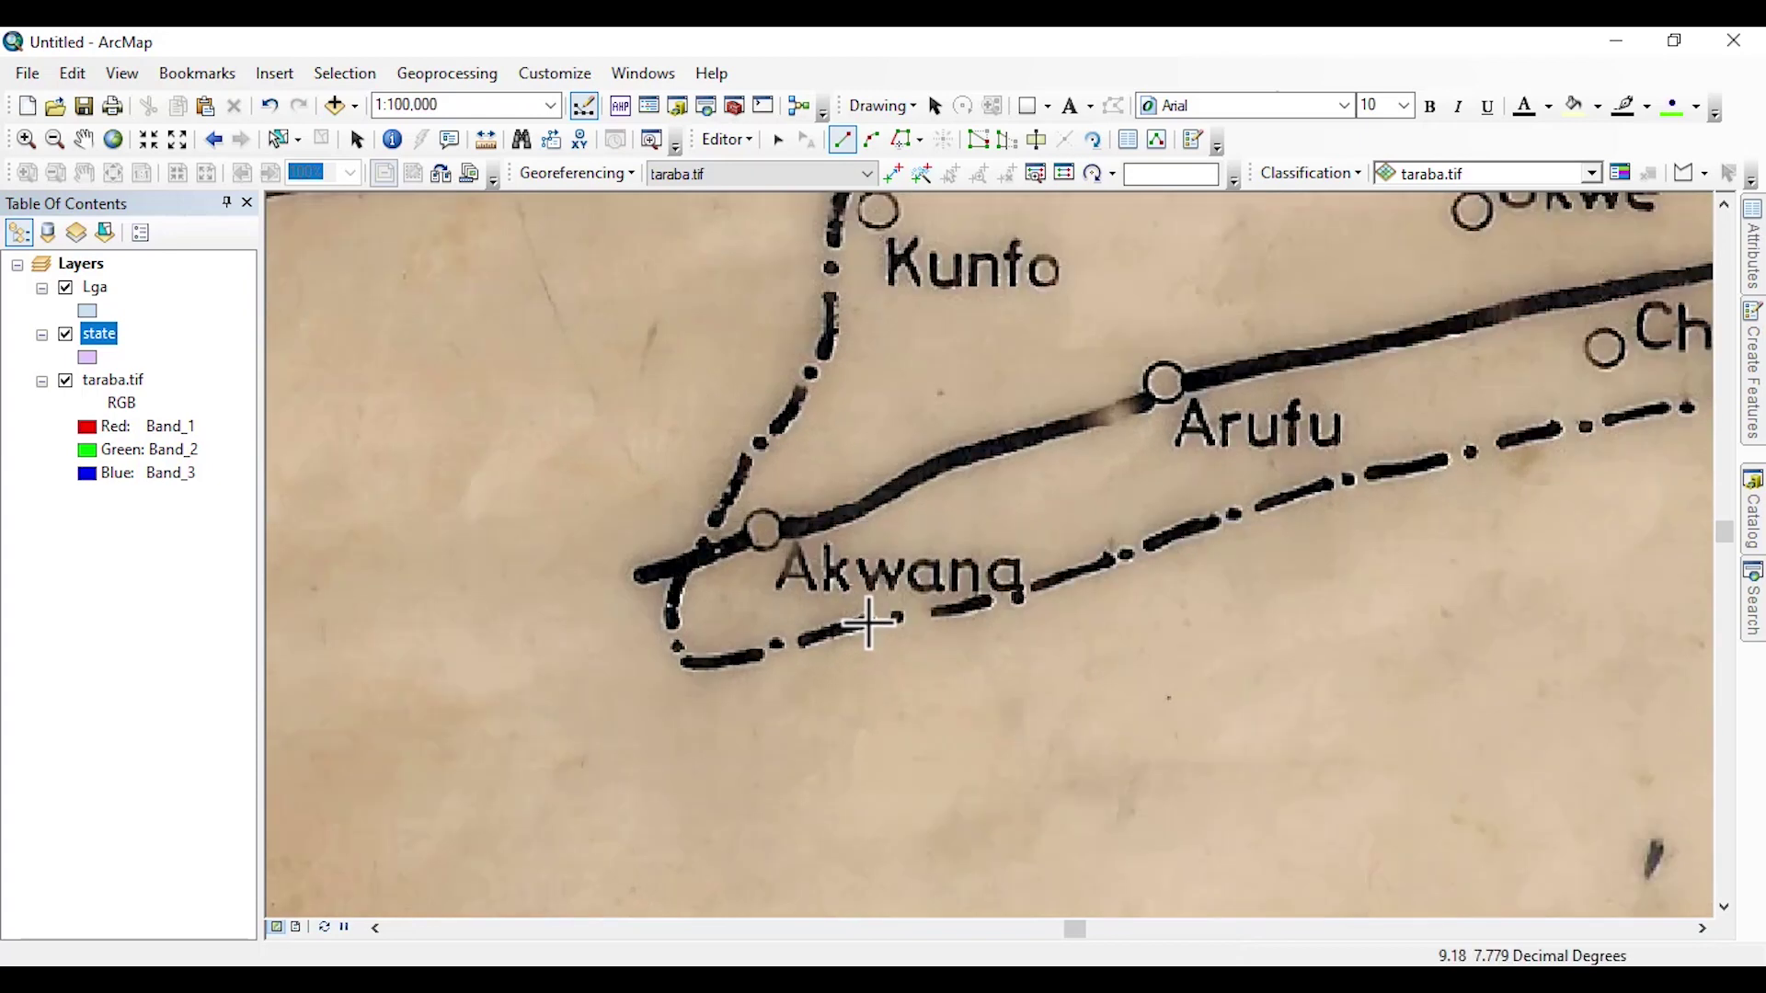
left_click(869, 622)
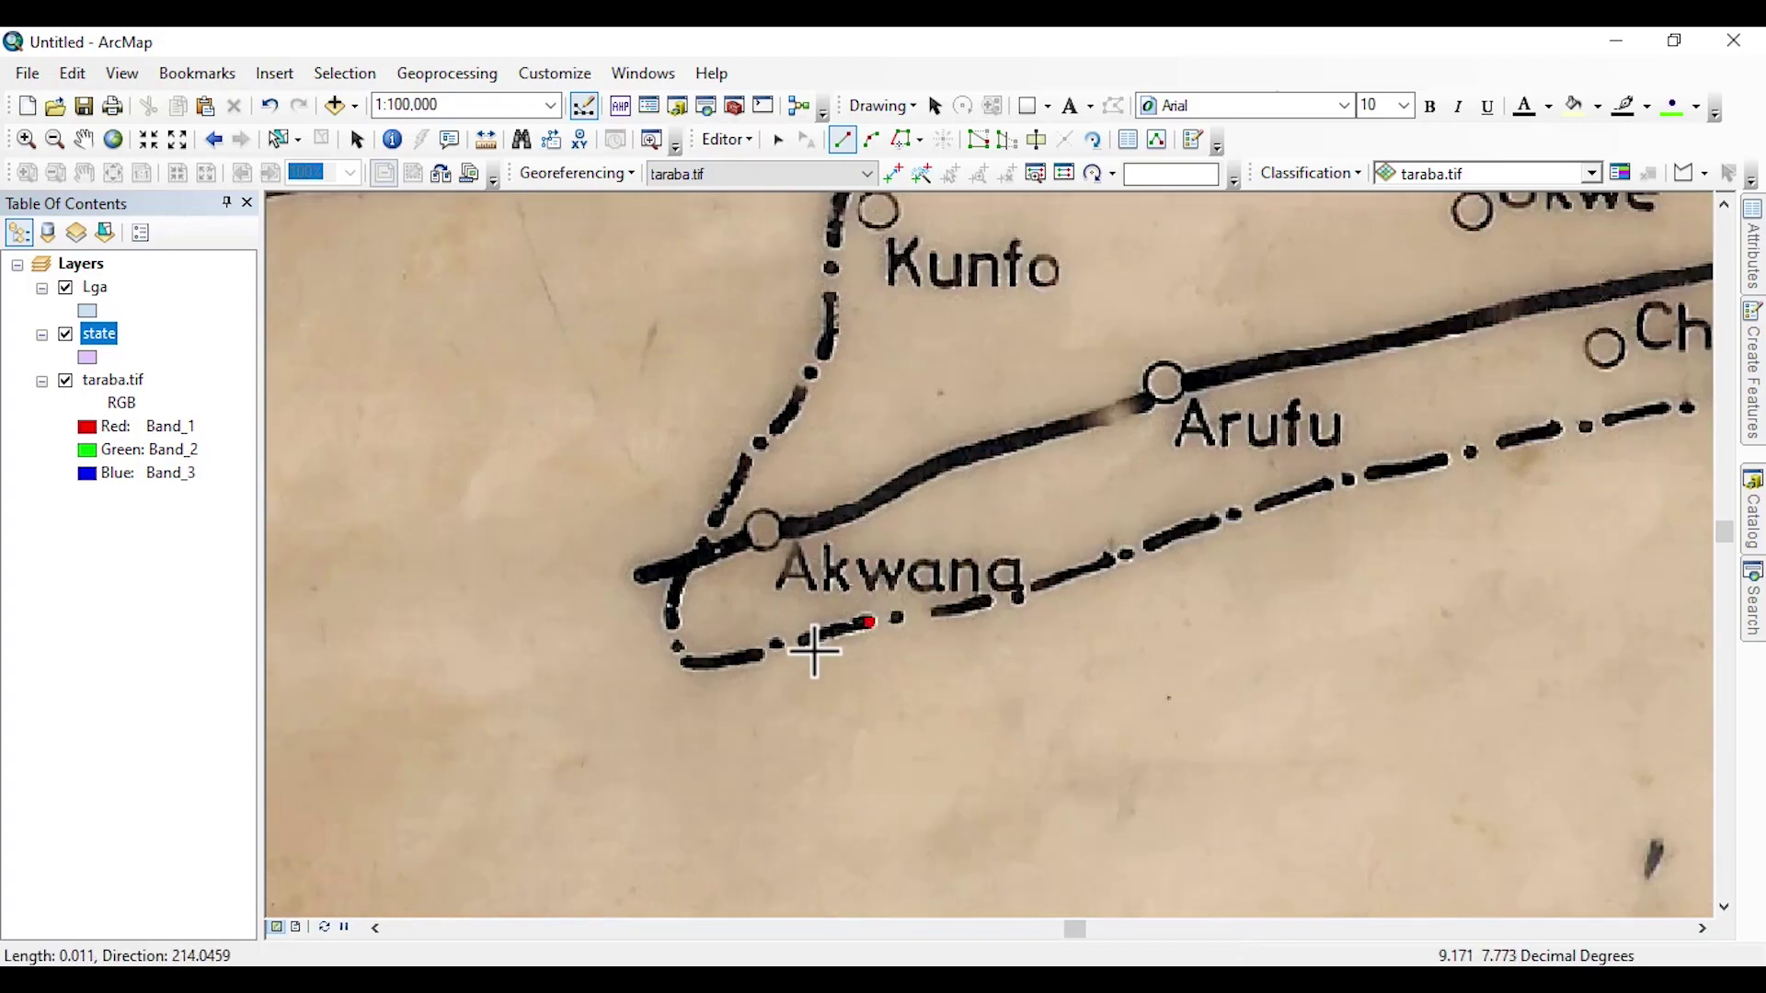
Trace the boundary's western tip around Akwana, placing polygon vertices along the dash-dot line and across the road
left_click(806, 641)
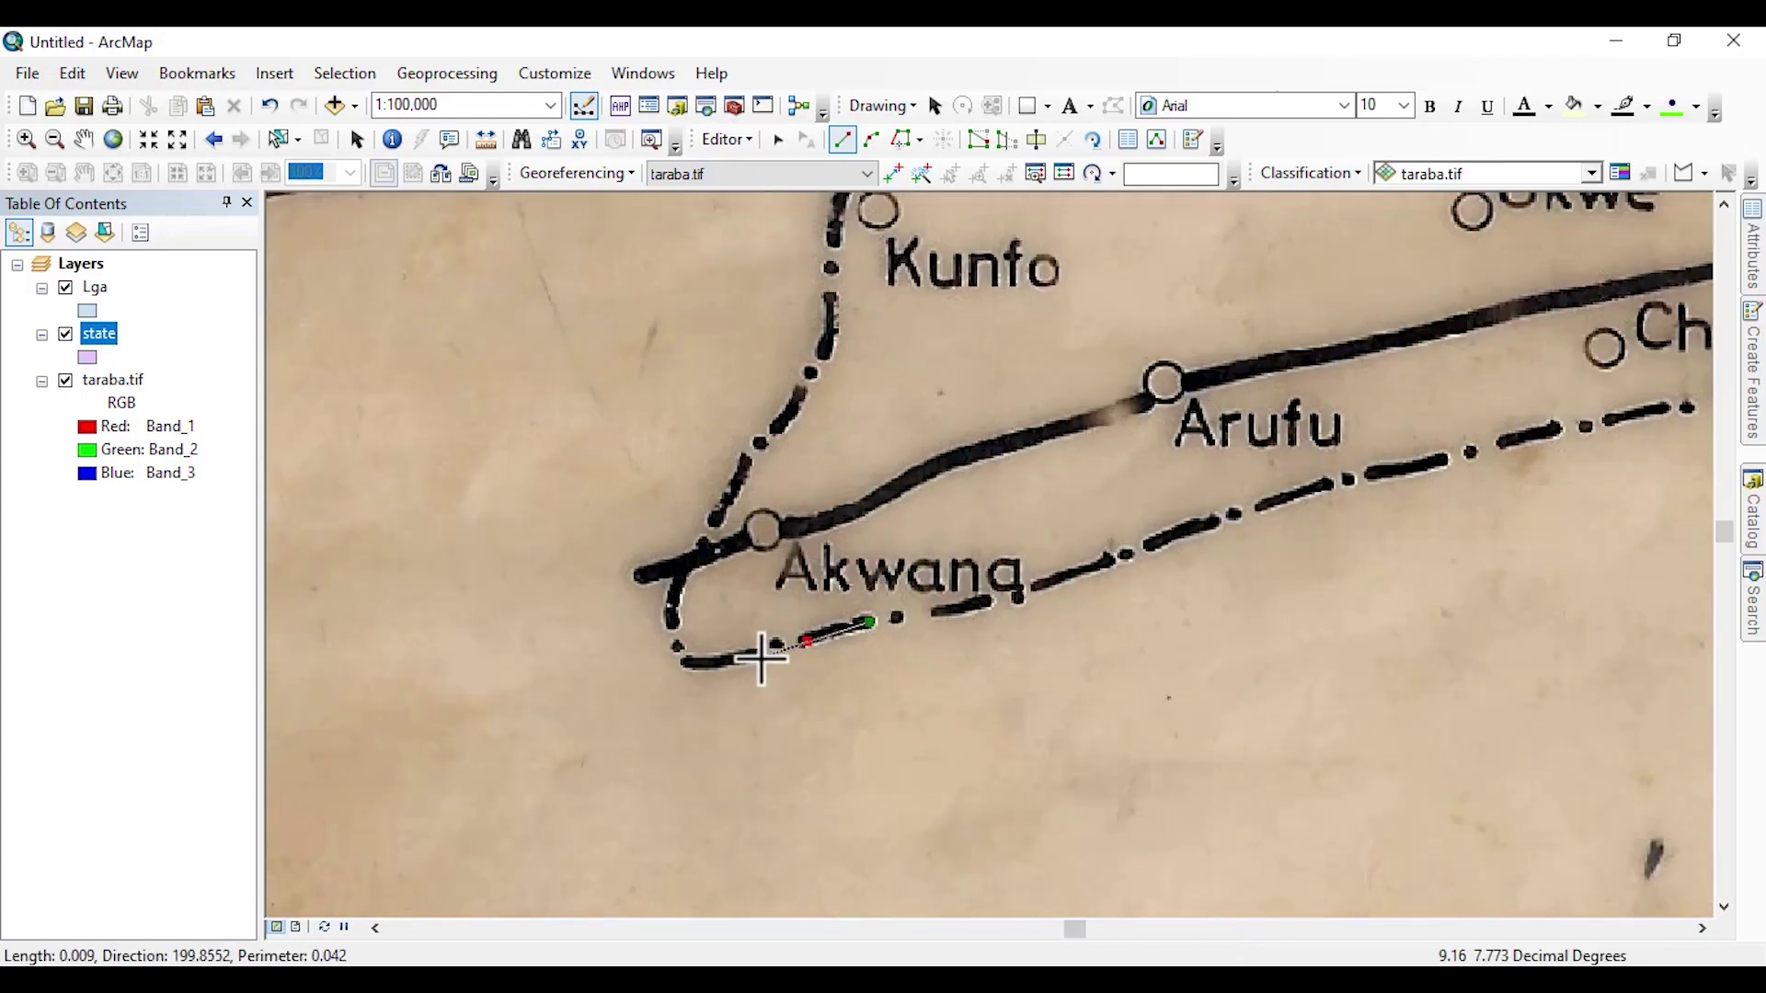
left_click(760, 658)
left_click(688, 668)
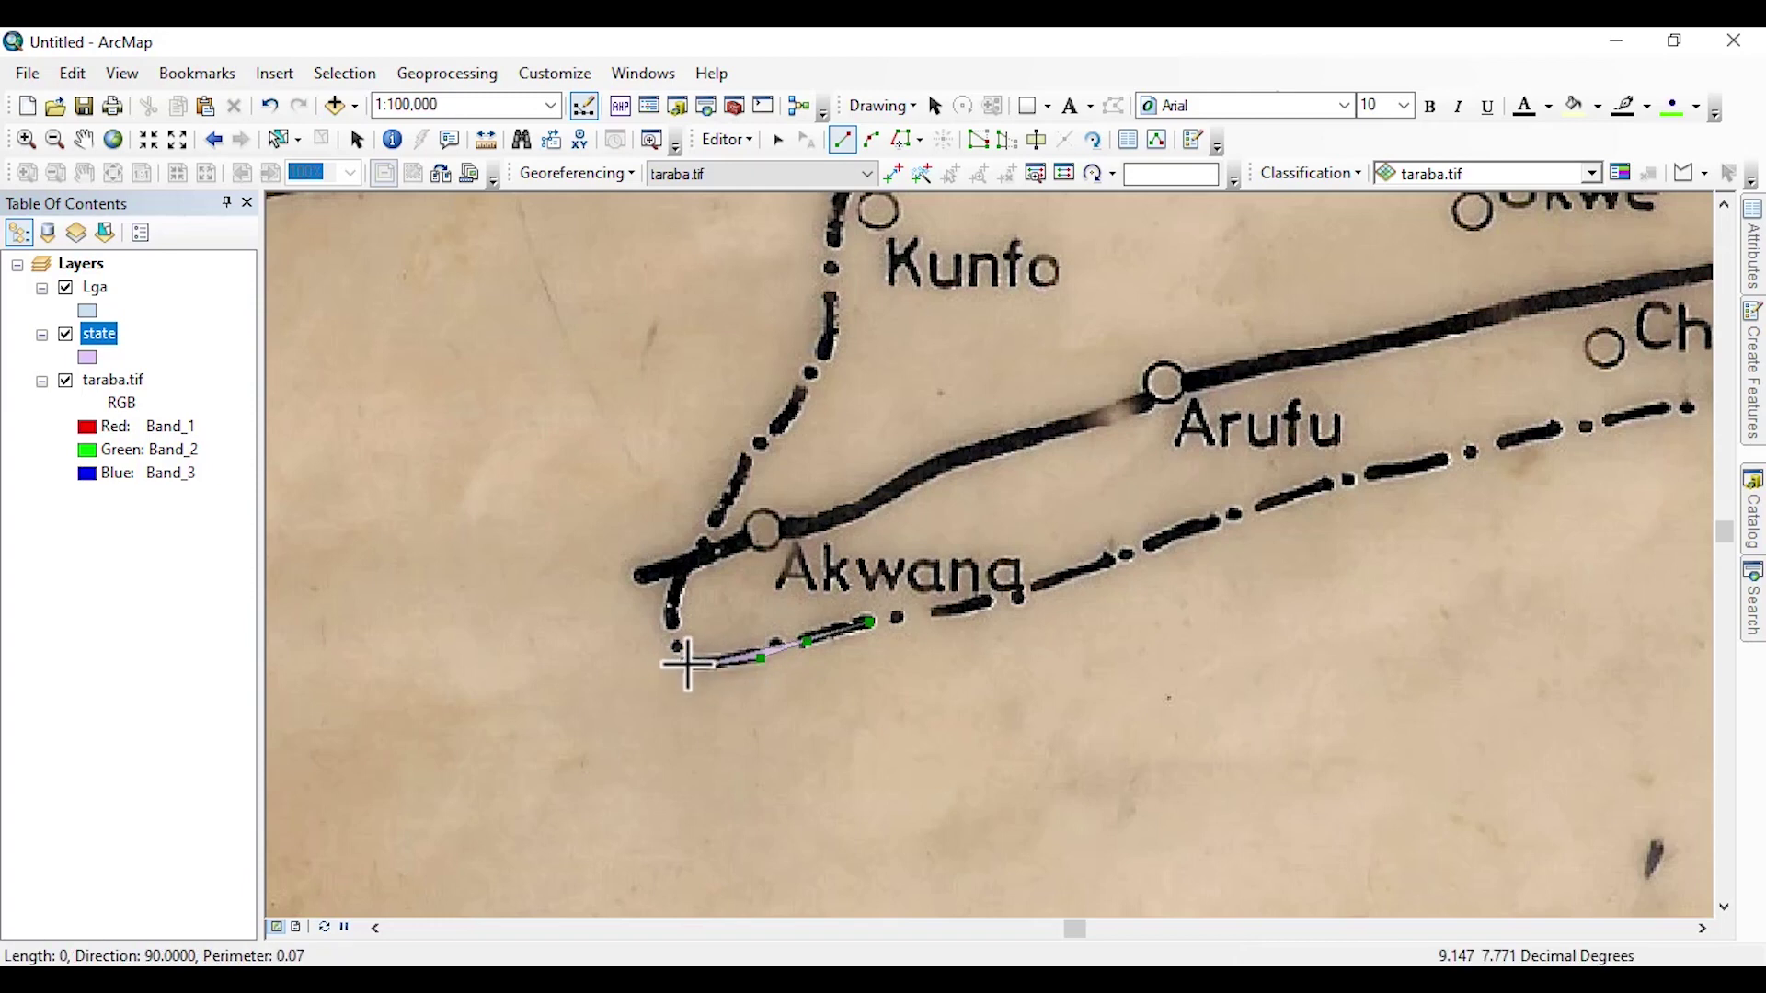
left_click(677, 646)
left_click(671, 622)
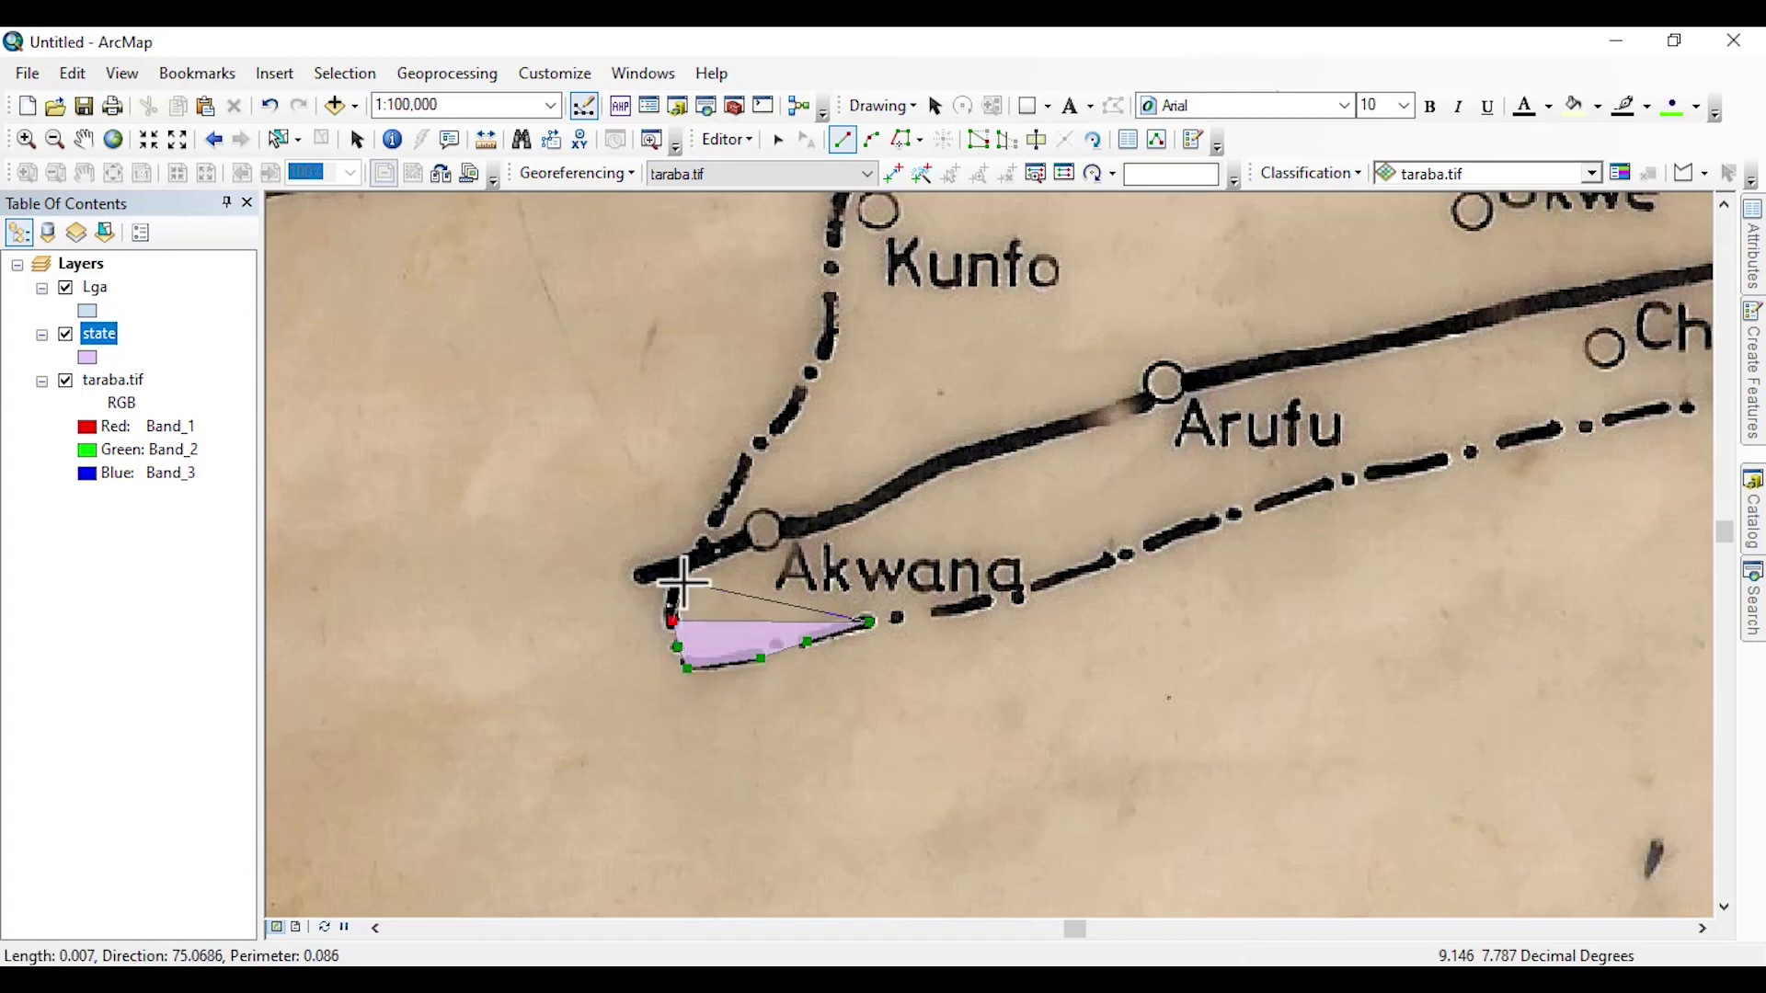
left_click(684, 580)
left_click(698, 552)
left_click(729, 499)
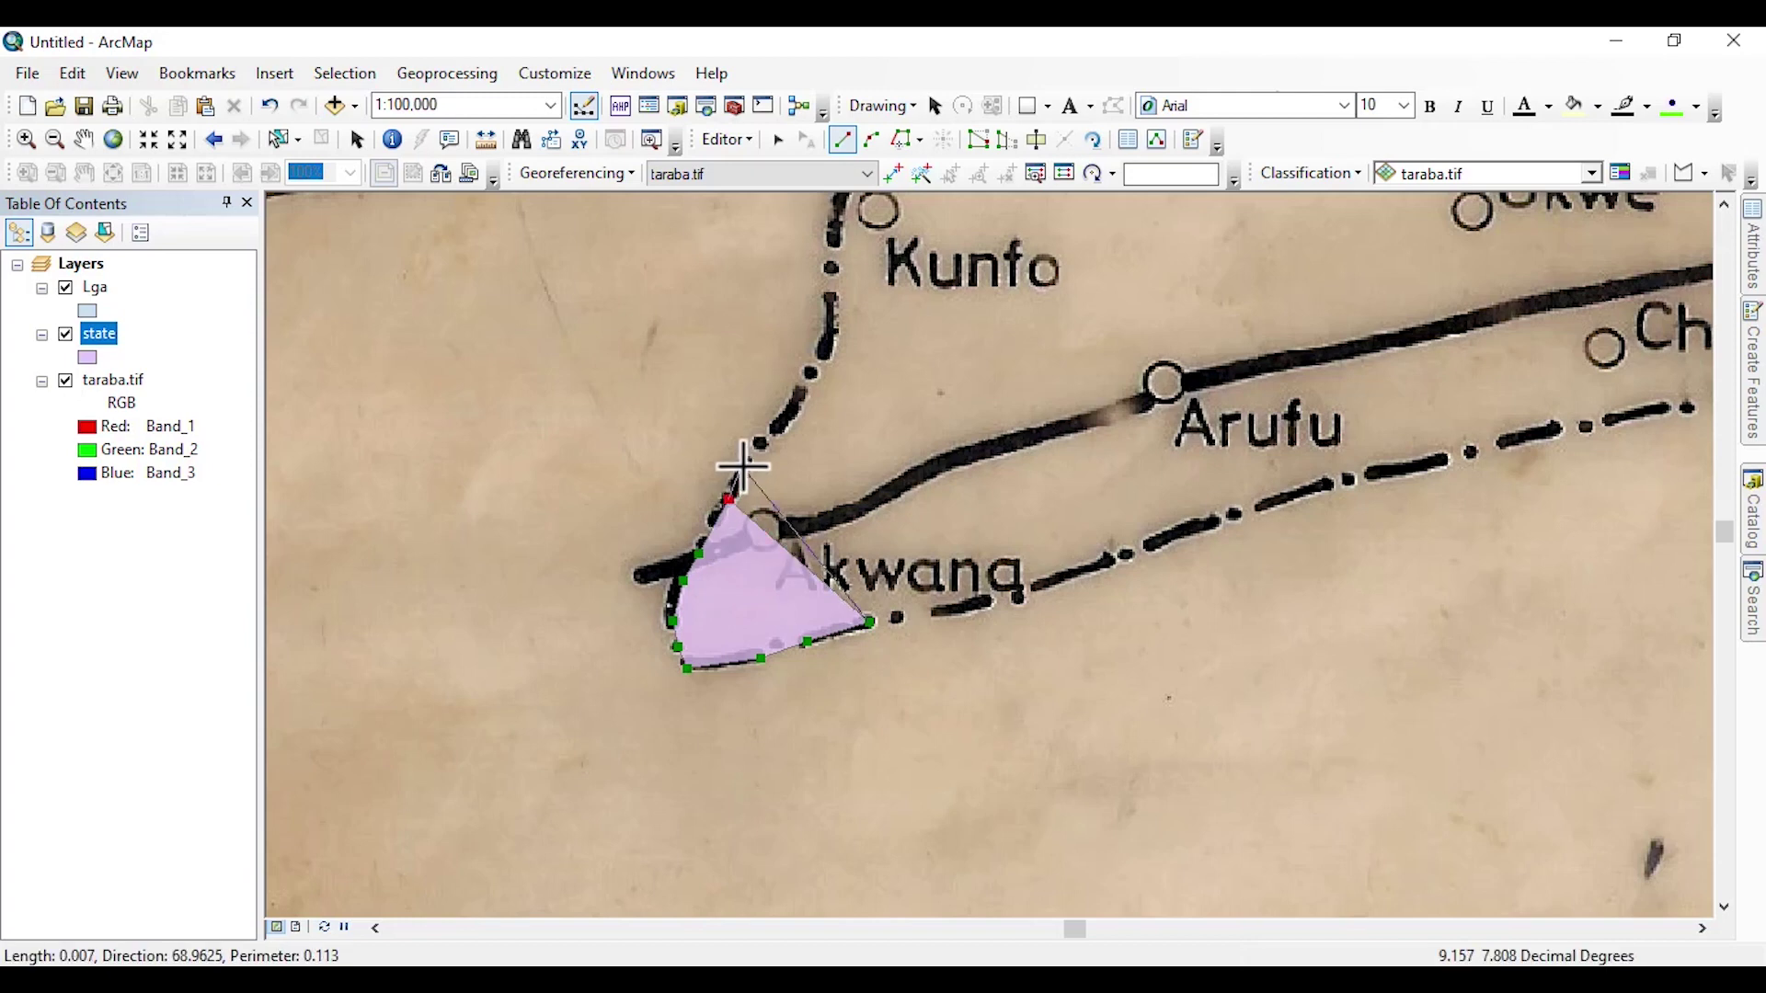
Continue the polygon north along the dash-dot boundary from Akwana to just below Kunfo
left_click(746, 459)
left_click(758, 442)
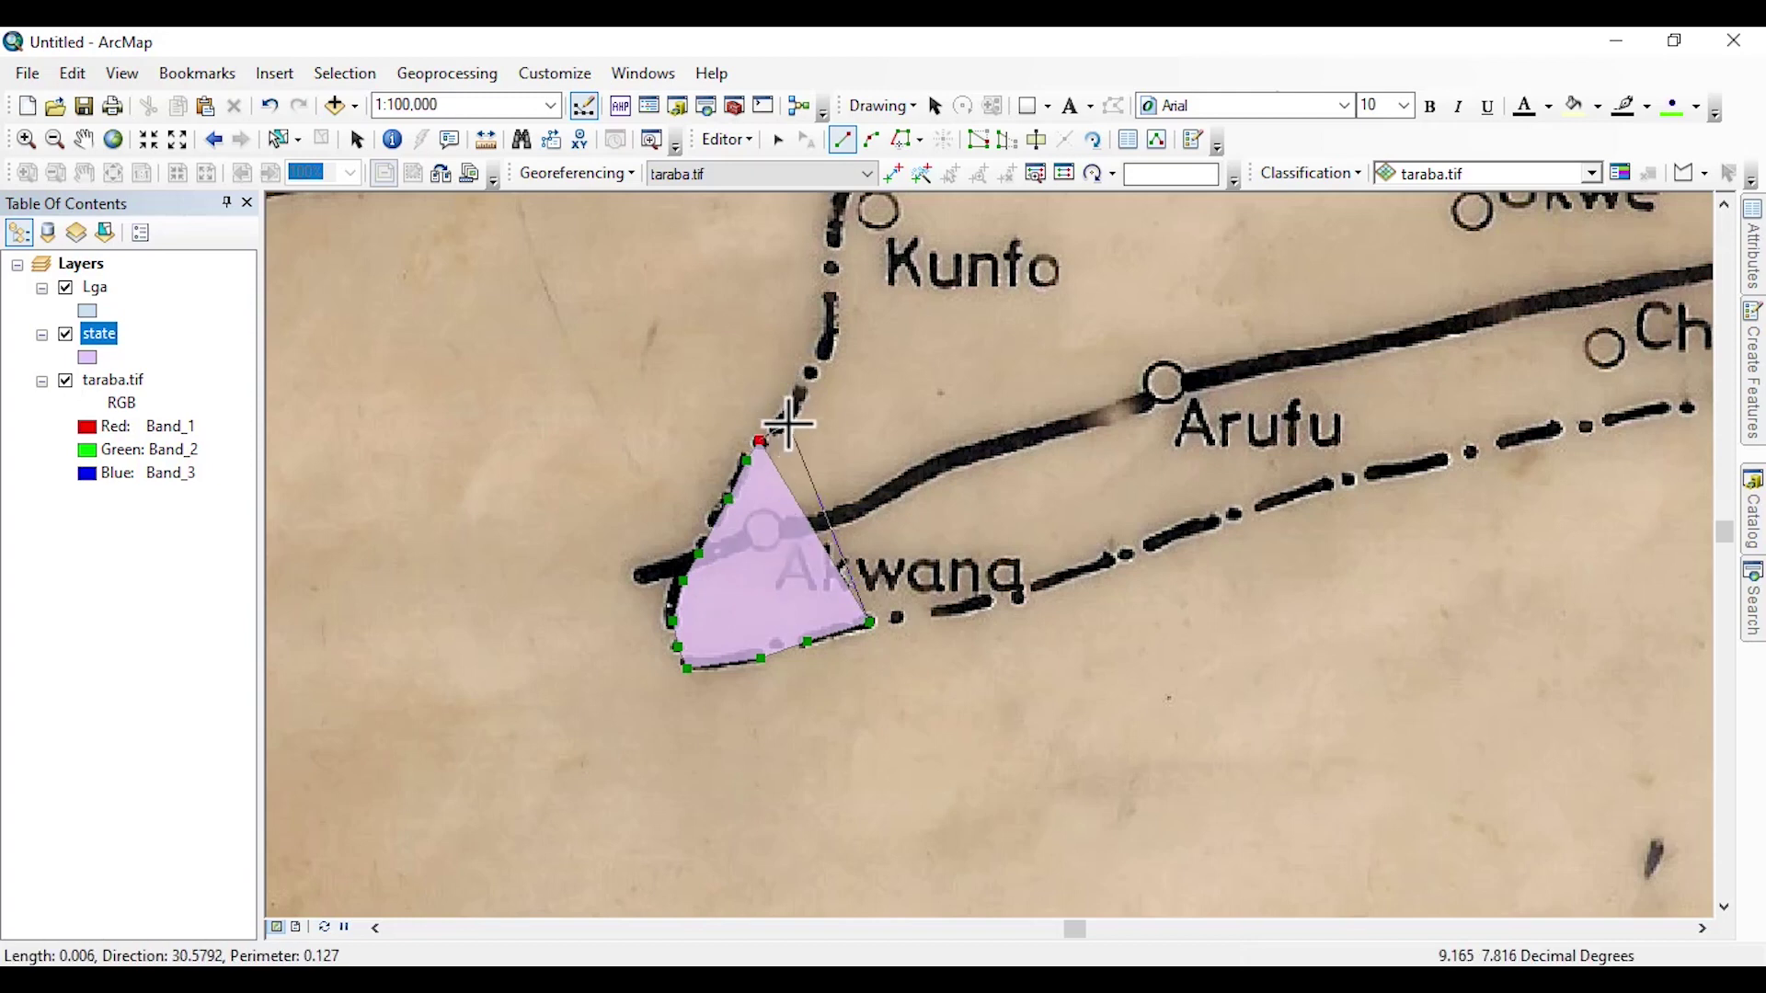
left_click(788, 423)
left_click(802, 393)
left_click(820, 357)
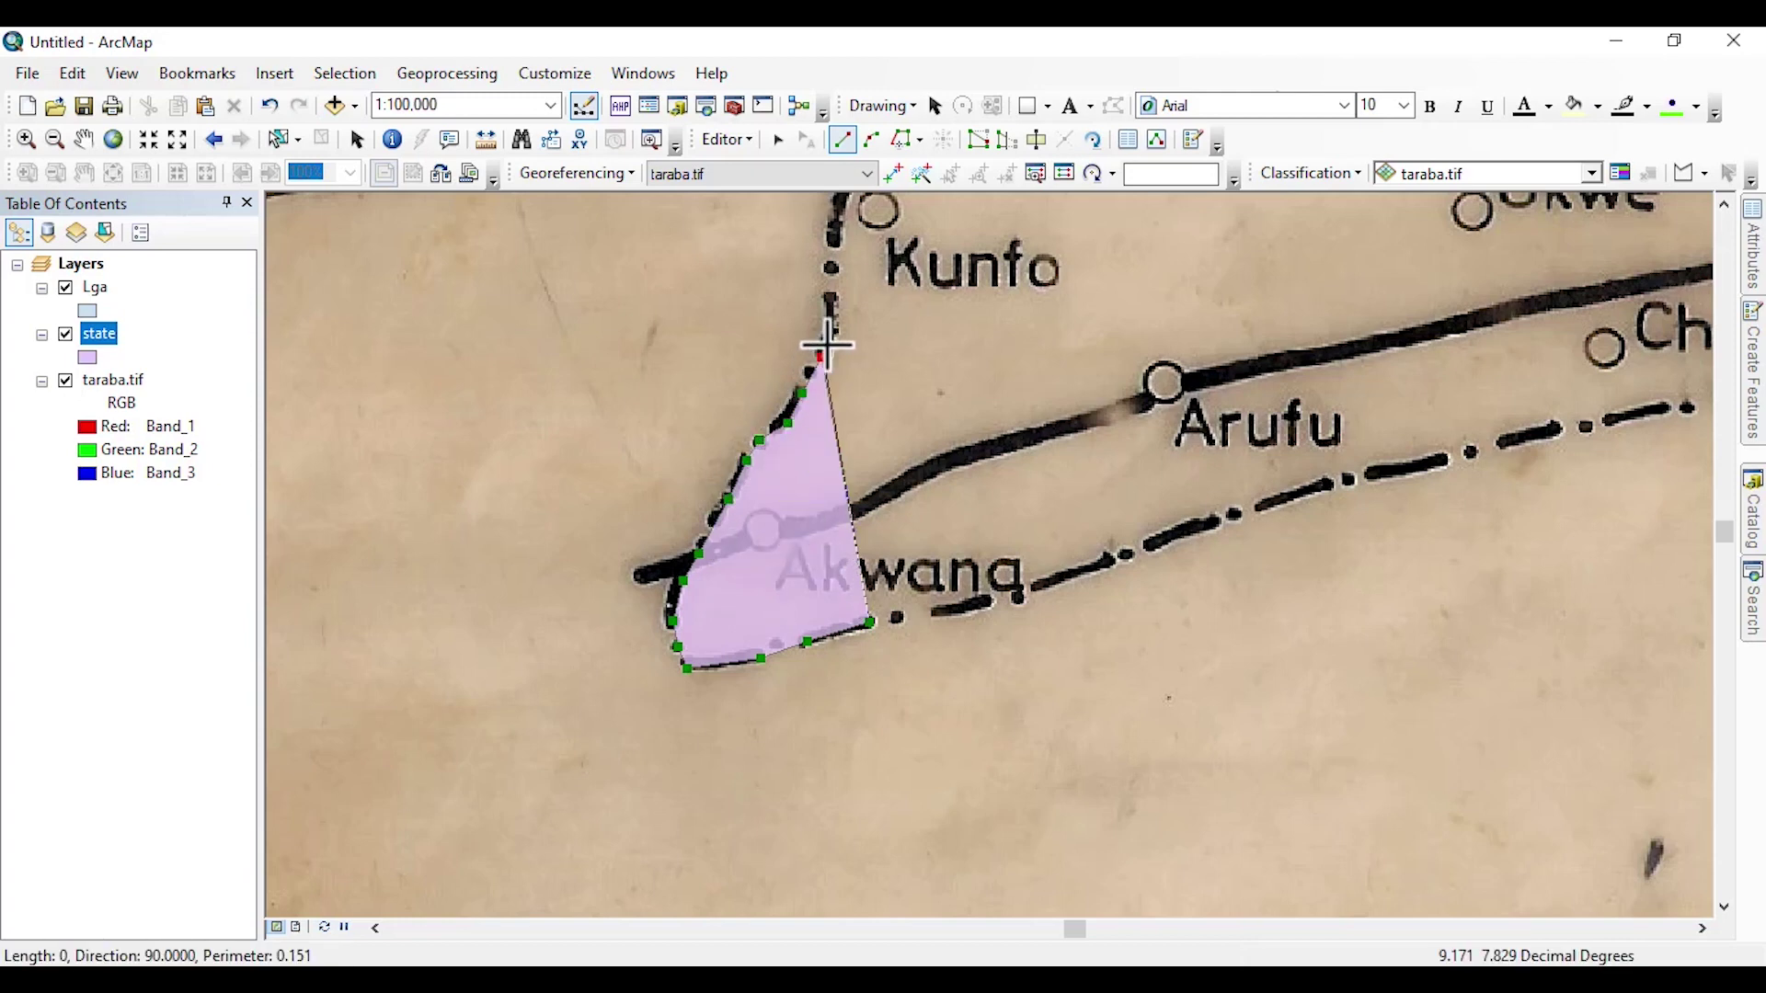
left_click(829, 332)
left_click(832, 282)
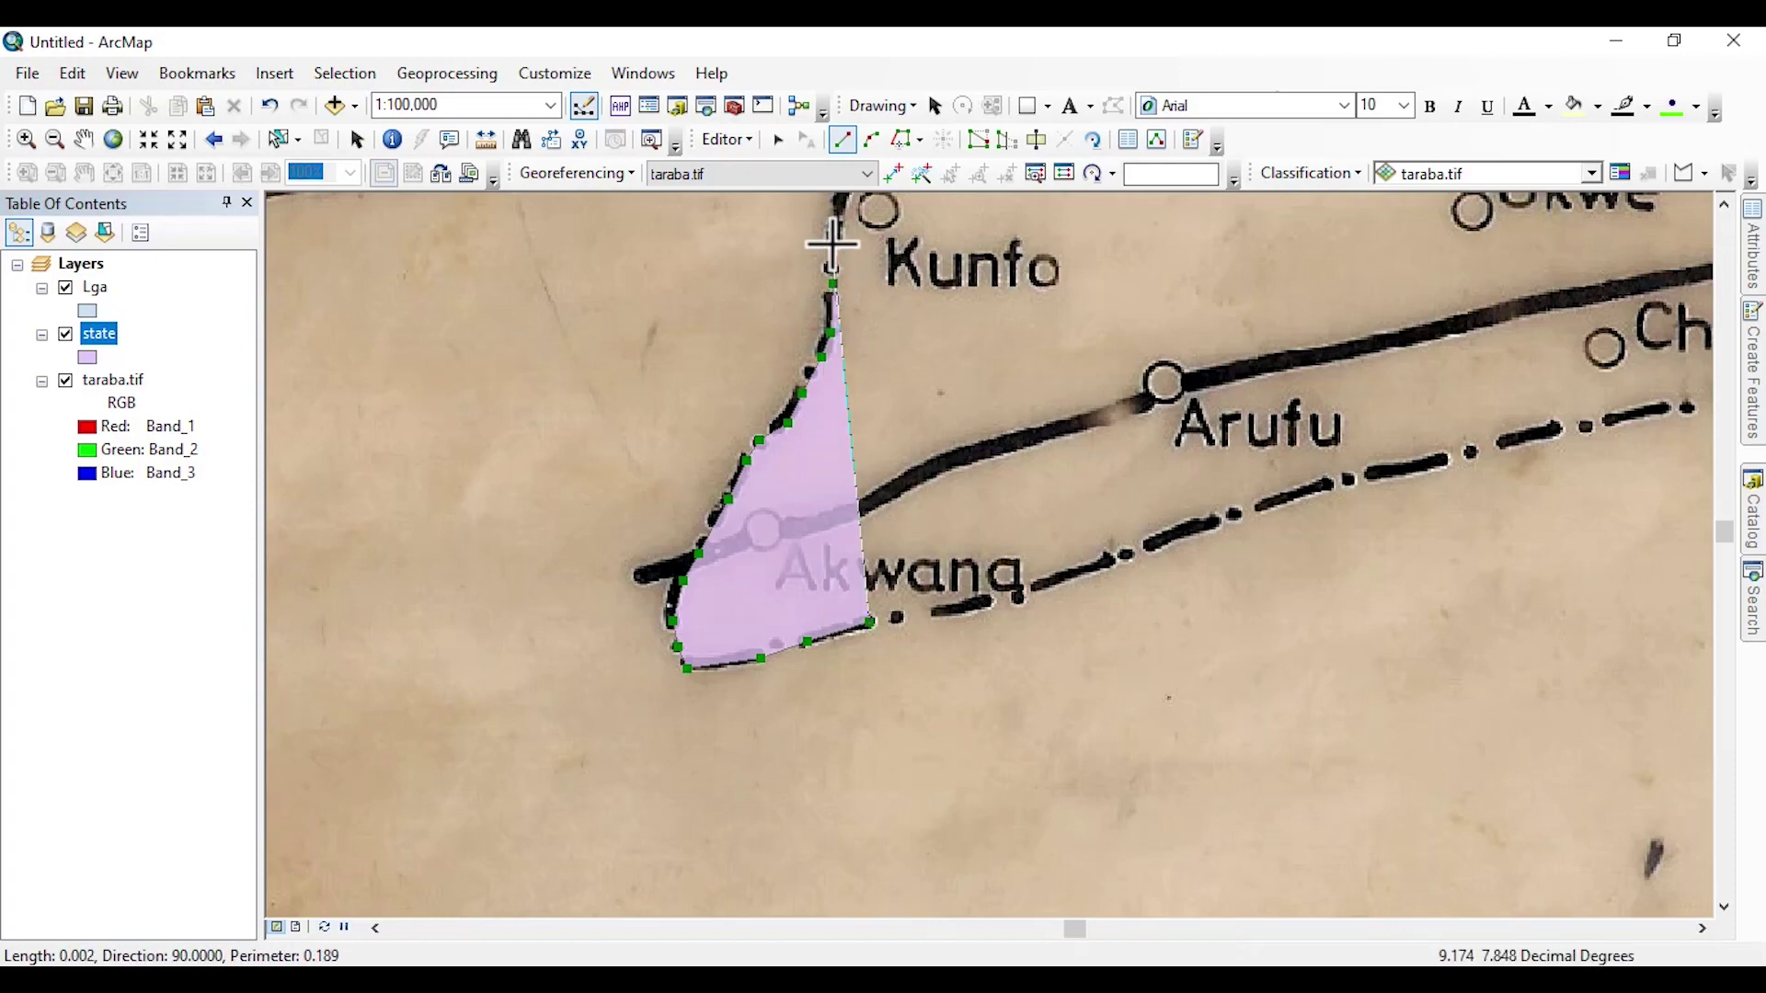
left_click(832, 235)
left_click_drag(832, 237, 758, 784)
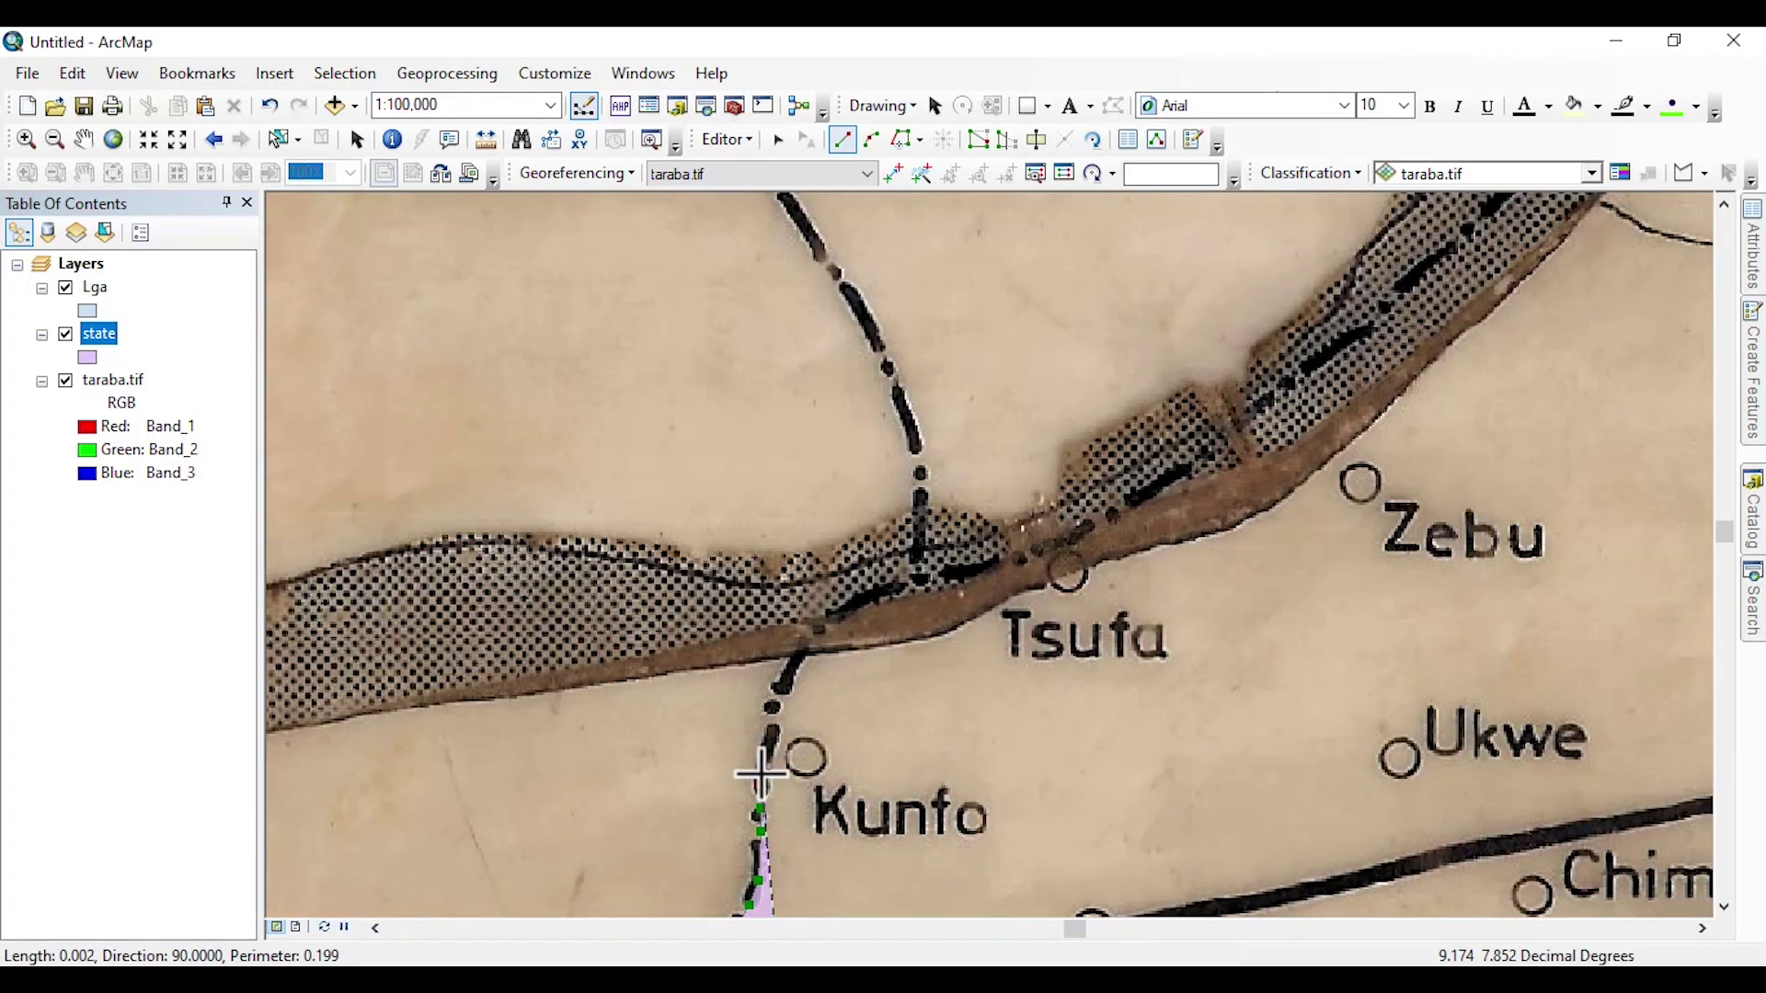
Trace the boundary from Kunfo into the river, up to the junction with the northern boundary line west of Tsufa
left_click(770, 765)
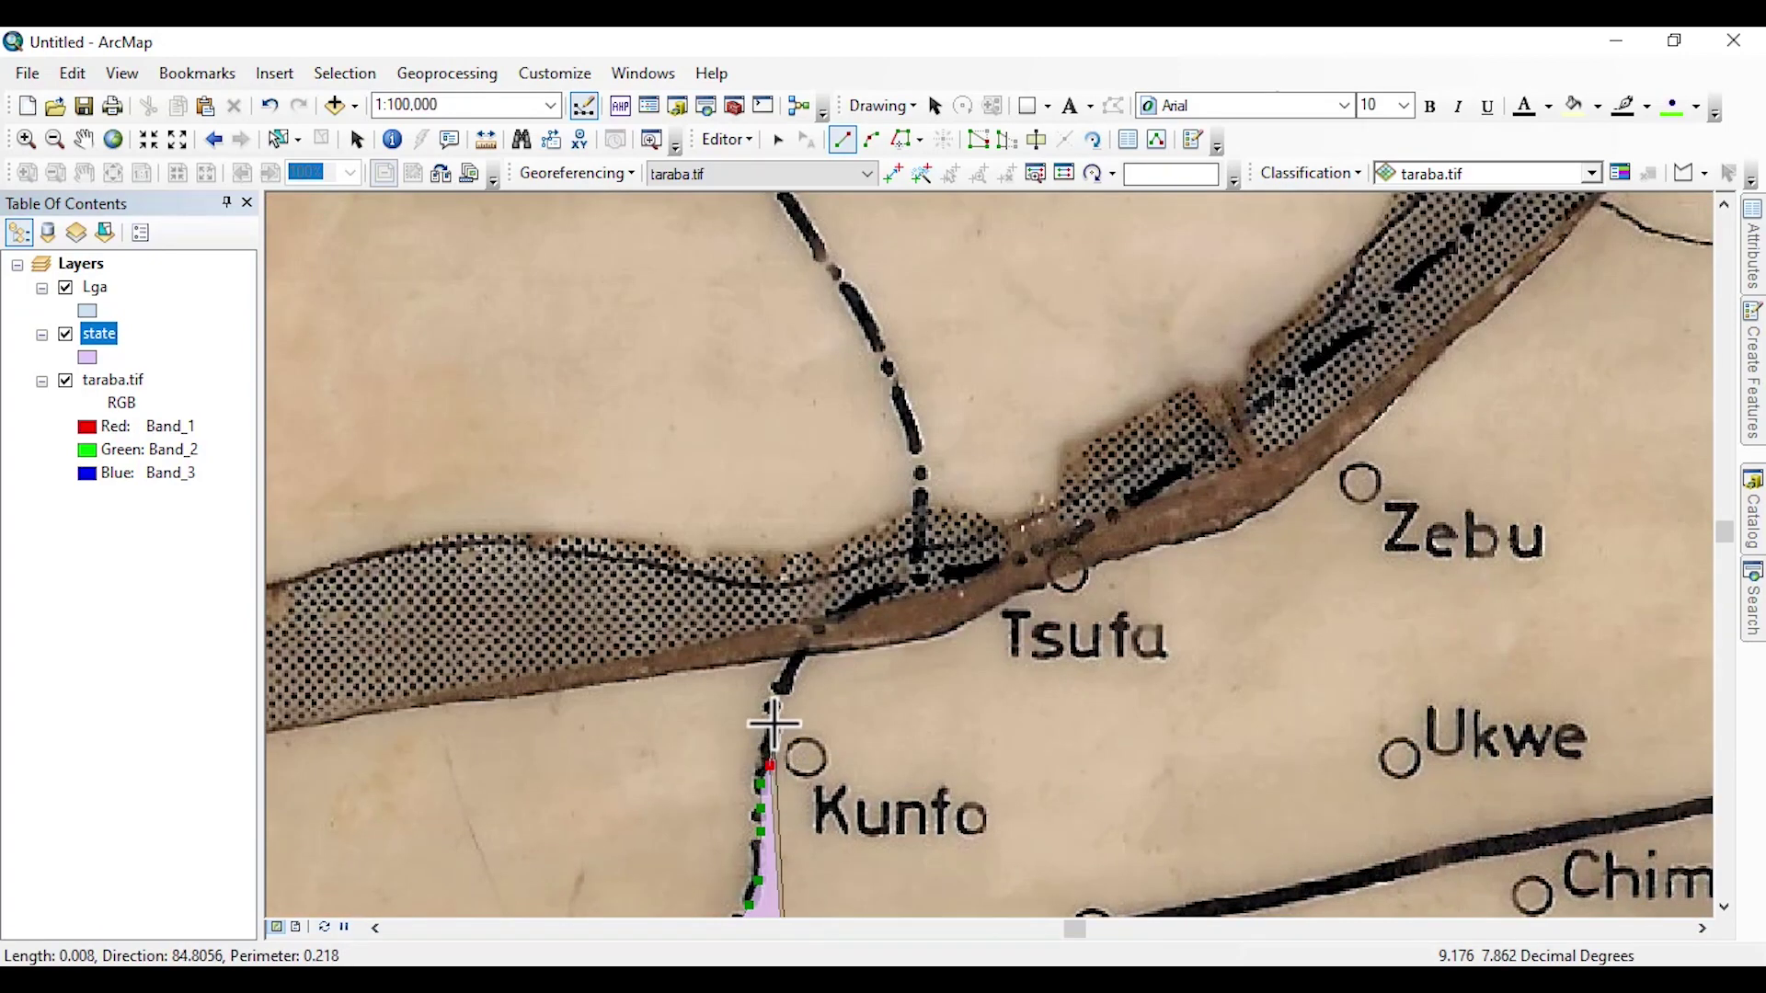
left_click(773, 723)
left_click(779, 687)
left_click(799, 652)
left_click(835, 607)
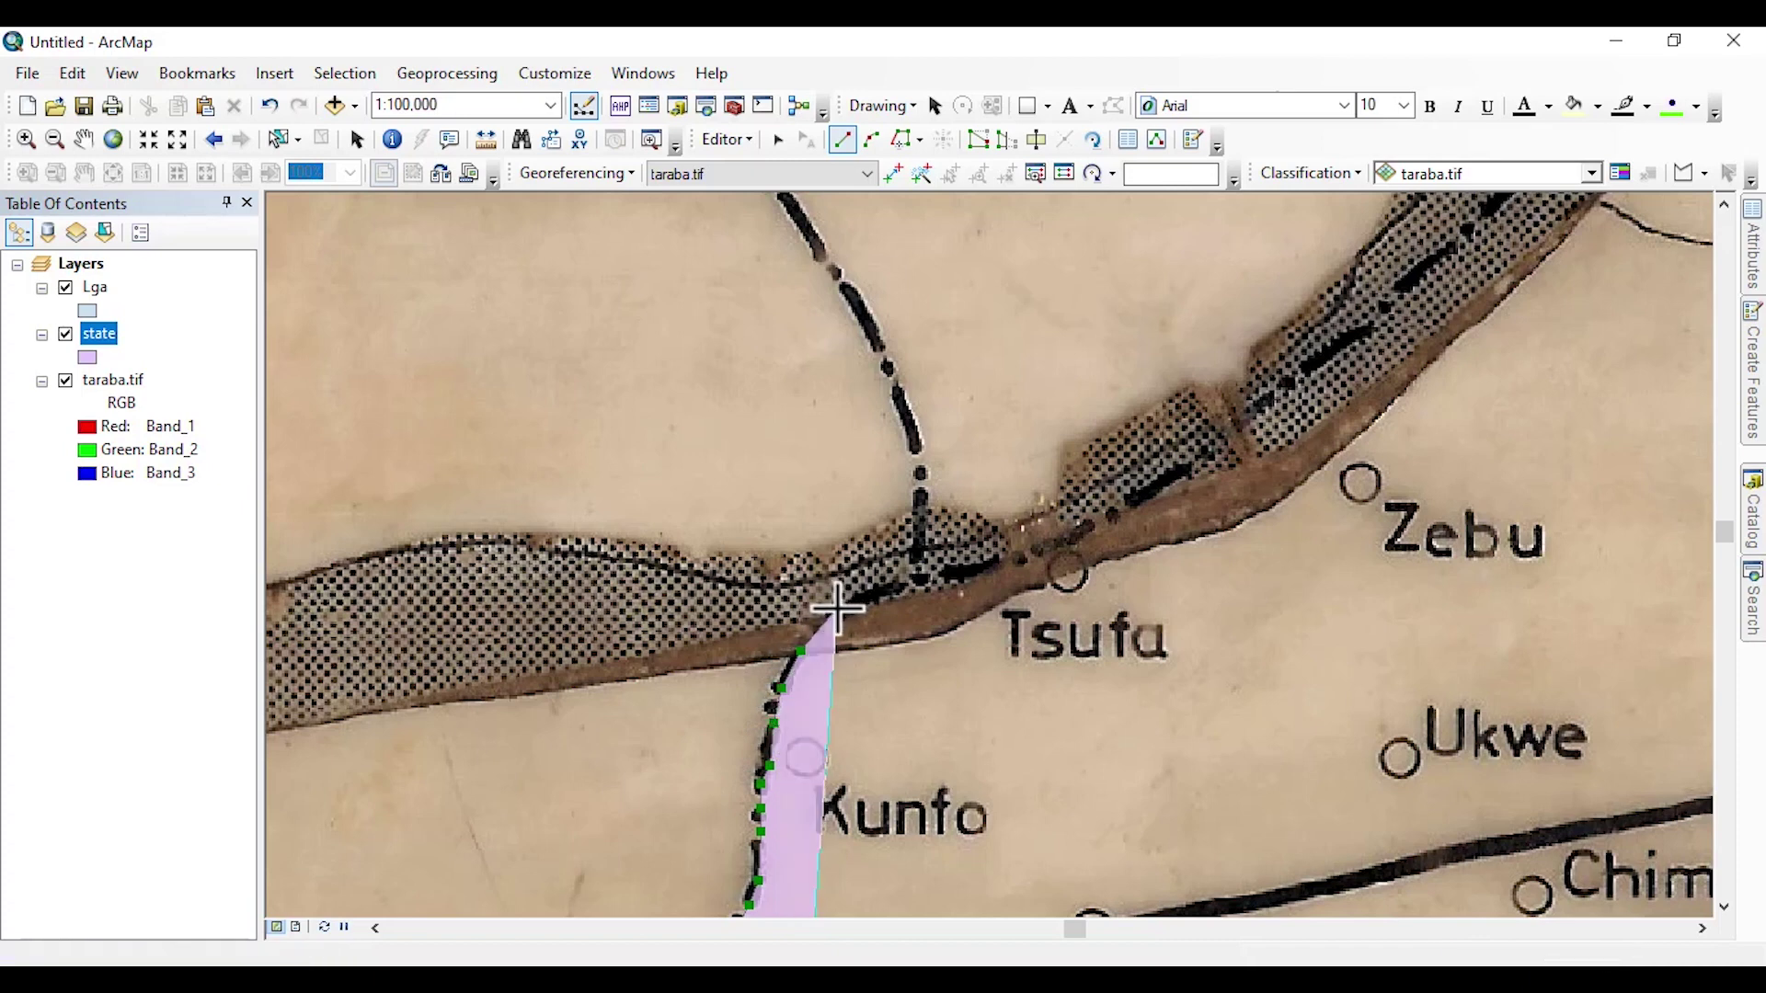
left_click(861, 598)
left_click(917, 580)
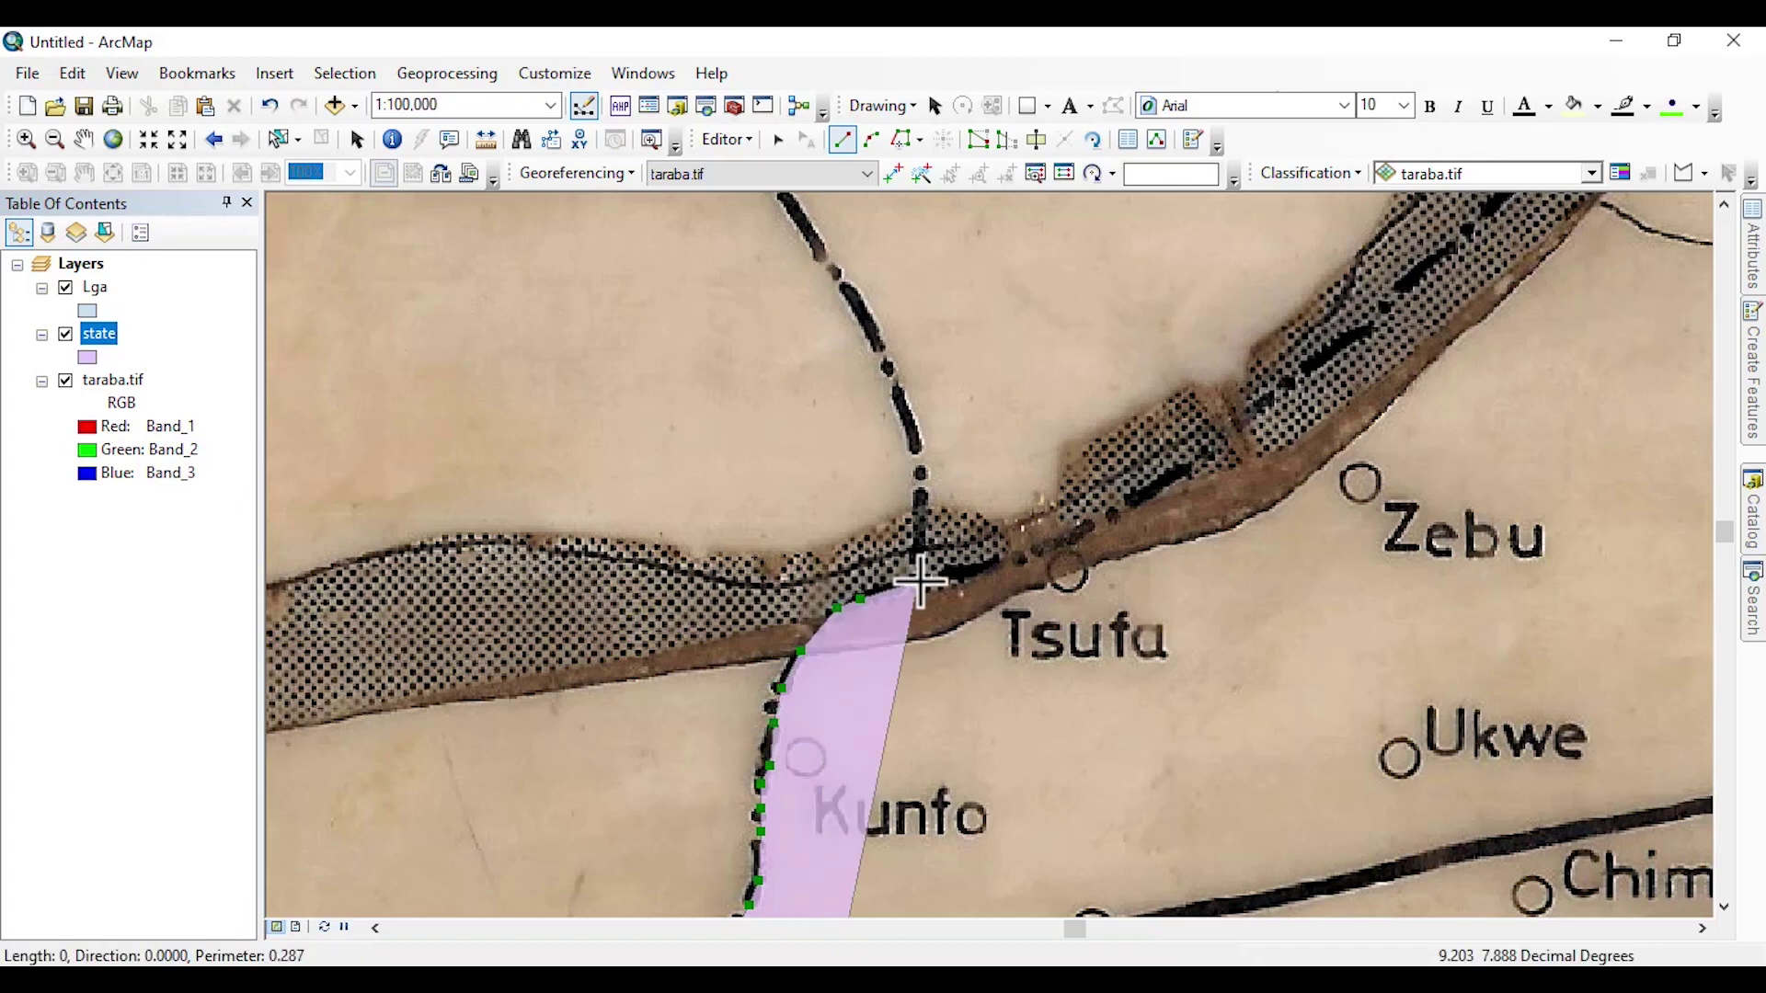
Extend the polygon northeast along the boundary inside the river, past Tsufa and Zebu
left_click(955, 573)
left_click(999, 562)
left_click(1039, 552)
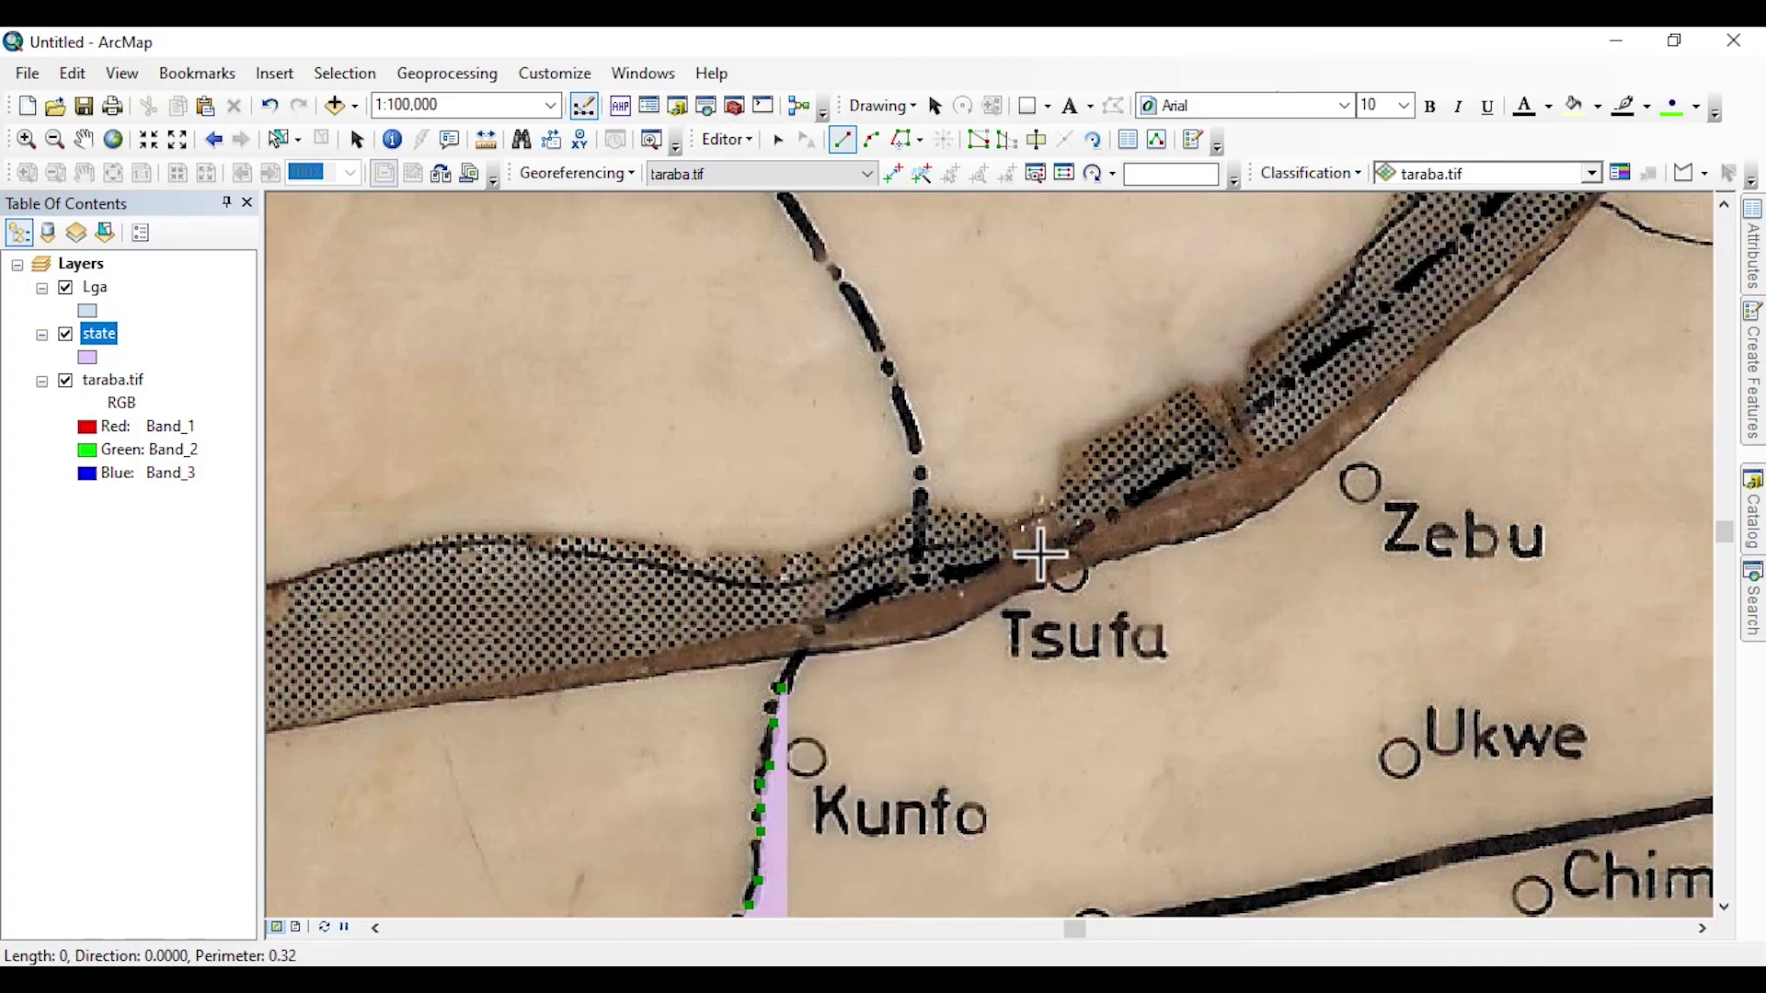
left_click(1170, 477)
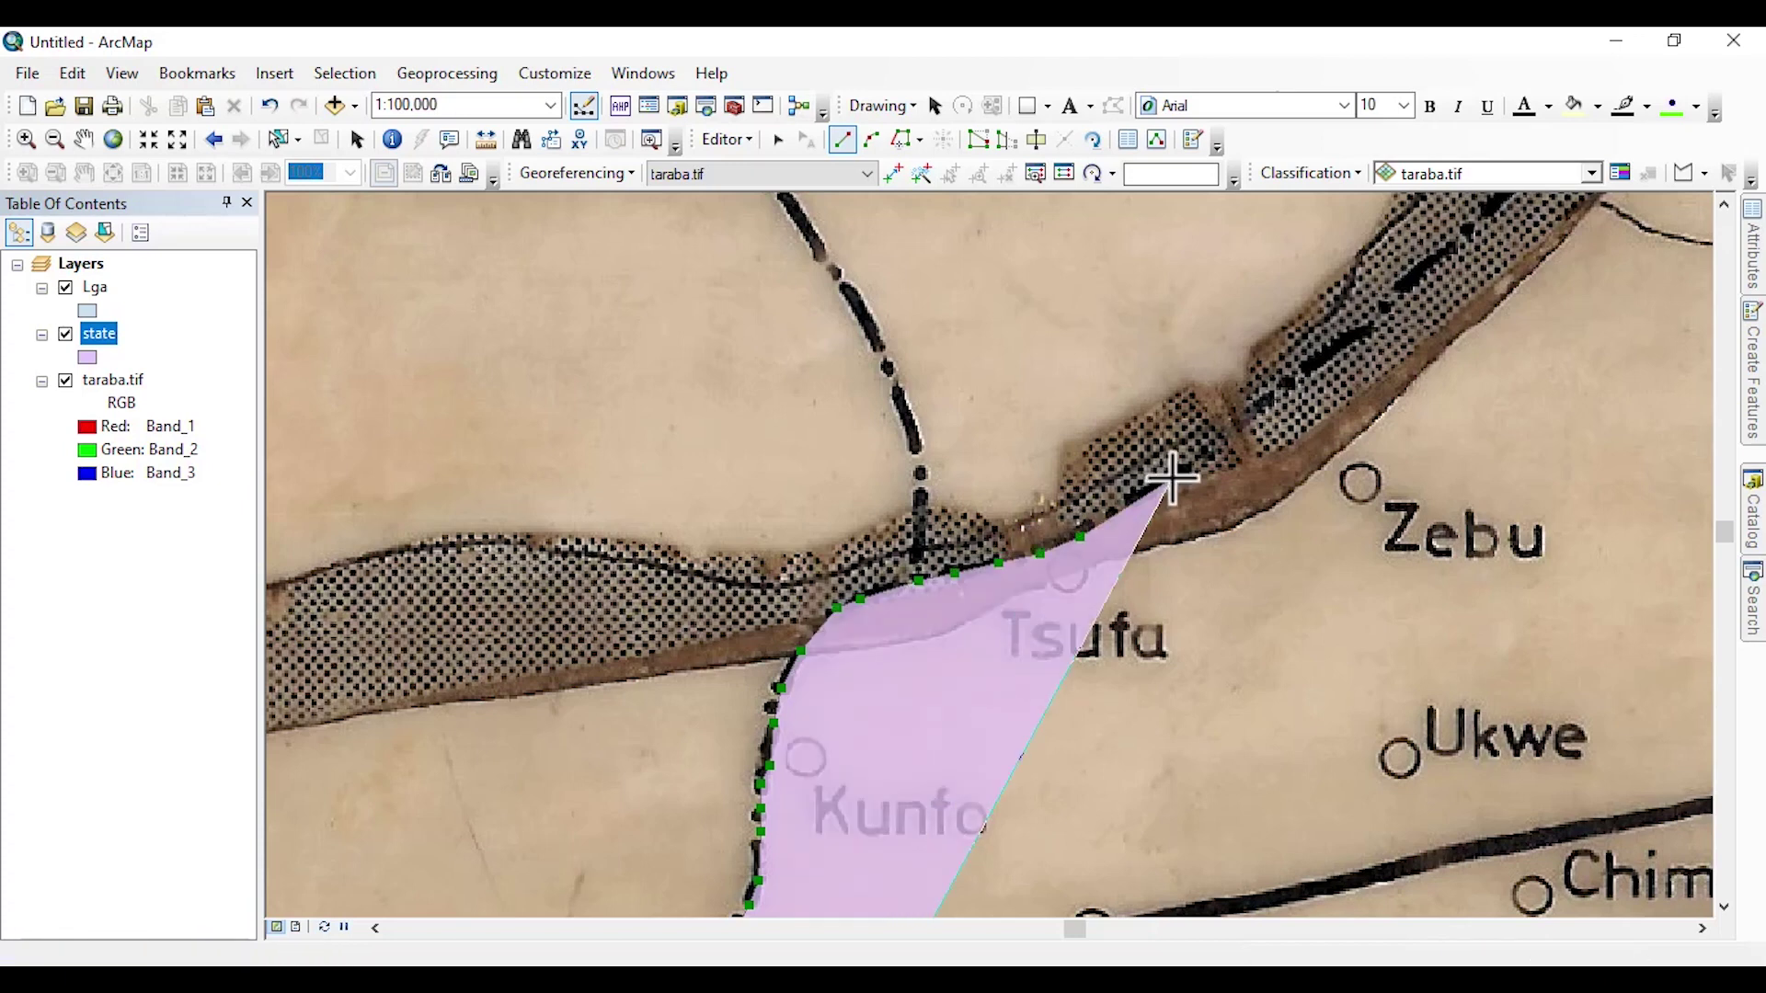
mouse_move(1170, 478)
left_mouse_down()
mouse_move(856, 690)
mouse_move(816, 686)
left_mouse_up()
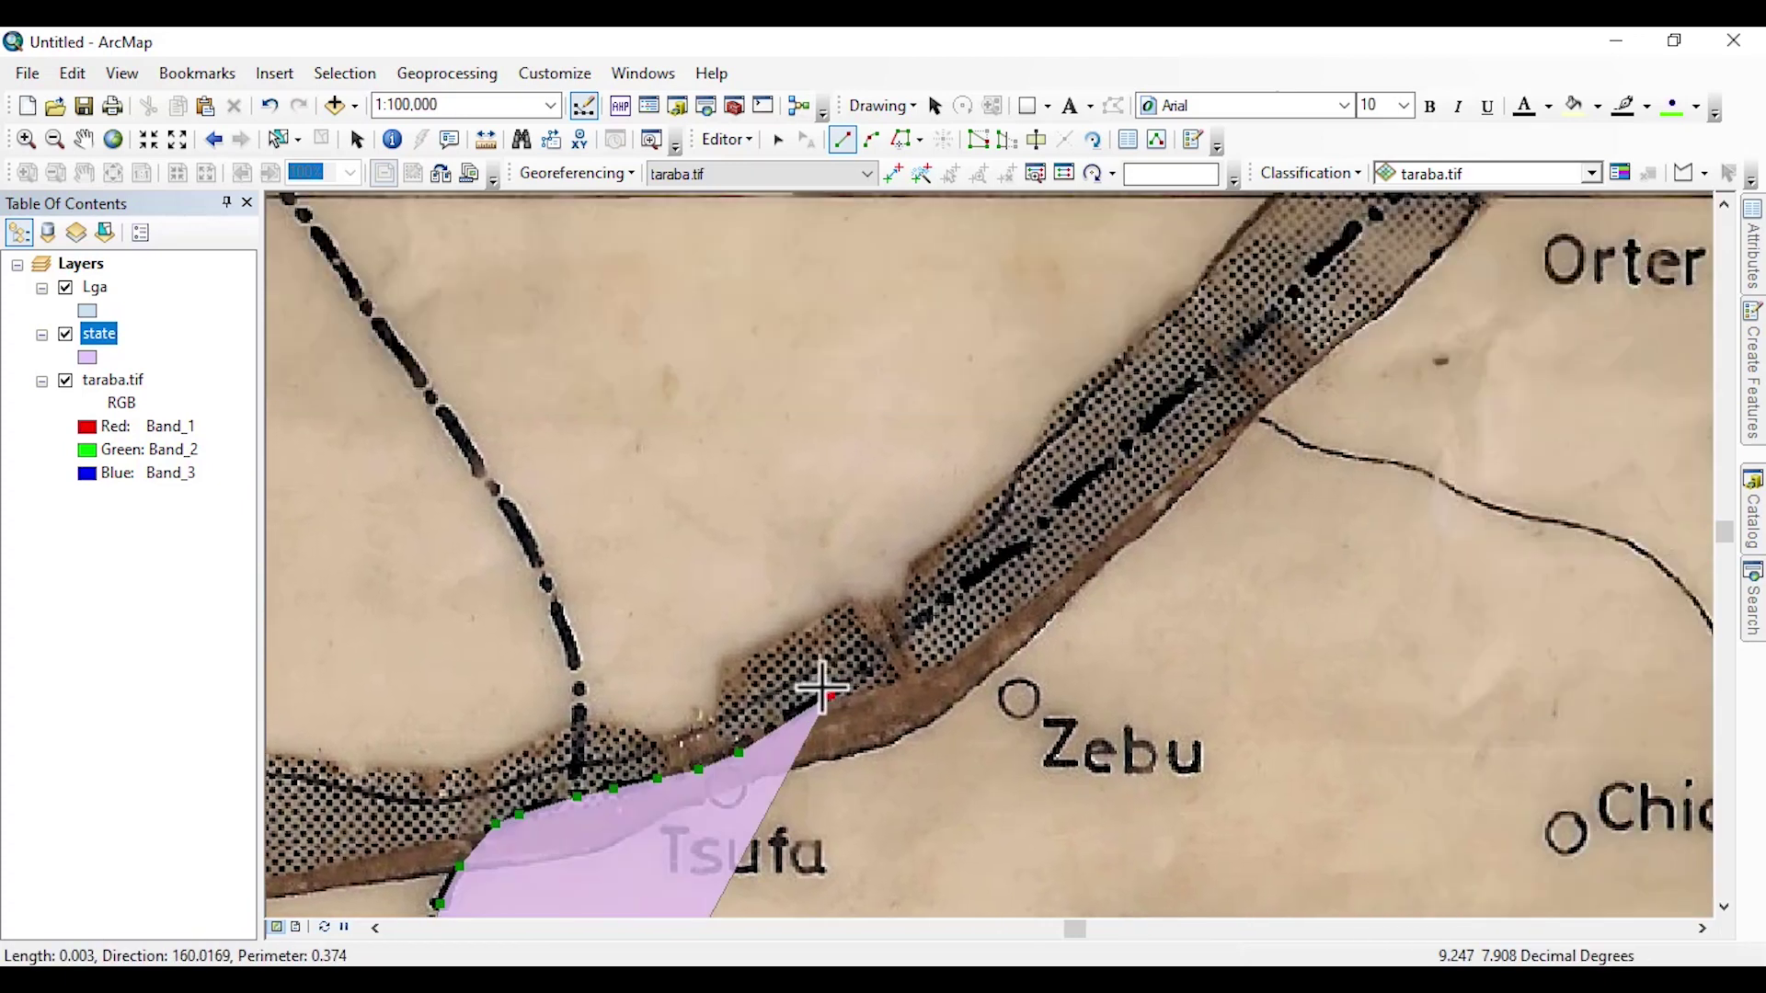
left_click(918, 620)
left_click(1003, 562)
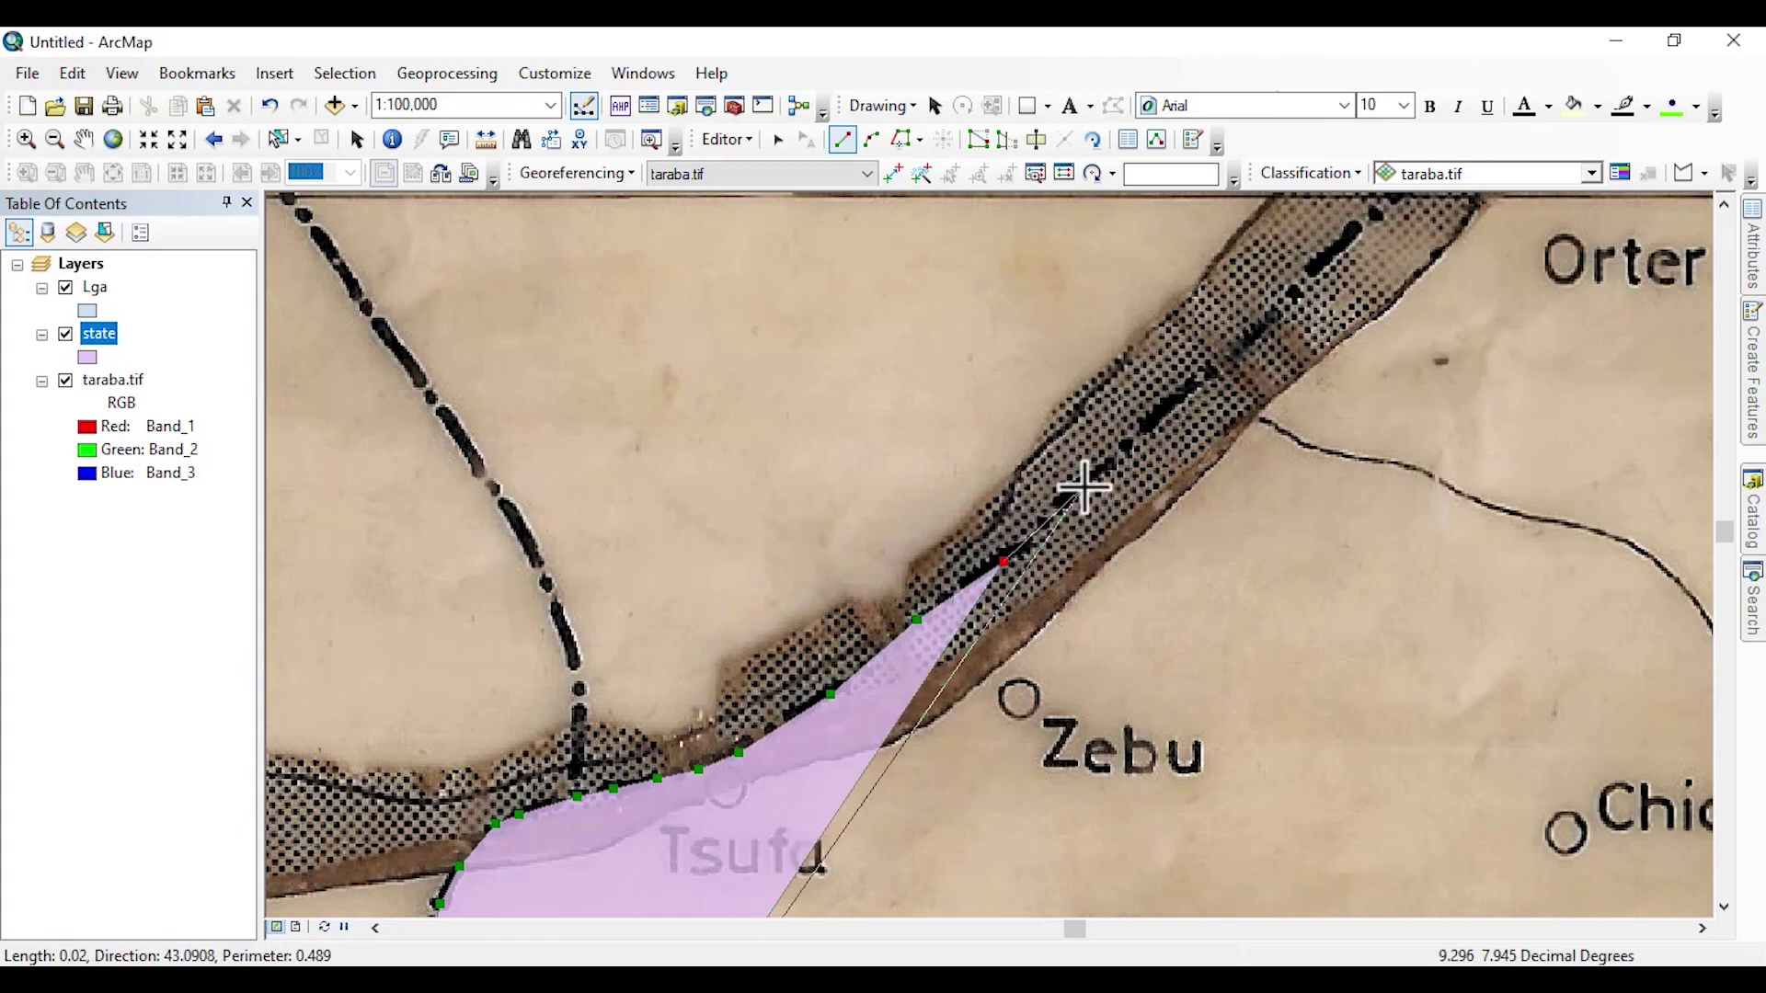
left_click(1089, 480)
left_click(1171, 407)
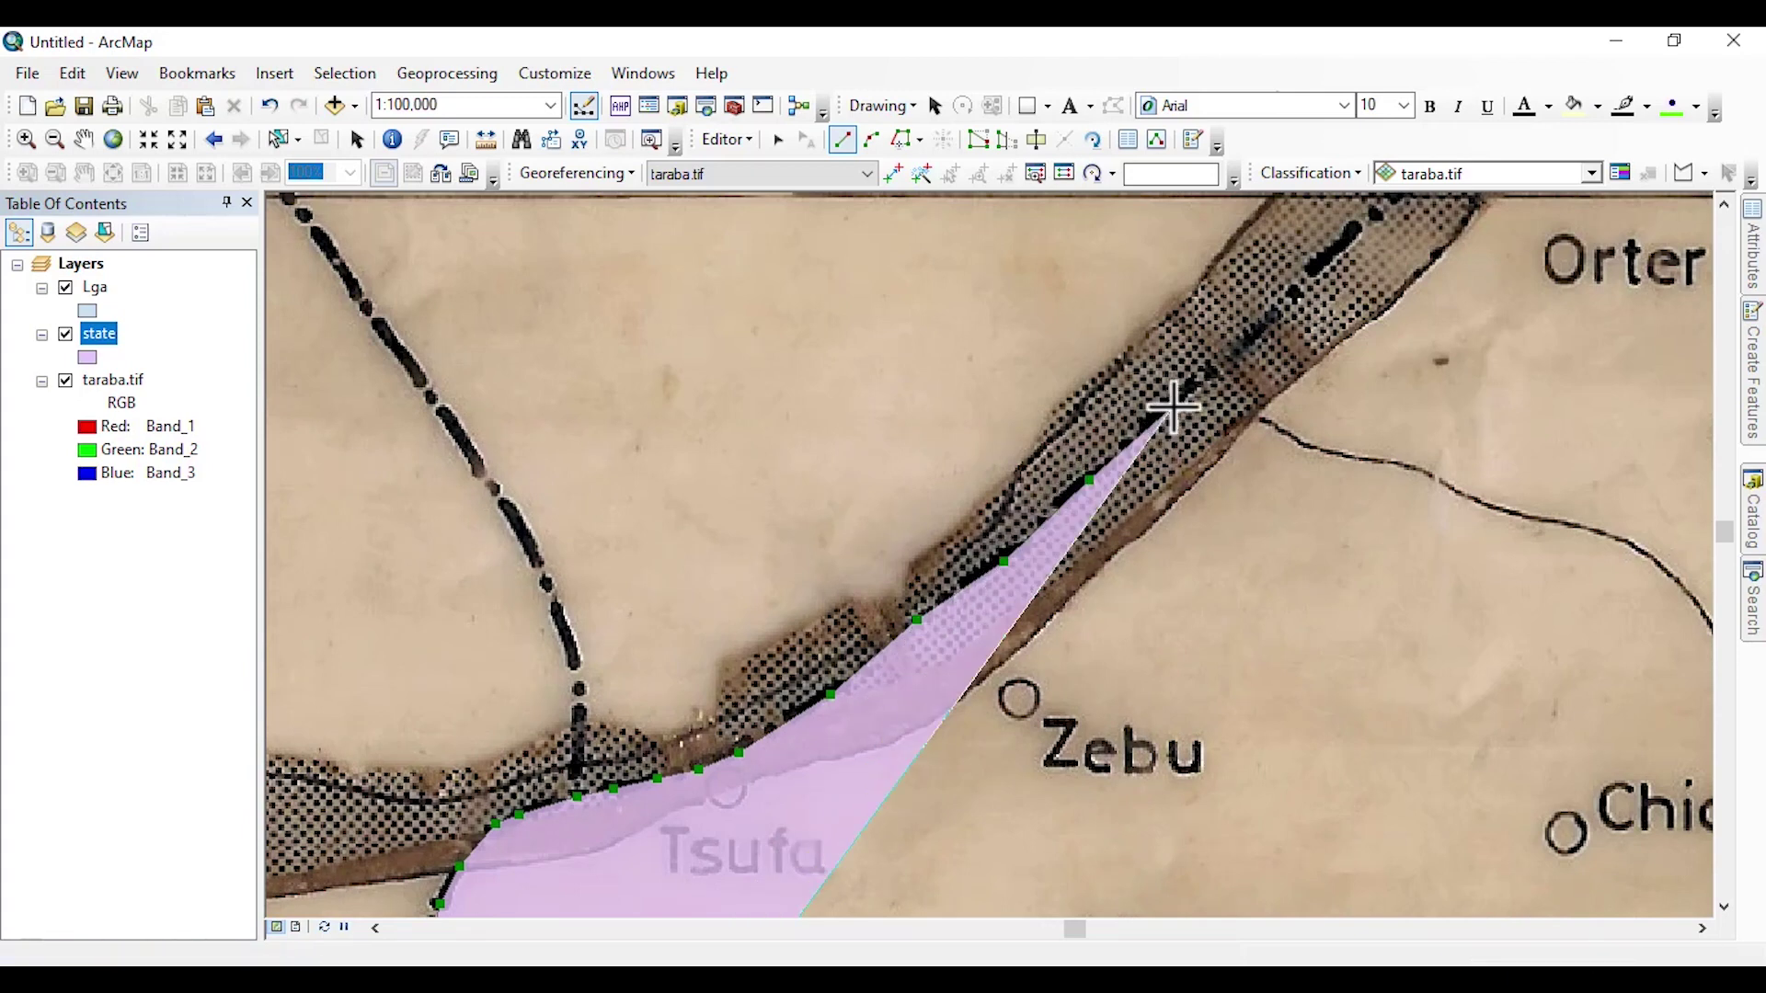
Add vertices along the mid-river boundary northeast of Zebu, crossing the latitude line beside Orter Agaku
mouse_move(1171, 407)
left_mouse_down()
mouse_move(848, 612)
mouse_move(741, 545)
mouse_move(776, 549)
left_mouse_up()
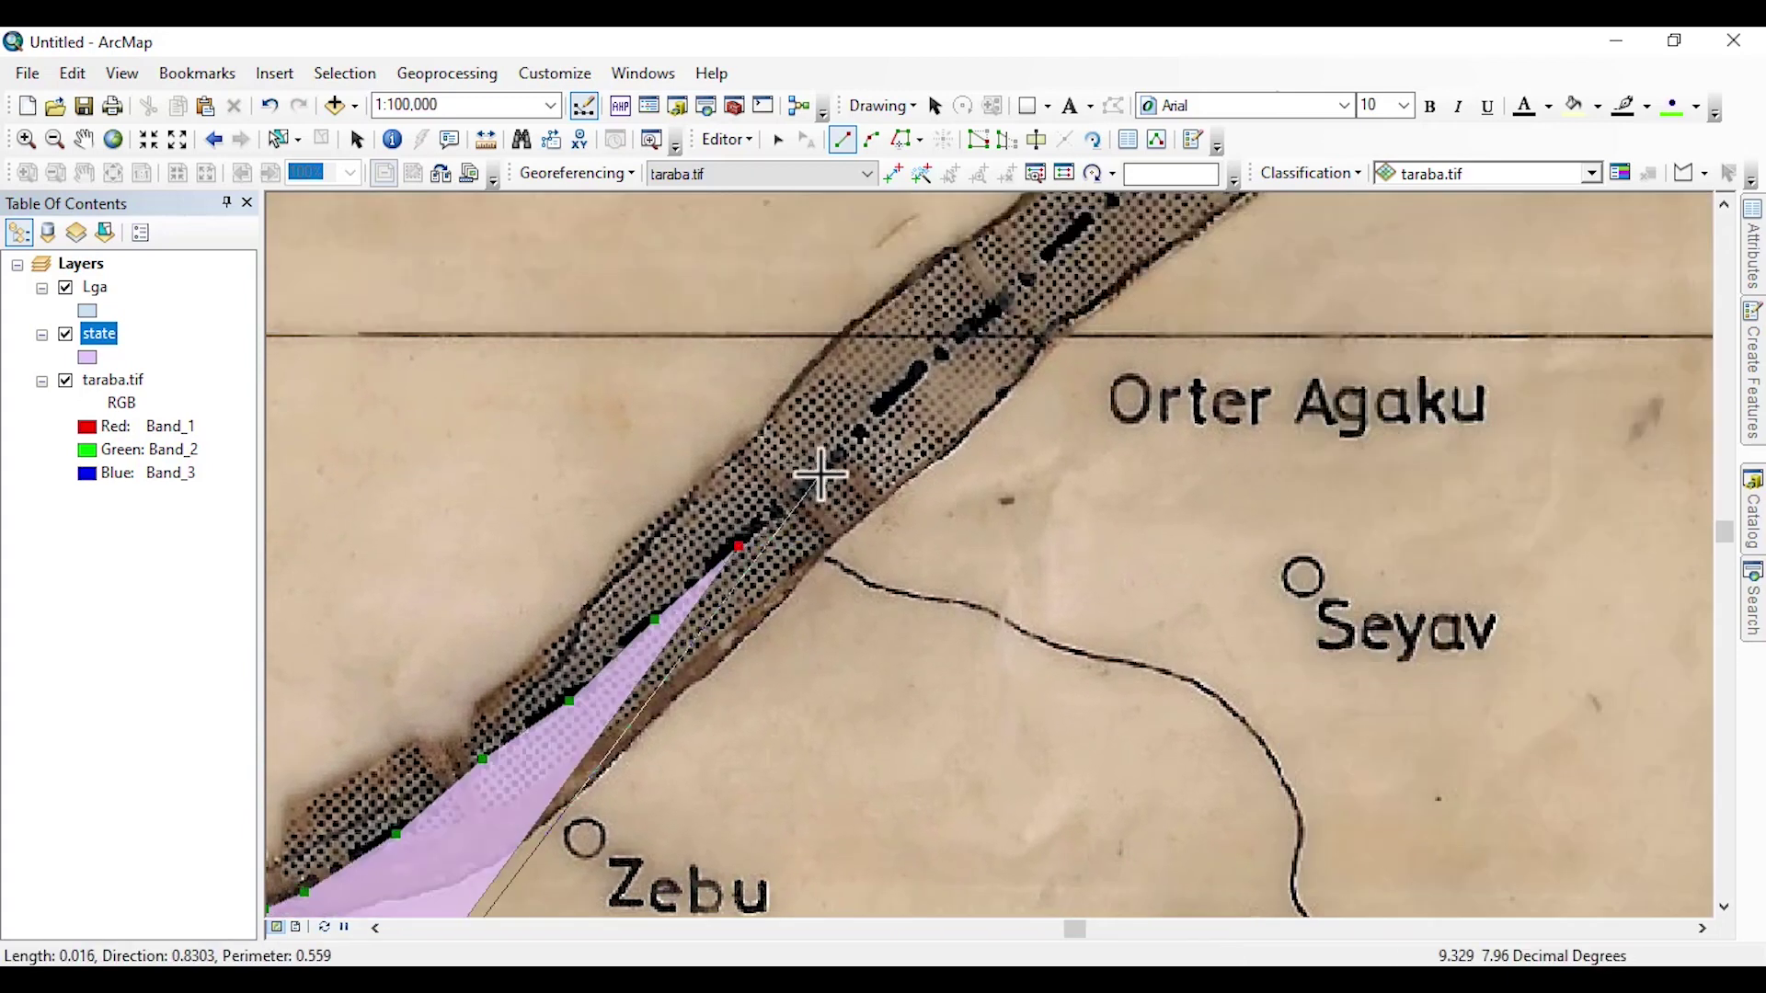
left_click(823, 474)
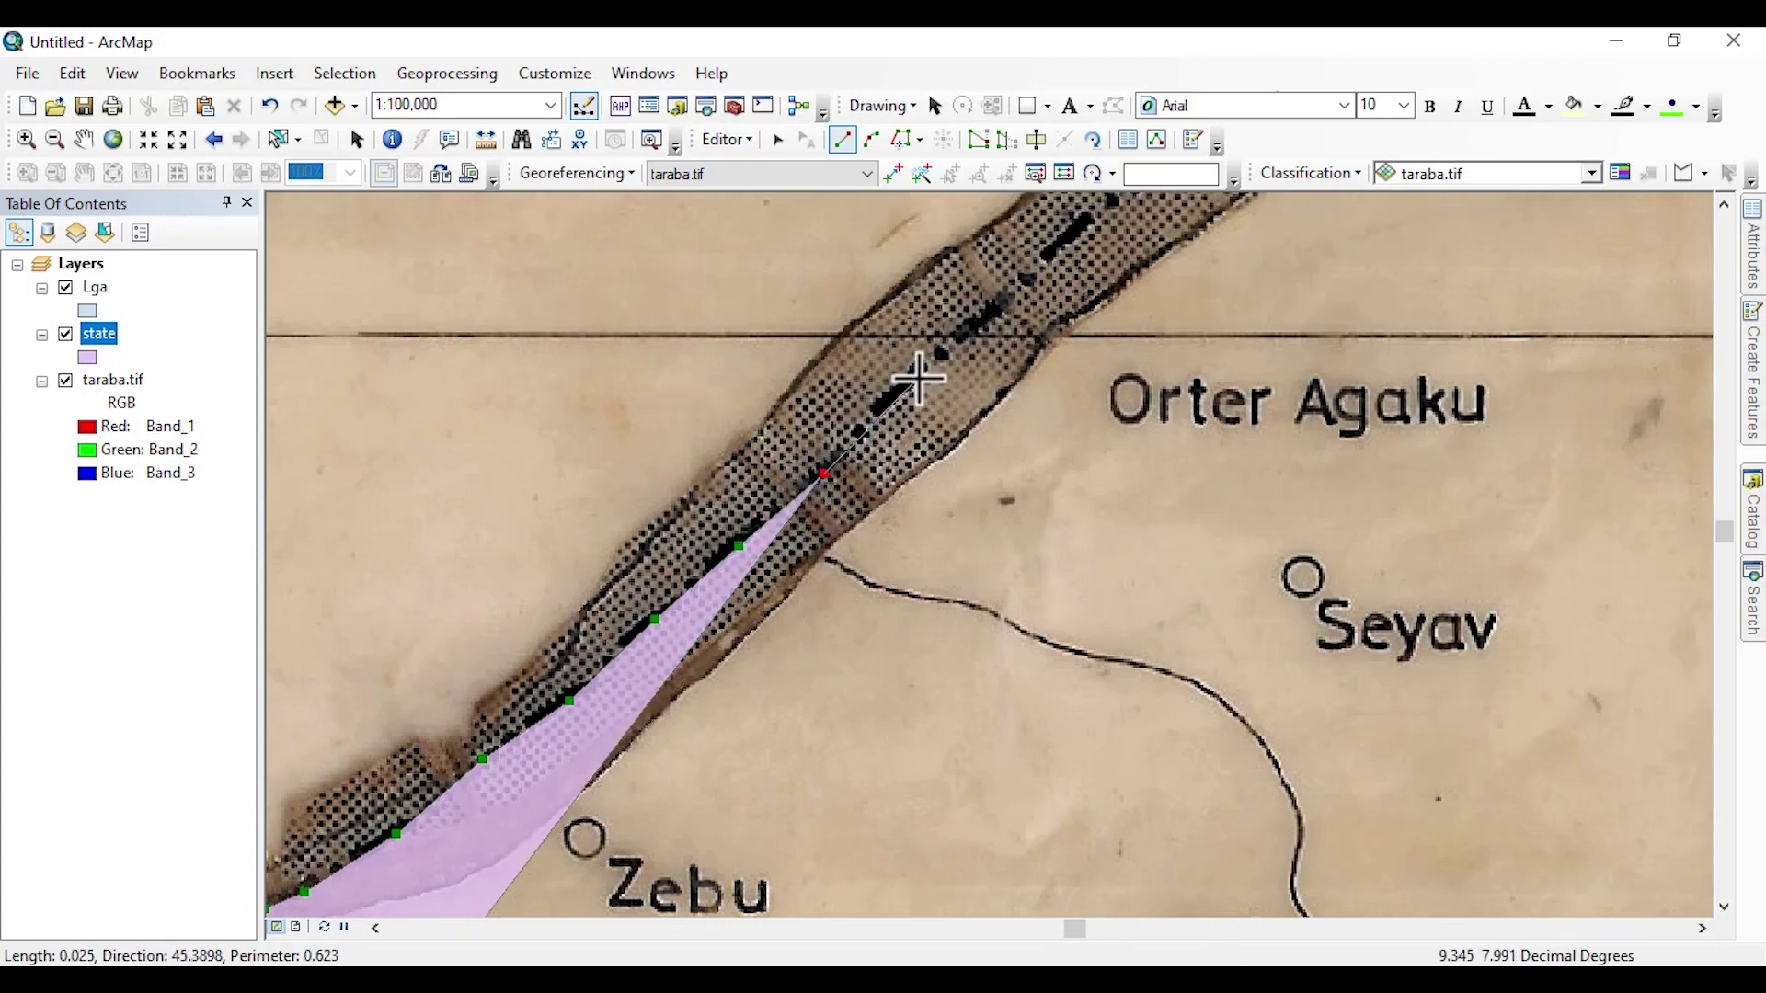
left_click(918, 377)
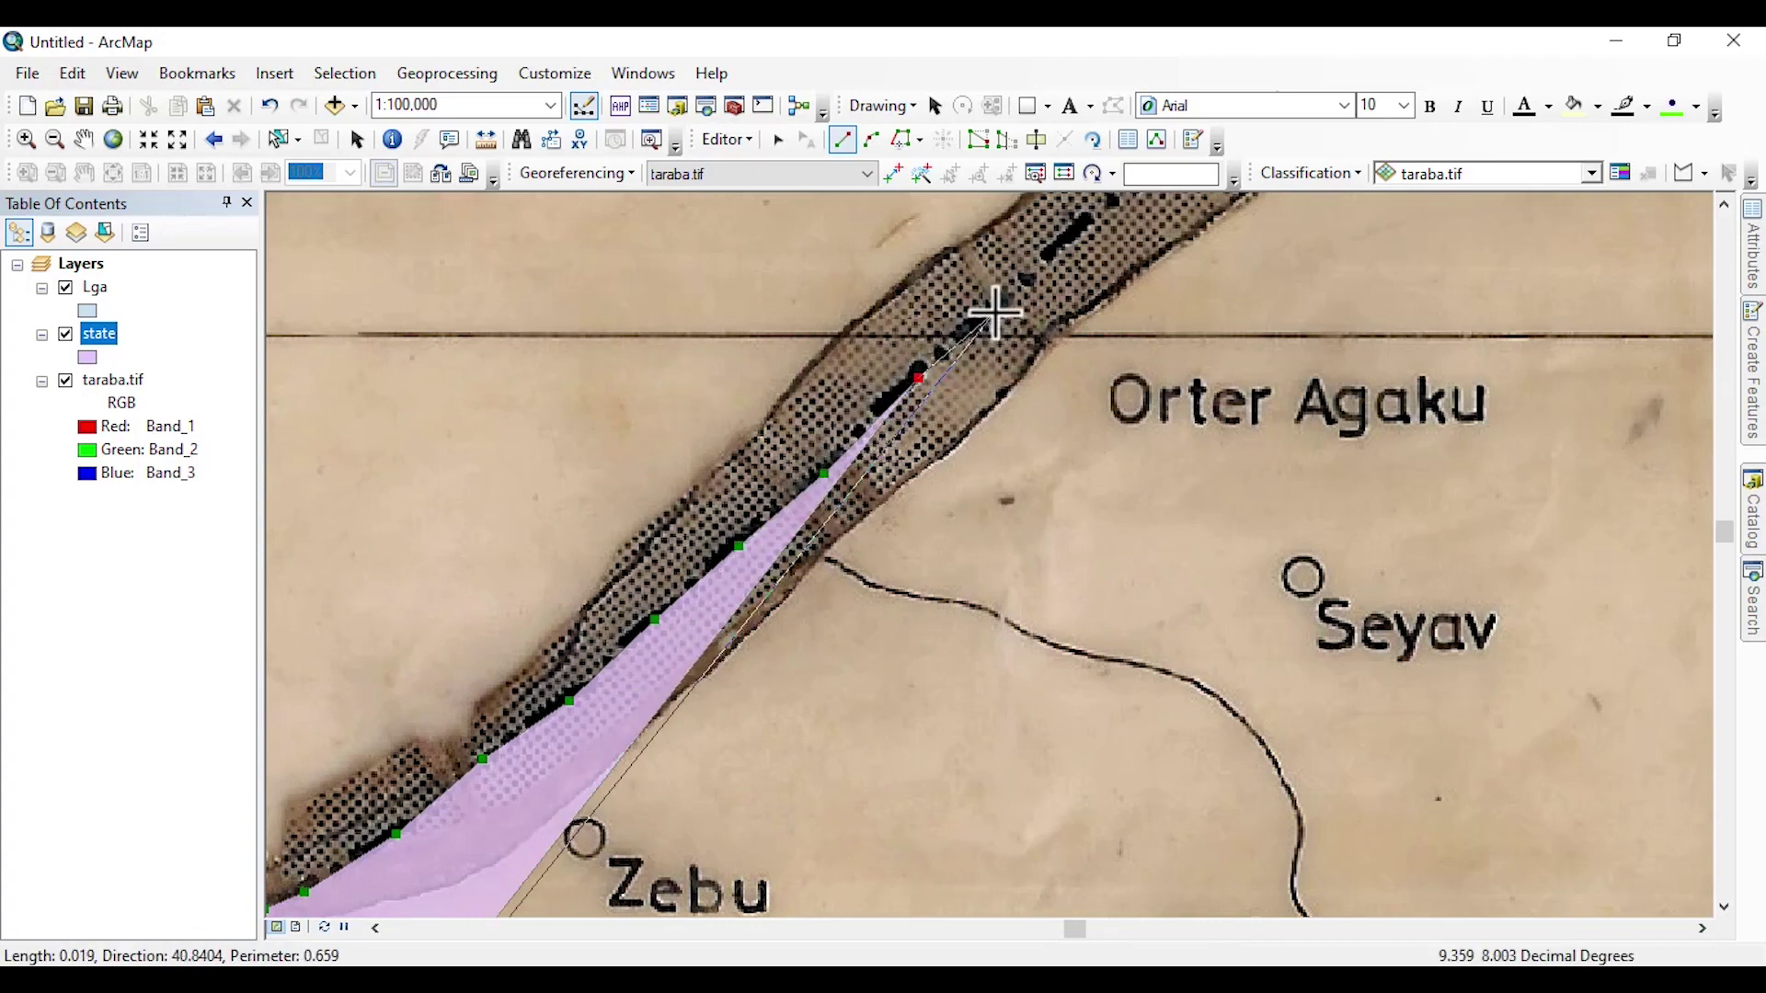
left_click(995, 313)
left_click(1090, 224)
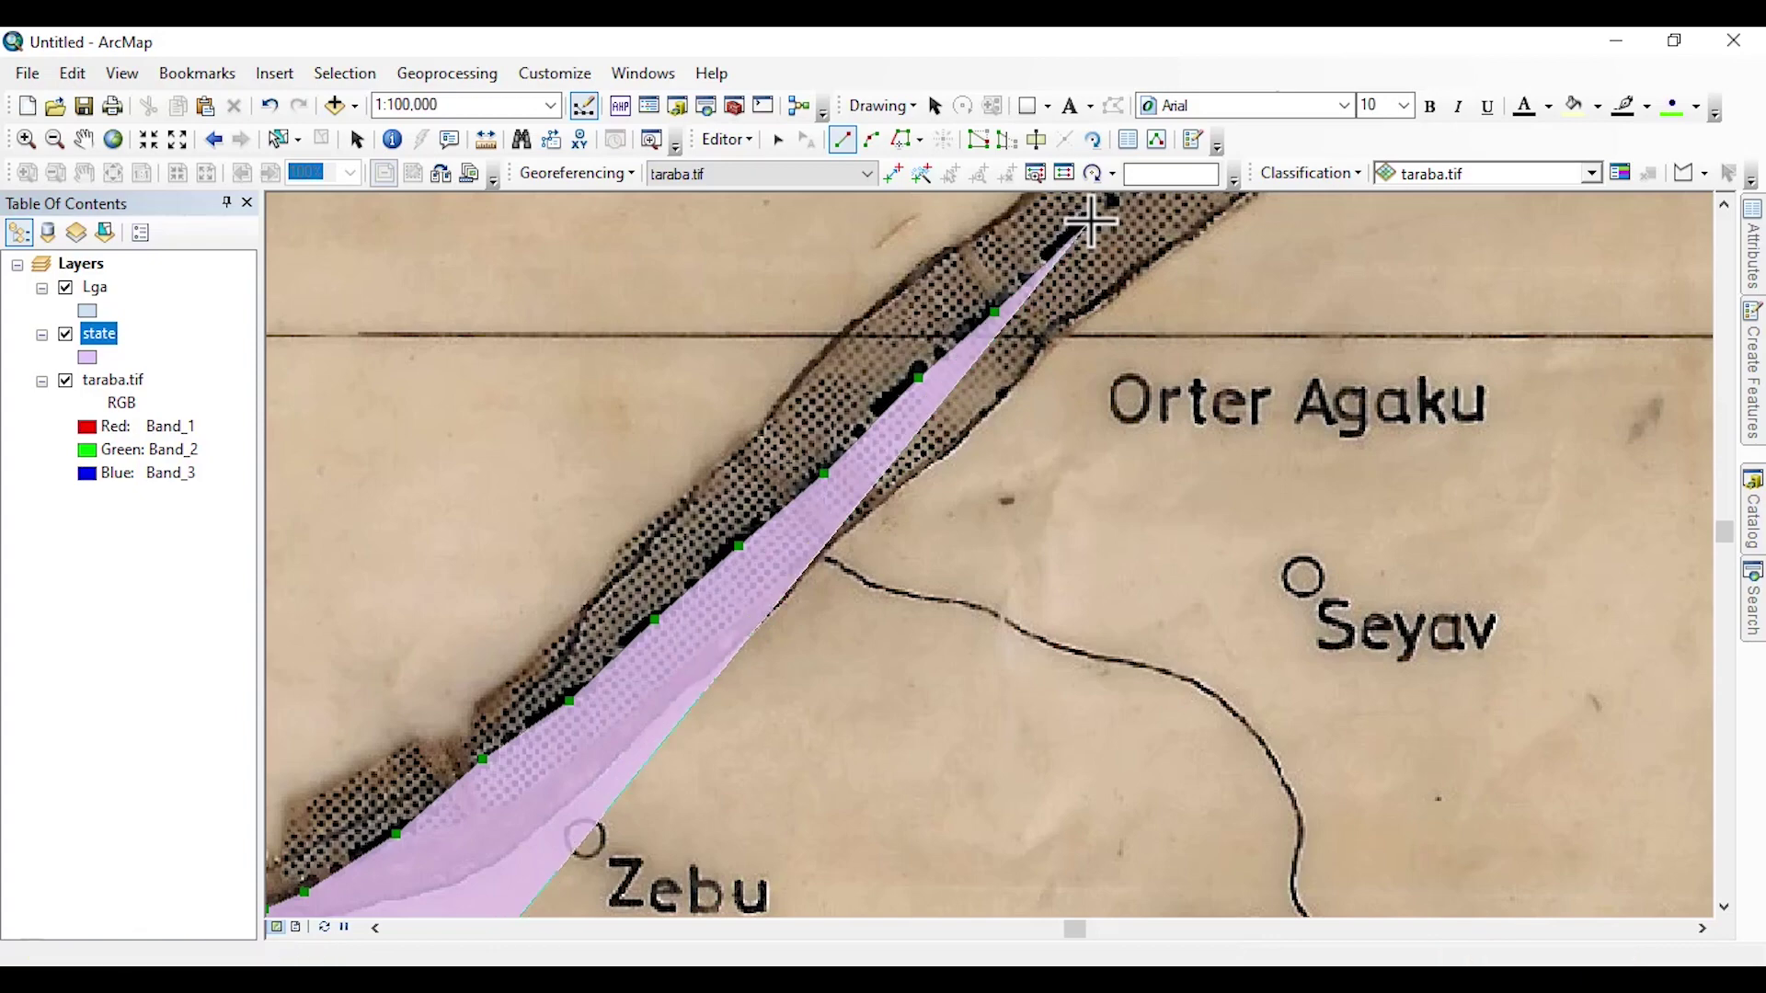
Trace the northwestern state boundary past Bangolela and up to the Bauchi border near Gershi
left_click_drag(1090, 224, 926, 500)
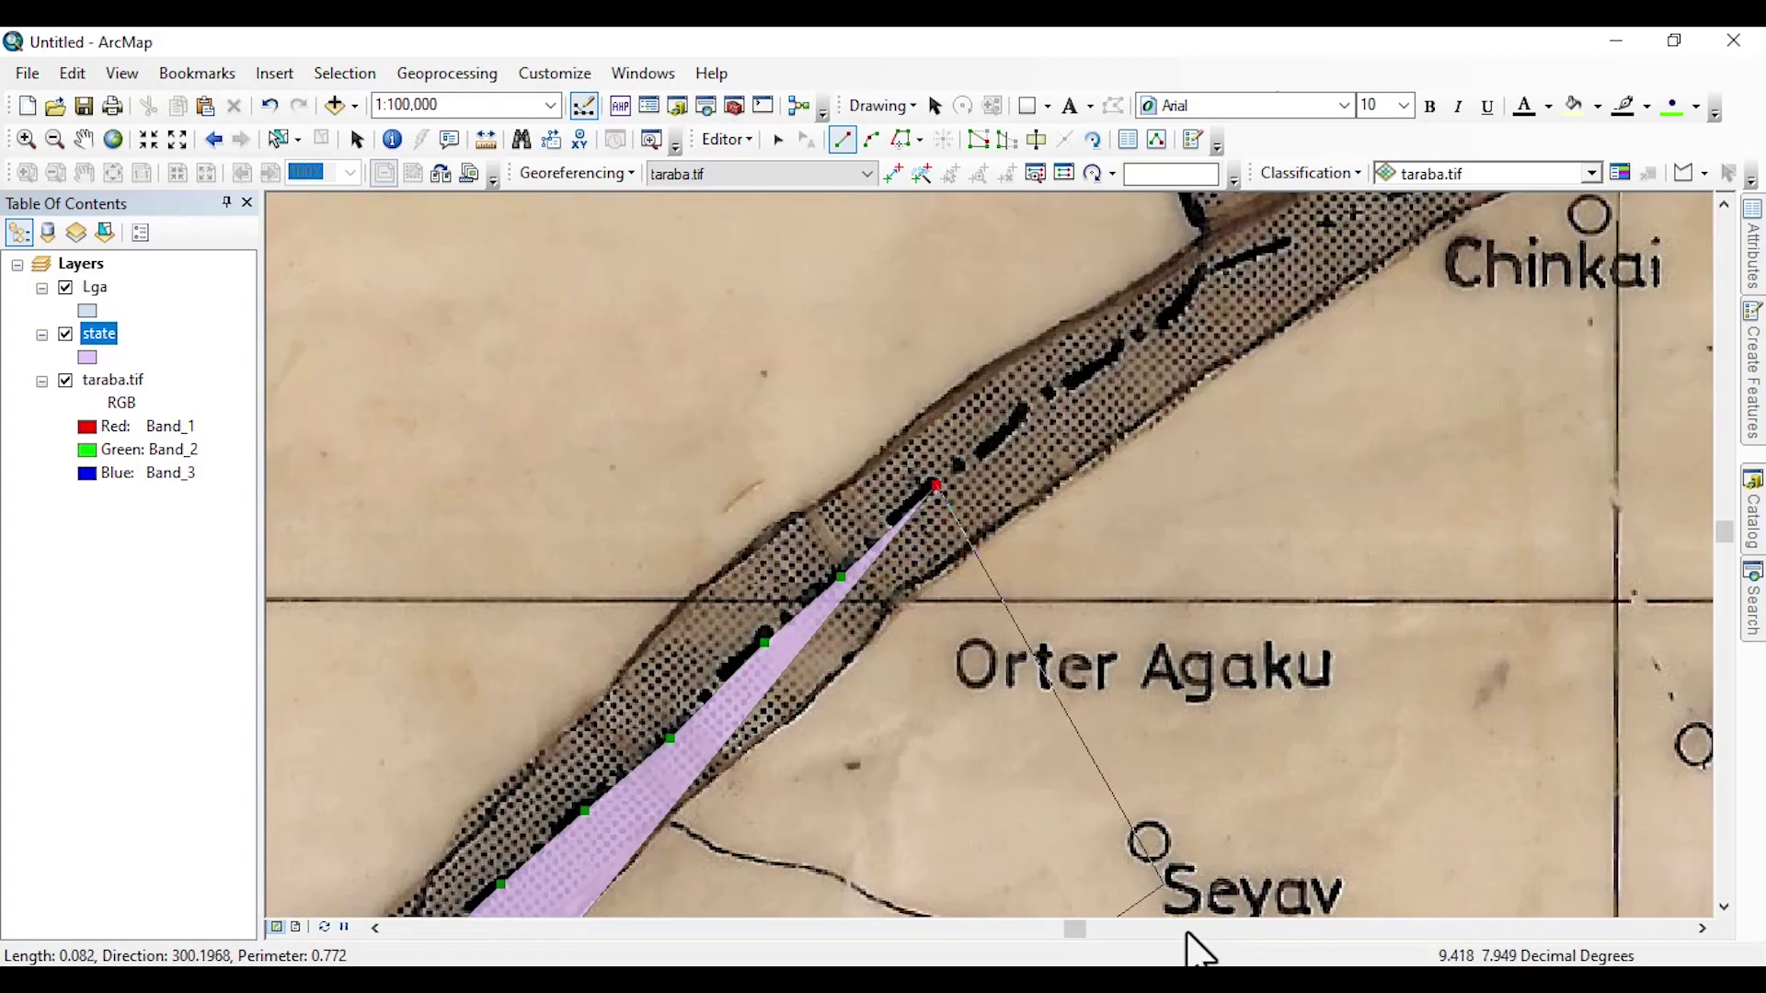
scroll(985, 381, "up", 3)
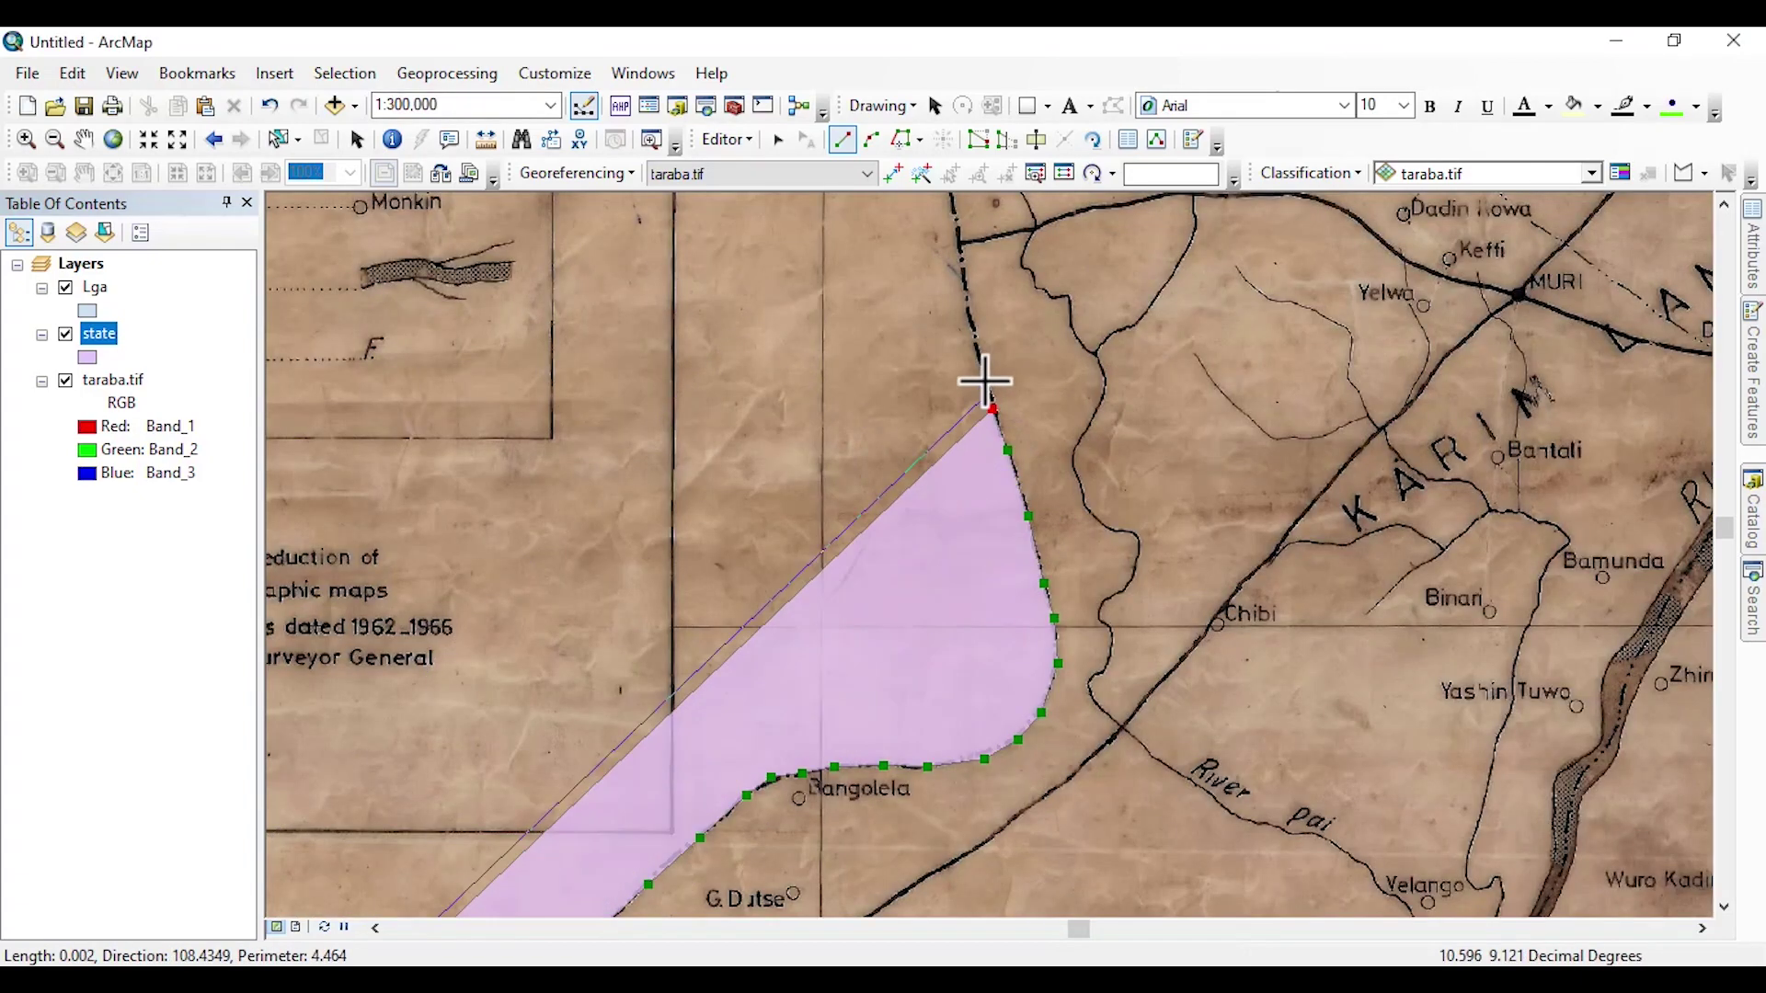
mouse_move(985, 381)
left_mouse_down()
mouse_move(994, 709)
mouse_move(1018, 448)
mouse_move(1032, 583)
left_mouse_up()
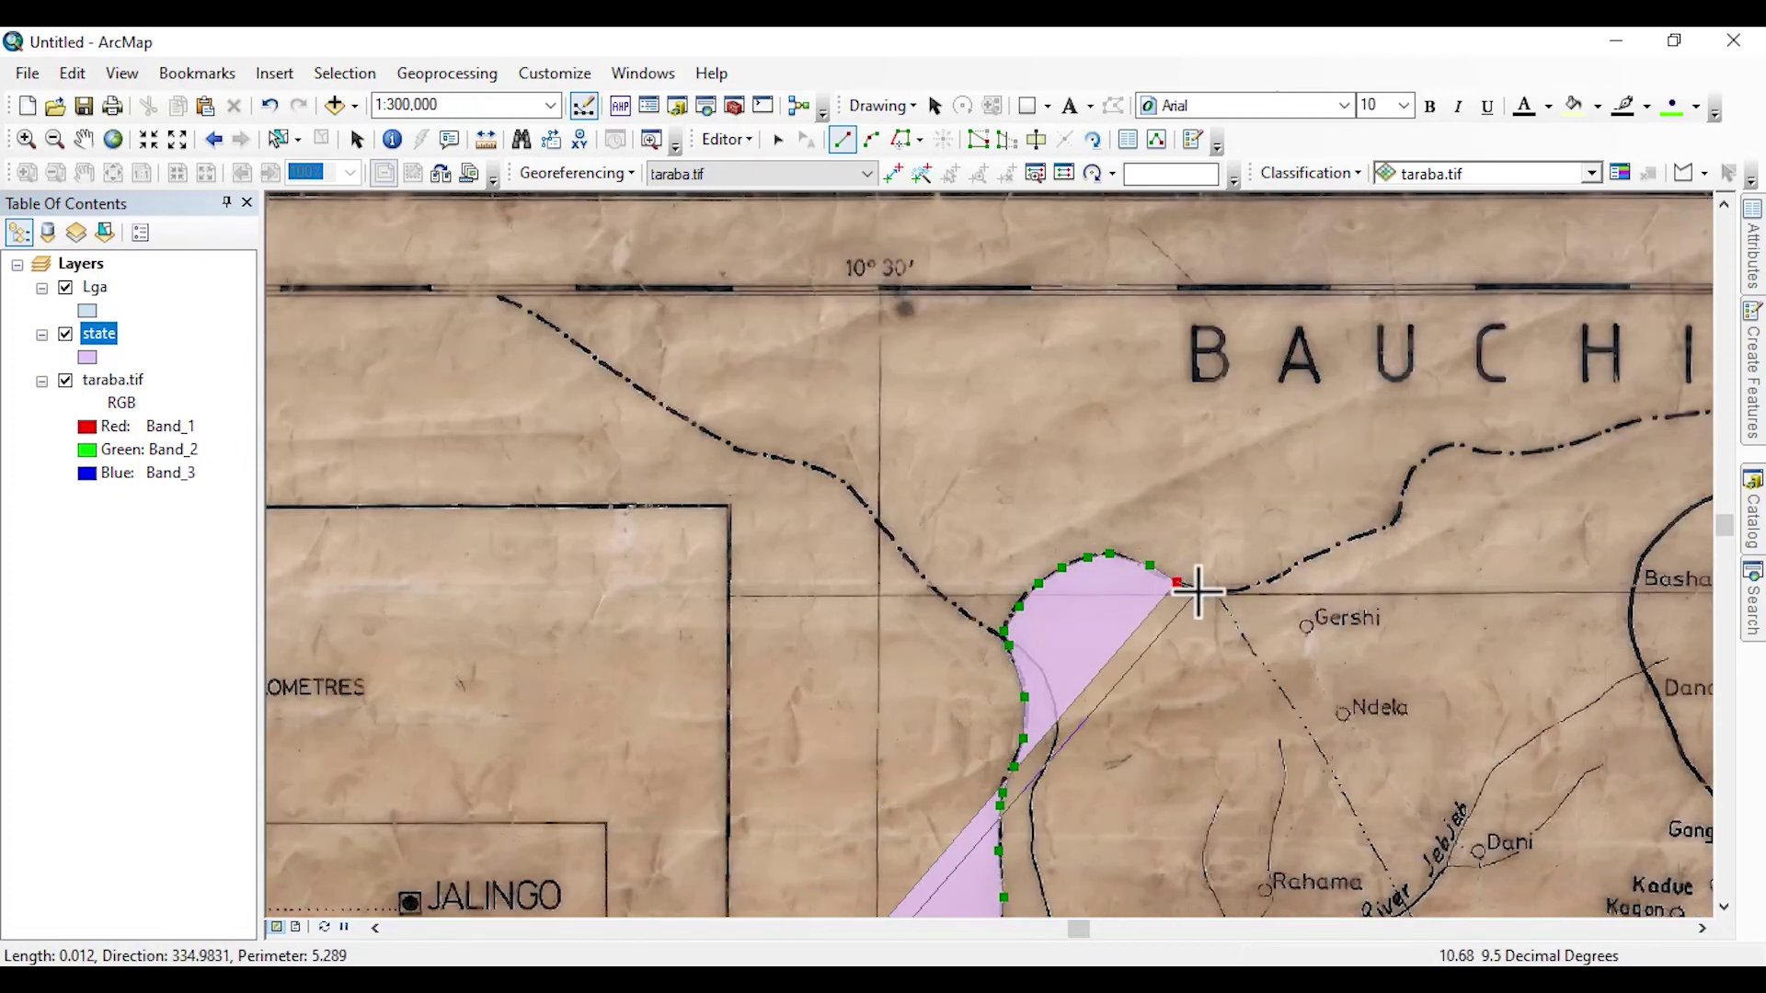
Continue the polygon from the Bauchi border around the state's eastern side to the southern boundary near Ndum Yaji
mouse_move(1407, 478)
left_mouse_down()
mouse_move(432, 607)
mouse_move(631, 560)
mouse_move(899, 631)
mouse_move(1162, 643)
mouse_move(1466, 623)
mouse_move(1096, 422)
mouse_move(1182, 493)
mouse_move(1115, 331)
mouse_move(1117, 377)
mouse_move(1034, 280)
mouse_move(1057, 446)
mouse_move(1222, 552)
mouse_move(1051, 457)
mouse_move(1067, 405)
mouse_move(1182, 387)
mouse_move(1123, 543)
mouse_move(1255, 457)
mouse_move(1237, 630)
mouse_move(1434, 343)
mouse_move(1293, 493)
mouse_move(1490, 273)
mouse_move(1313, 488)
mouse_move(1356, 398)
mouse_move(919, 383)
mouse_move(1141, 520)
mouse_move(1190, 611)
mouse_move(1333, 481)
mouse_move(1033, 285)
mouse_move(1265, 540)
mouse_move(1293, 395)
mouse_move(1222, 433)
mouse_move(1084, 367)
mouse_move(1173, 539)
mouse_move(1167, 406)
mouse_move(1178, 560)
mouse_move(1454, 334)
mouse_move(1365, 417)
mouse_move(1175, 477)
mouse_move(1017, 591)
mouse_move(1187, 610)
mouse_move(1322, 458)
mouse_move(1245, 650)
mouse_move(1288, 461)
mouse_move(836, 599)
left_mouse_up()
left_click(789, 601)
left_click(746, 455)
left_click(708, 402)
left_click_drag(646, 305, 1052, 660)
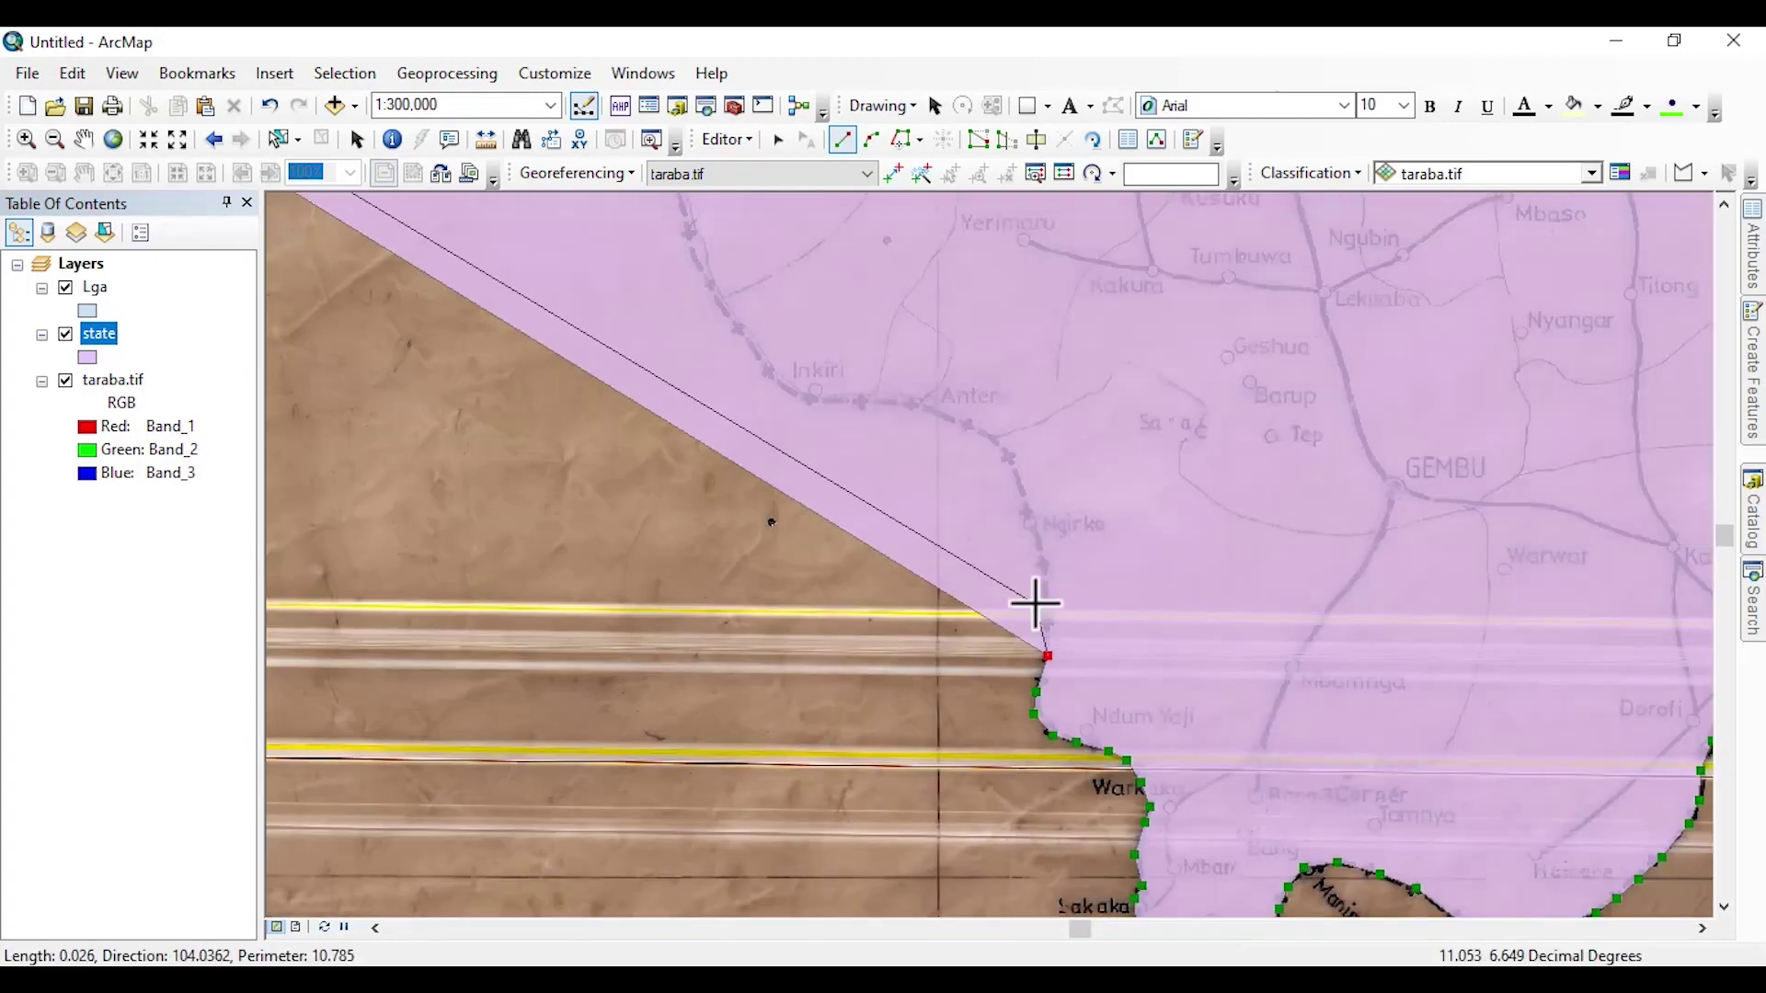
Trace the southern boundary from Ndum Yaji past Ngirko, Anter and Inkiri to the stretch northwest of Abong
left_click(1013, 461)
scroll(938, 413, "down", 1)
left_click(837, 404)
left_click(784, 345)
left_click(760, 303)
left_click_drag(747, 251, 954, 518)
left_click(838, 390)
left_click_drag(678, 295, 1199, 761)
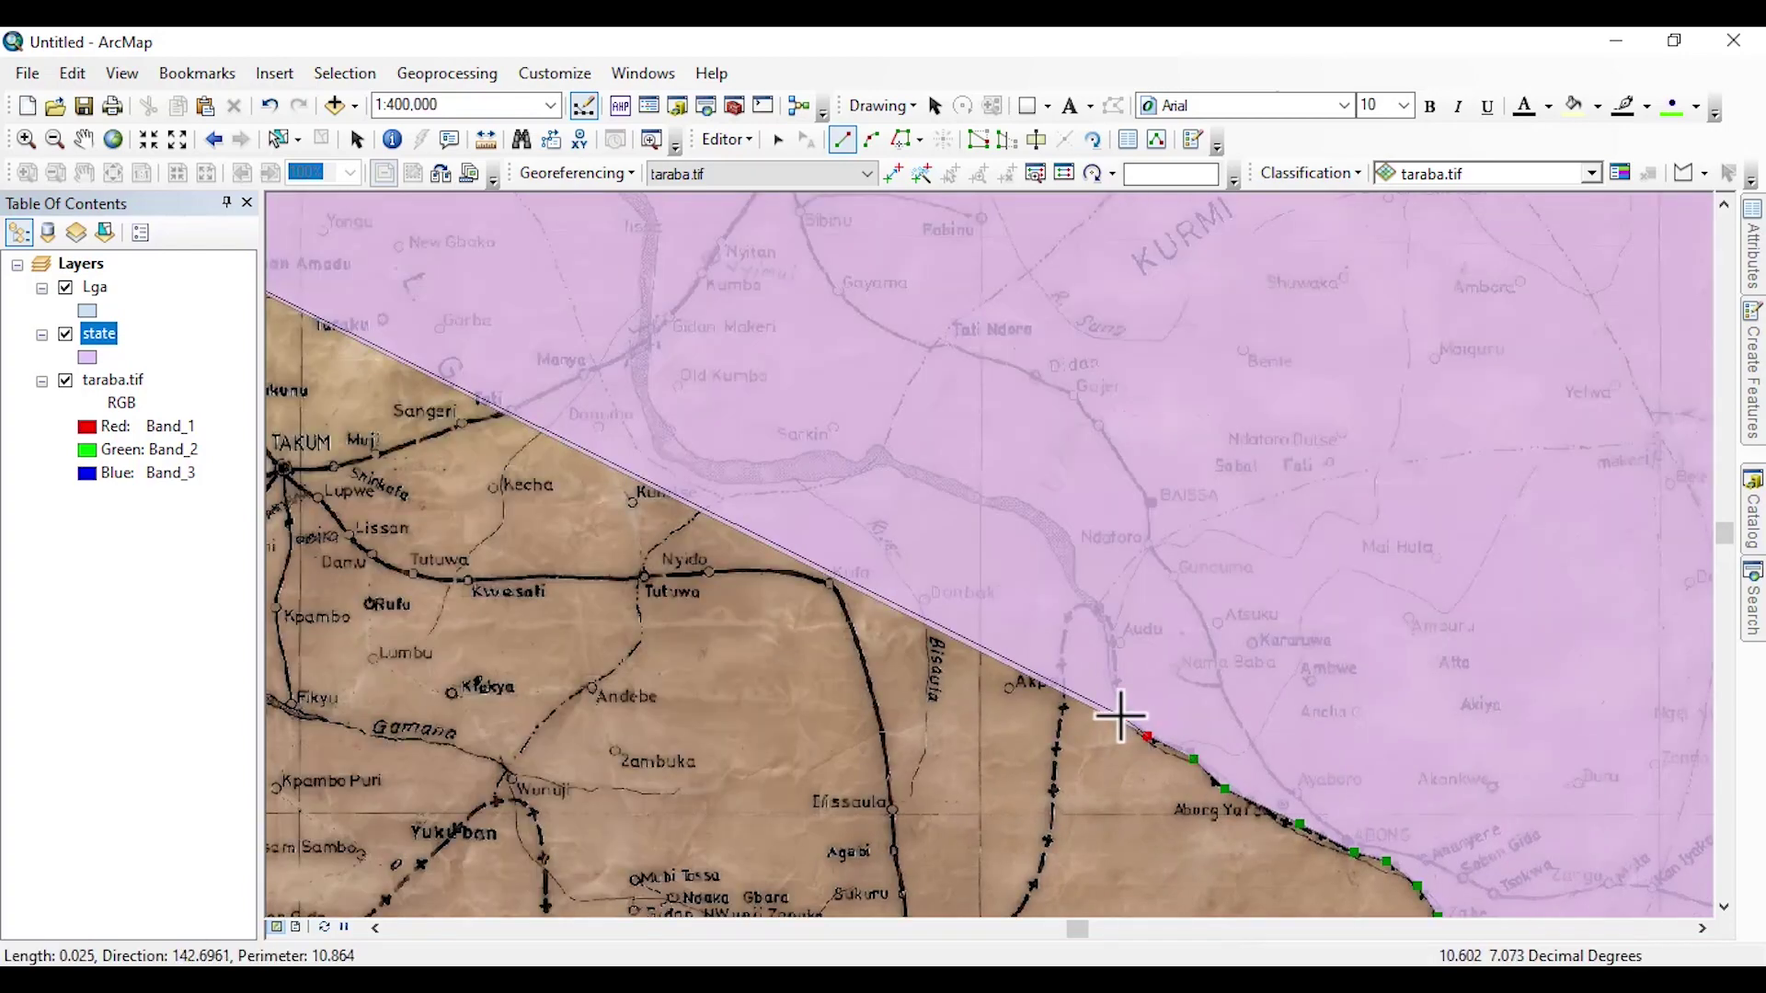
Trace the narrow boundary notch beside Audu and Akpo, following the line west below Bissaula
left_click(1123, 717)
left_click(1068, 691)
left_click_drag(1052, 850, 1089, 428)
left_click(1077, 469)
left_click(1011, 521)
left_click(896, 529)
left_click(823, 547)
left_click(666, 567)
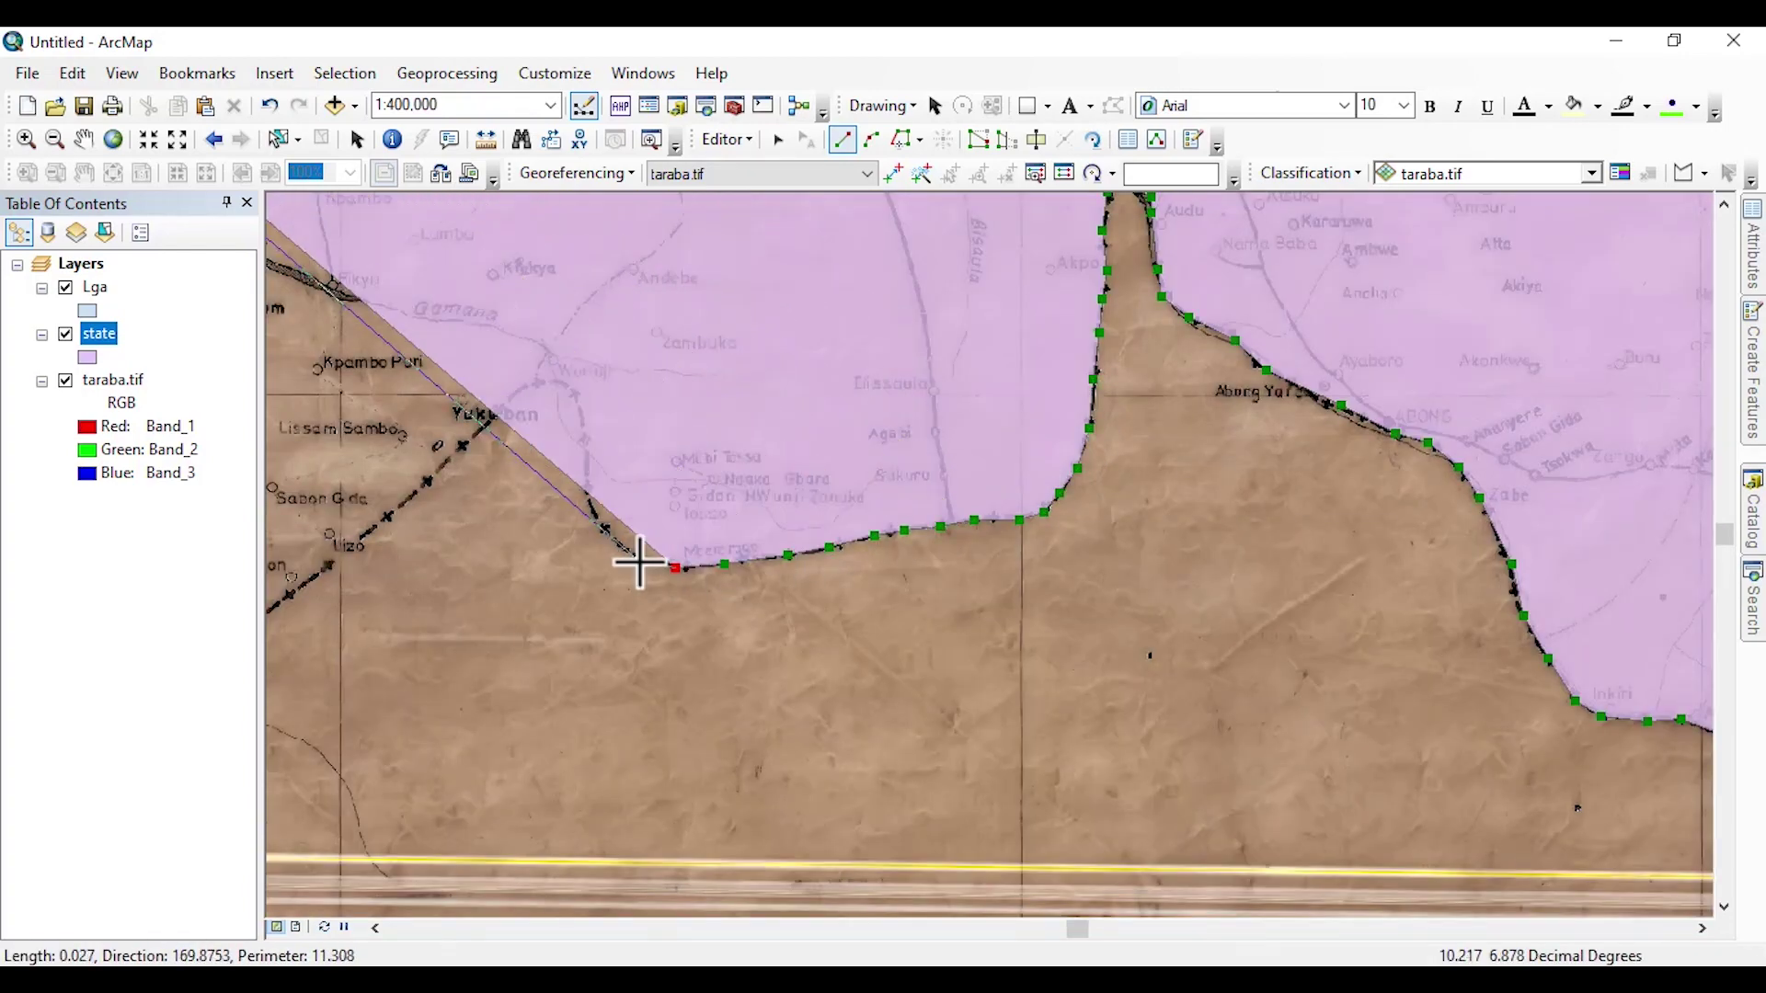
Continue the polygon around the Yukuben bend and southwest along the crossed boundary line
left_click(579, 480)
left_click(552, 382)
left_click(469, 435)
left_click_drag(426, 476, 1120, 577)
left_click(976, 697)
left_click_drag(953, 718, 1238, 567)
left_click(1153, 638)
Trace the southern lobe past Nagbe, around its lower end and back up beside the BENUE TARABA BOUNDARY lettering
left_click_drag(1072, 618, 1280, 388)
left_click(1223, 472)
left_click_drag(1216, 524, 1216, 355)
left_click(1168, 486)
left_click(1167, 536)
left_click(1131, 608)
left_click(1046, 552)
left_click(1091, 284)
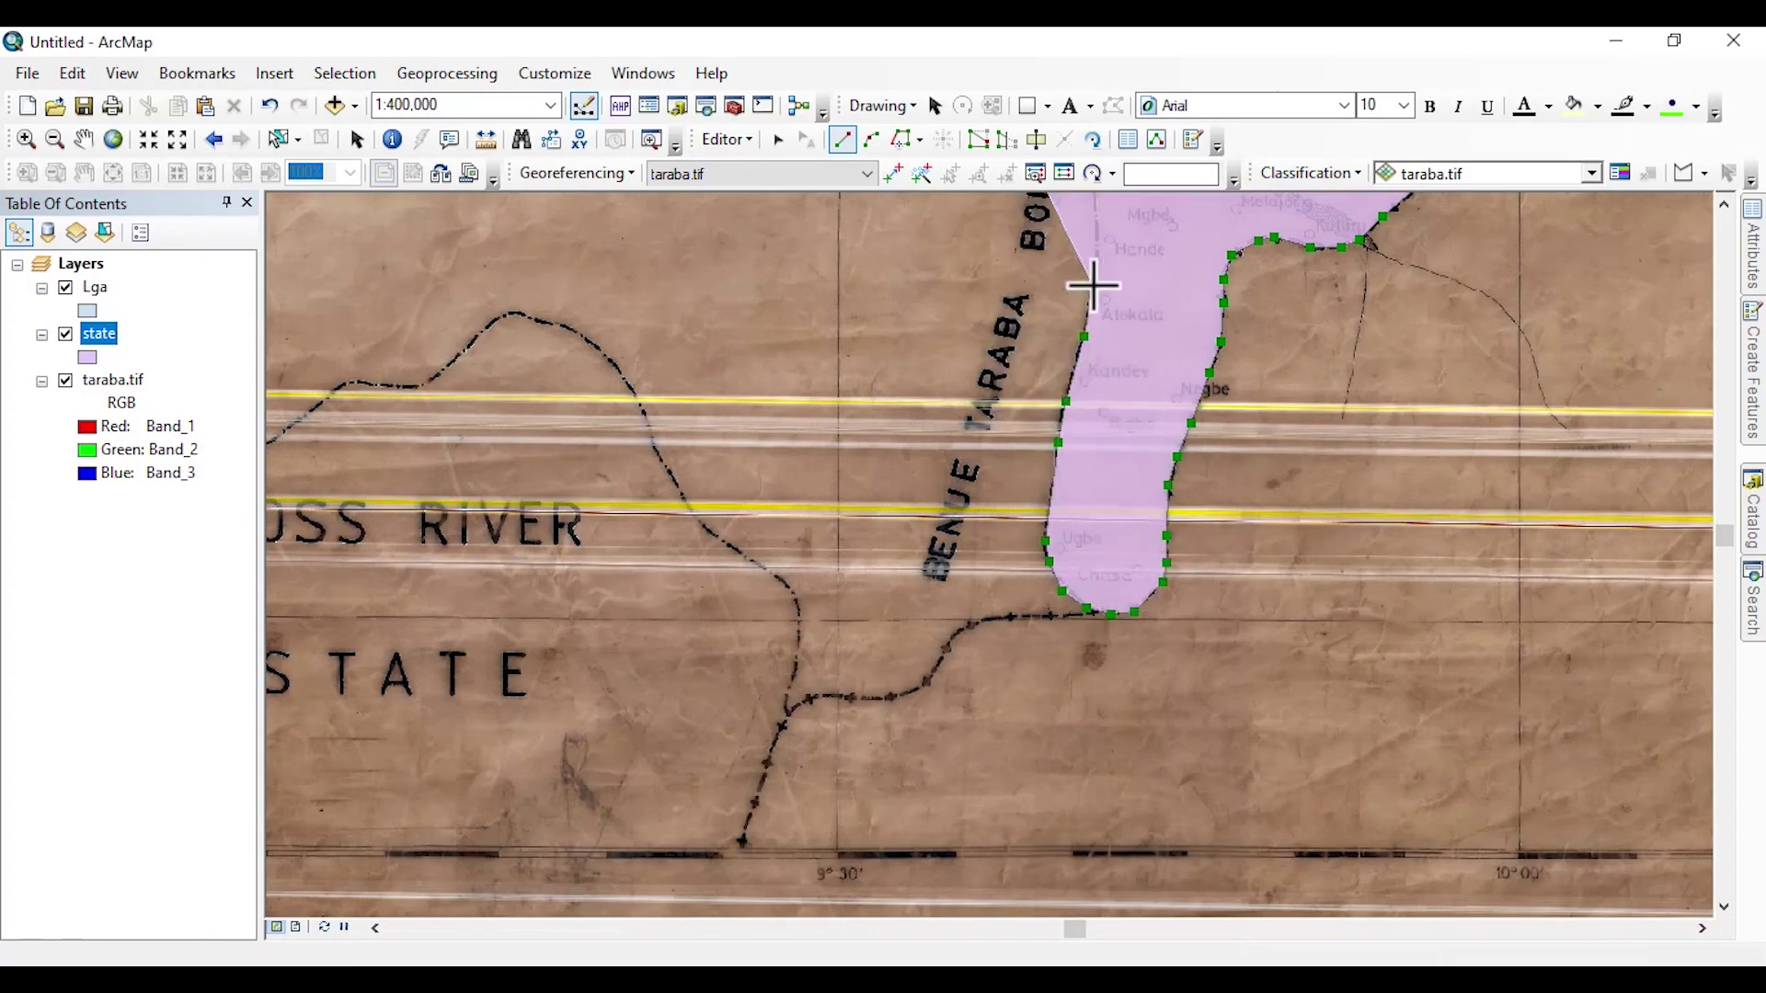
Trace the Benue-Taraba boundary north from the southern lobe to Dogon Gawa, west of Takum
left_click_drag(1092, 284, 1157, 670)
left_click(1133, 512)
left_click_drag(1126, 487, 1080, 729)
left_click(1176, 576)
left_click(1237, 483)
left_click(1320, 382)
left_click(1362, 276)
left_click_drag(1359, 262, 1199, 608)
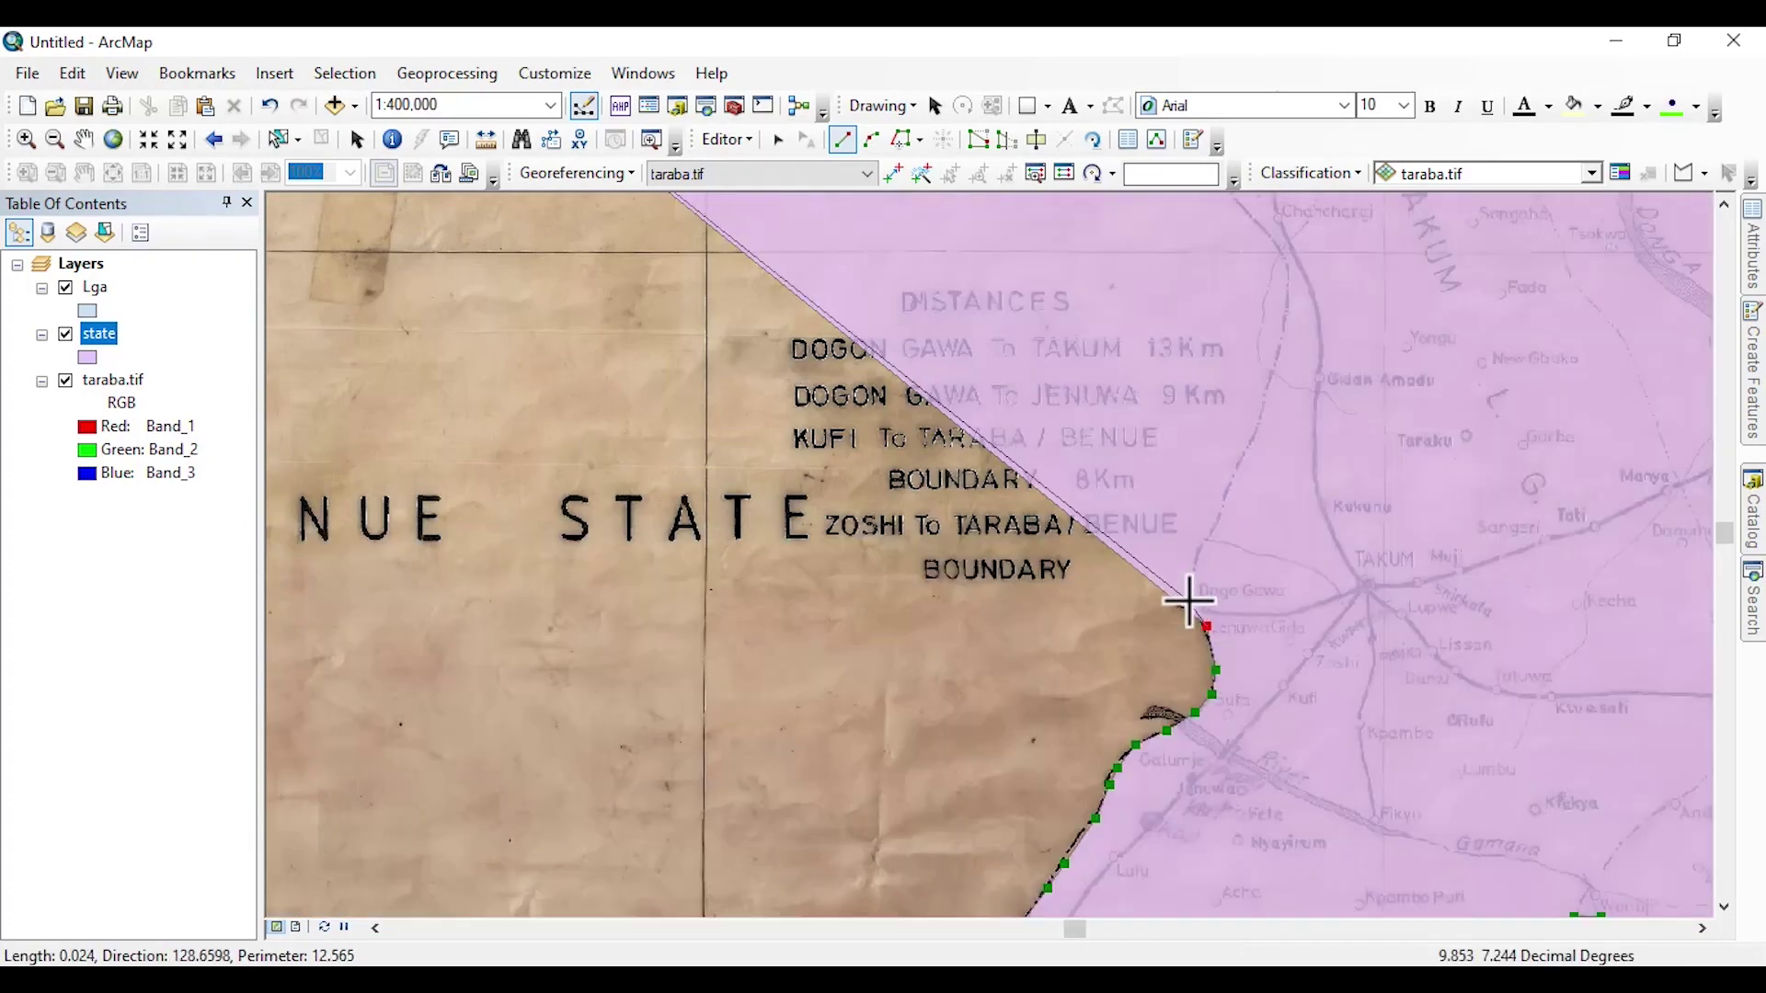
Trace the Benue-Taraba boundary northwest from Dogon Gawa to Chanku, southwest of Wukari
left_click(1219, 511)
left_click(1269, 380)
left_click(1286, 294)
left_click_drag(1280, 255, 1315, 595)
left_click(1258, 533)
left_click(1188, 460)
left_click(1137, 413)
left_click_drag(1057, 308, 1187, 635)
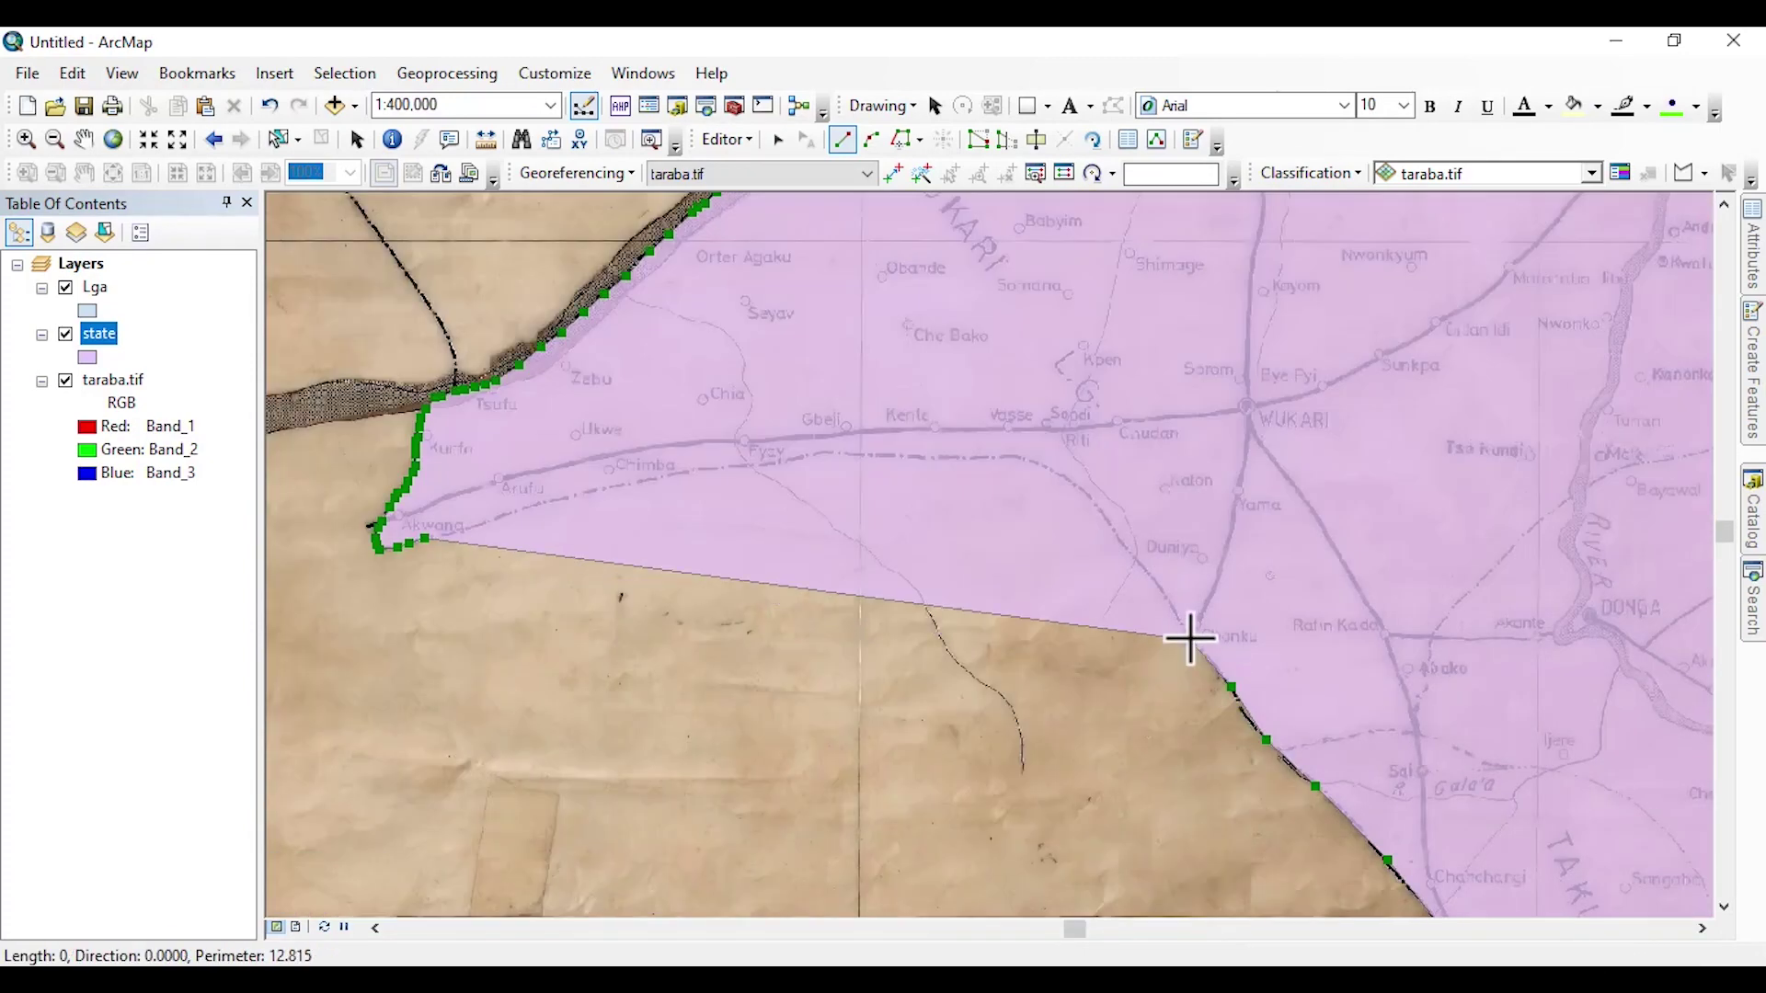
Trace the state boundary northwest from Chanku past Dunya and around the bend to below Kente
left_click(1149, 575)
left_click(1110, 529)
left_click(1064, 472)
left_click(1028, 459)
left_click(943, 457)
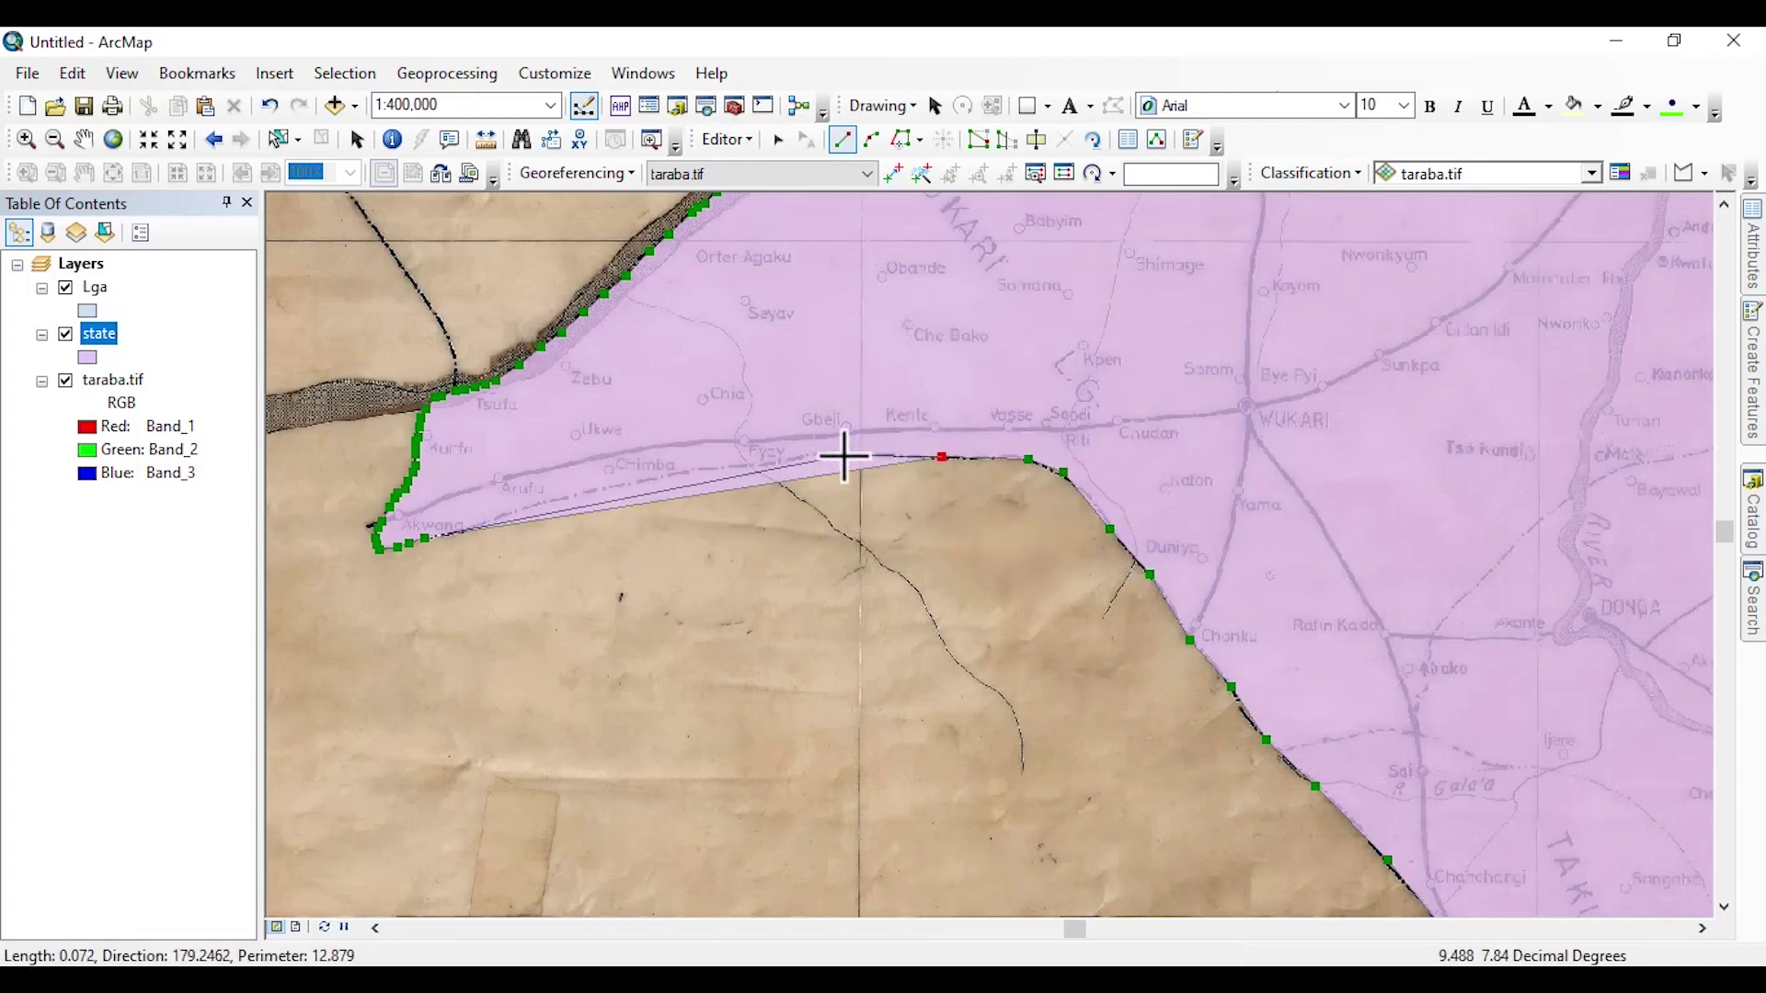
Continue the boundary west below Gbeji and Fyayi to the dashed line between Chimba and Arufu
left_click(844, 454)
left_click(784, 458)
left_click(758, 466)
left_click(658, 472)
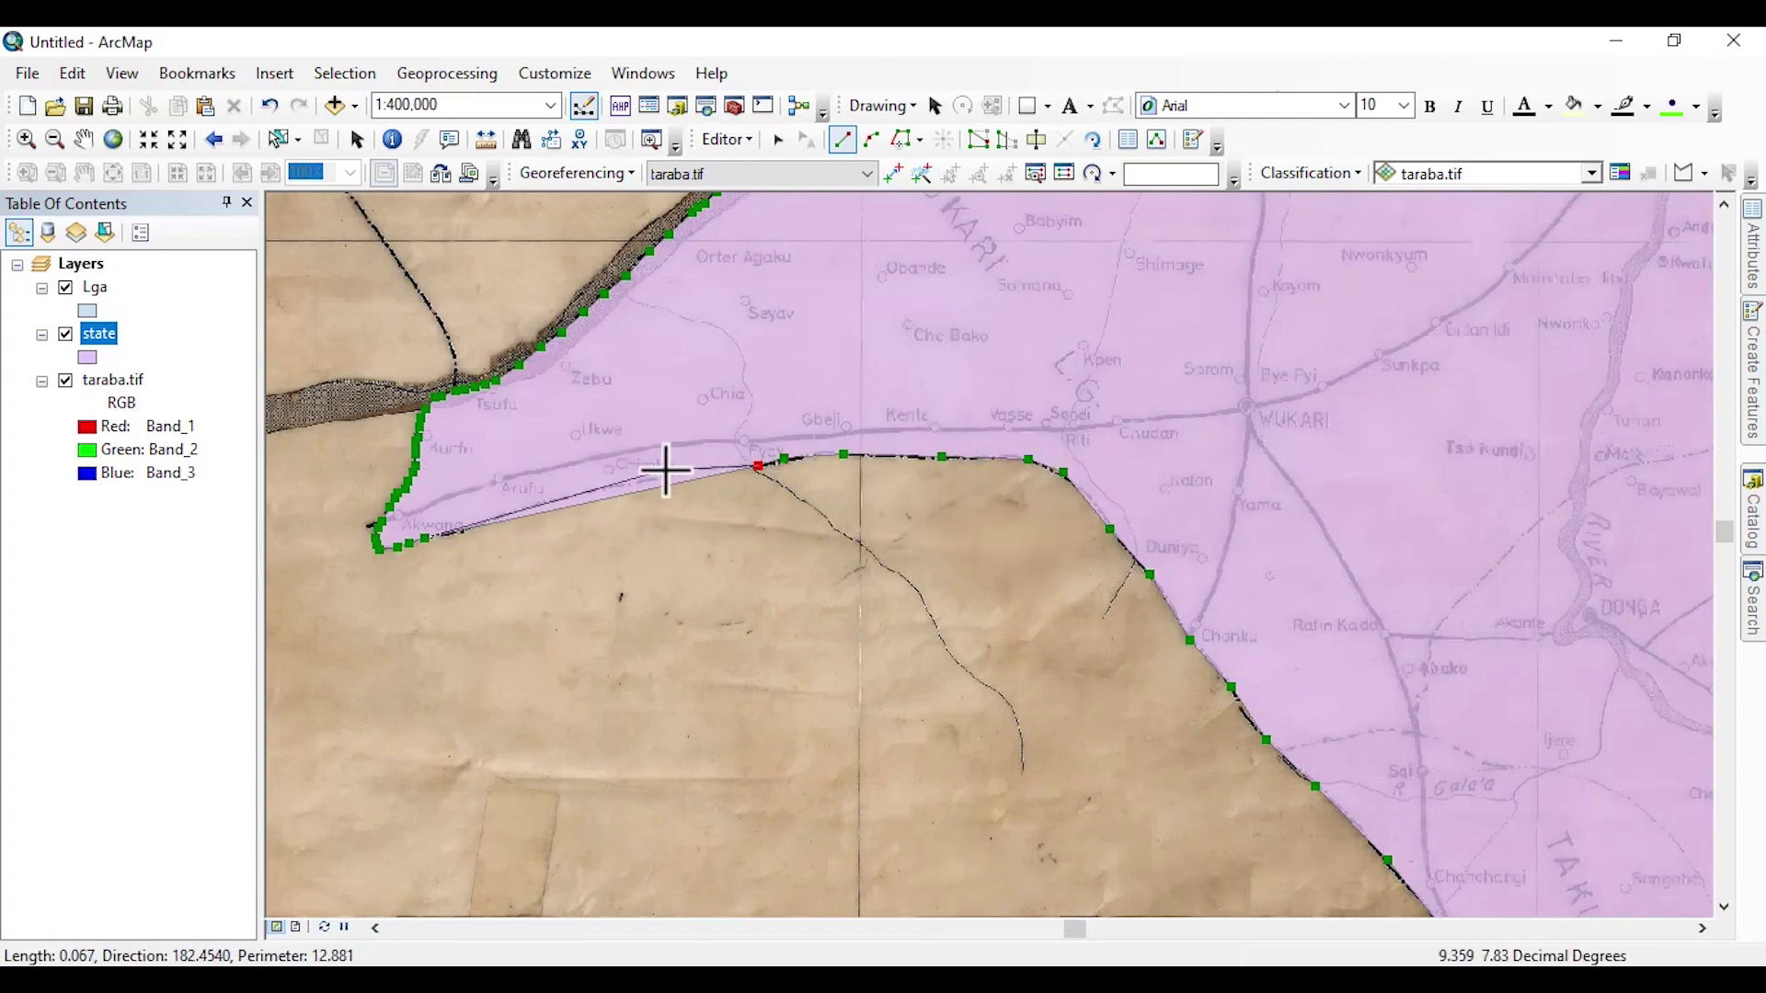
left_click(561, 496)
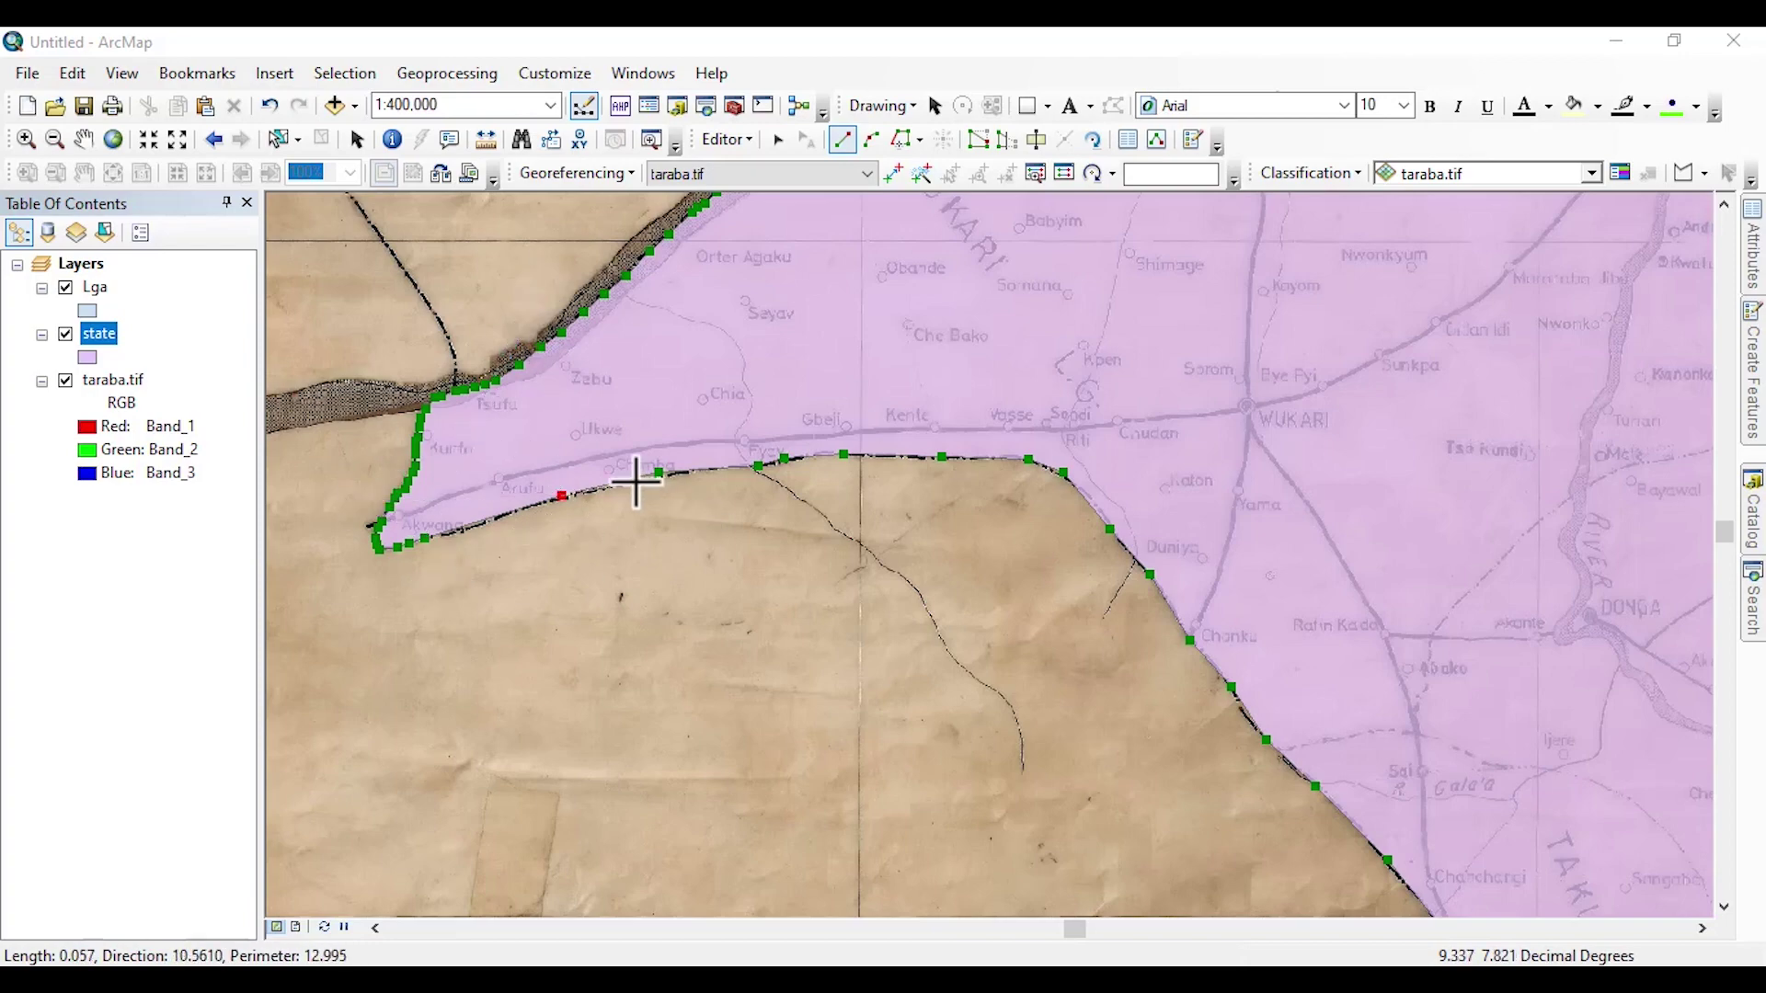
Trace the last stretch below Arufu to the starting vertices near Akwana and finish the polygon sketch
left_click_drag(493, 512, 862, 492)
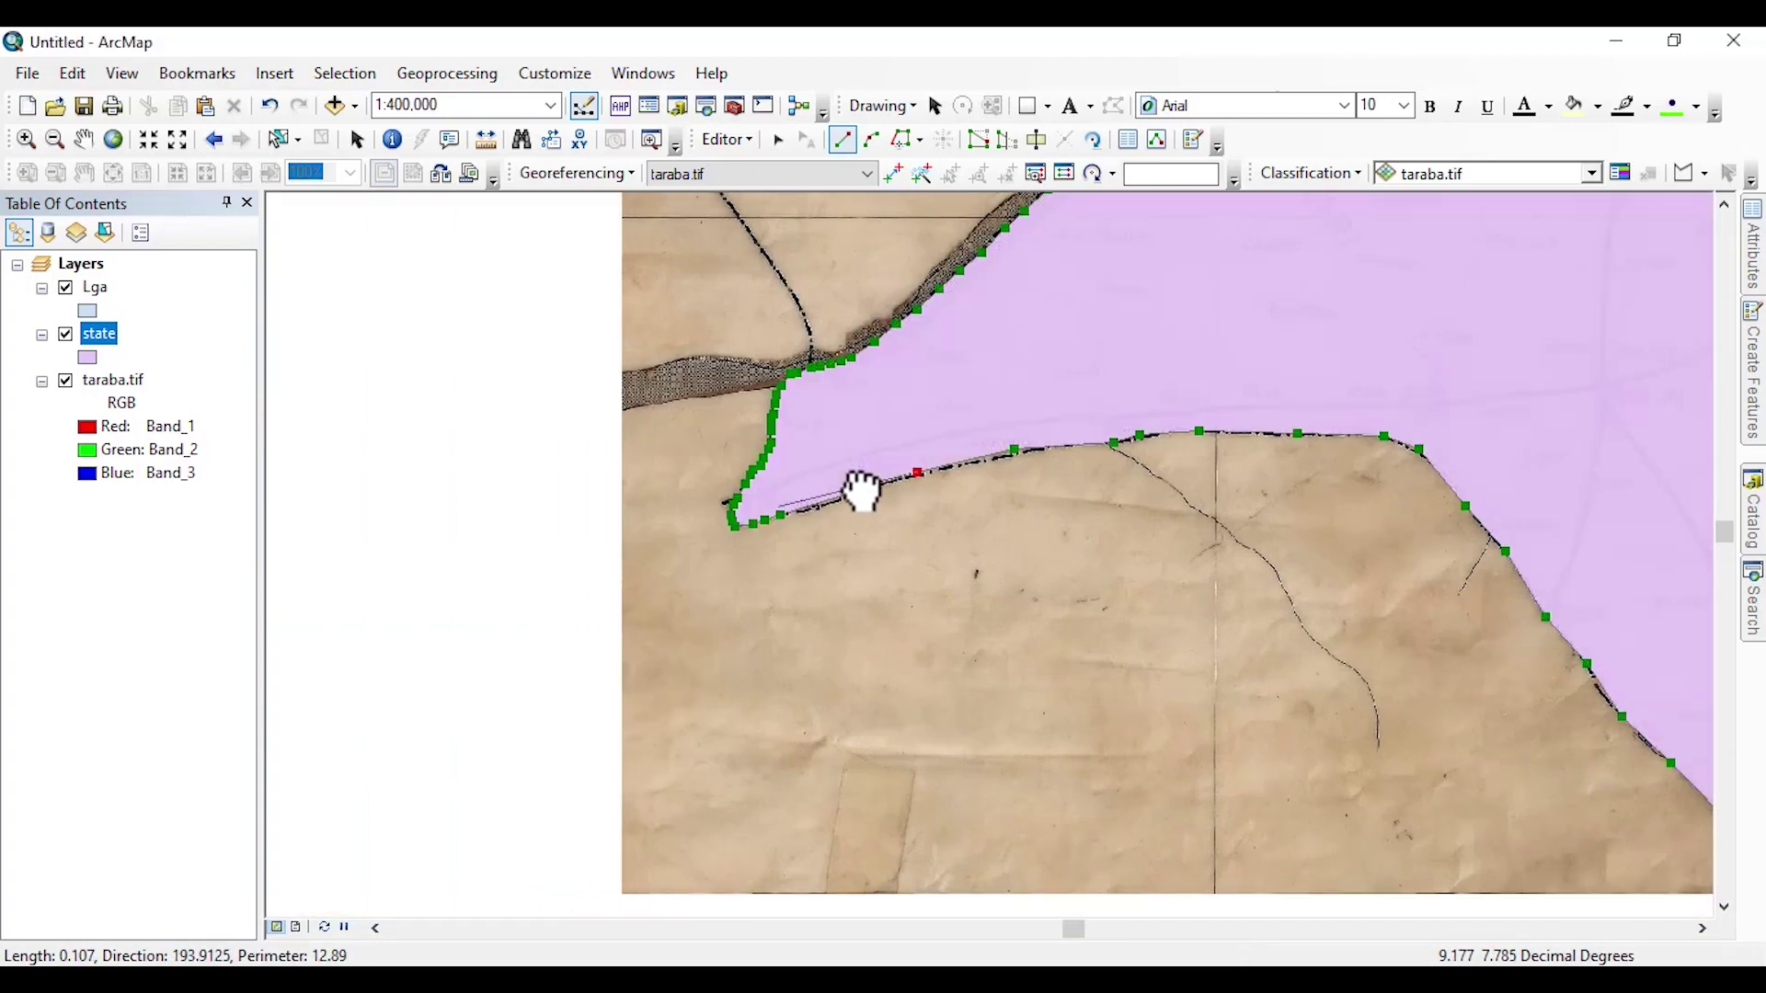
scroll(861, 492, "down", 3)
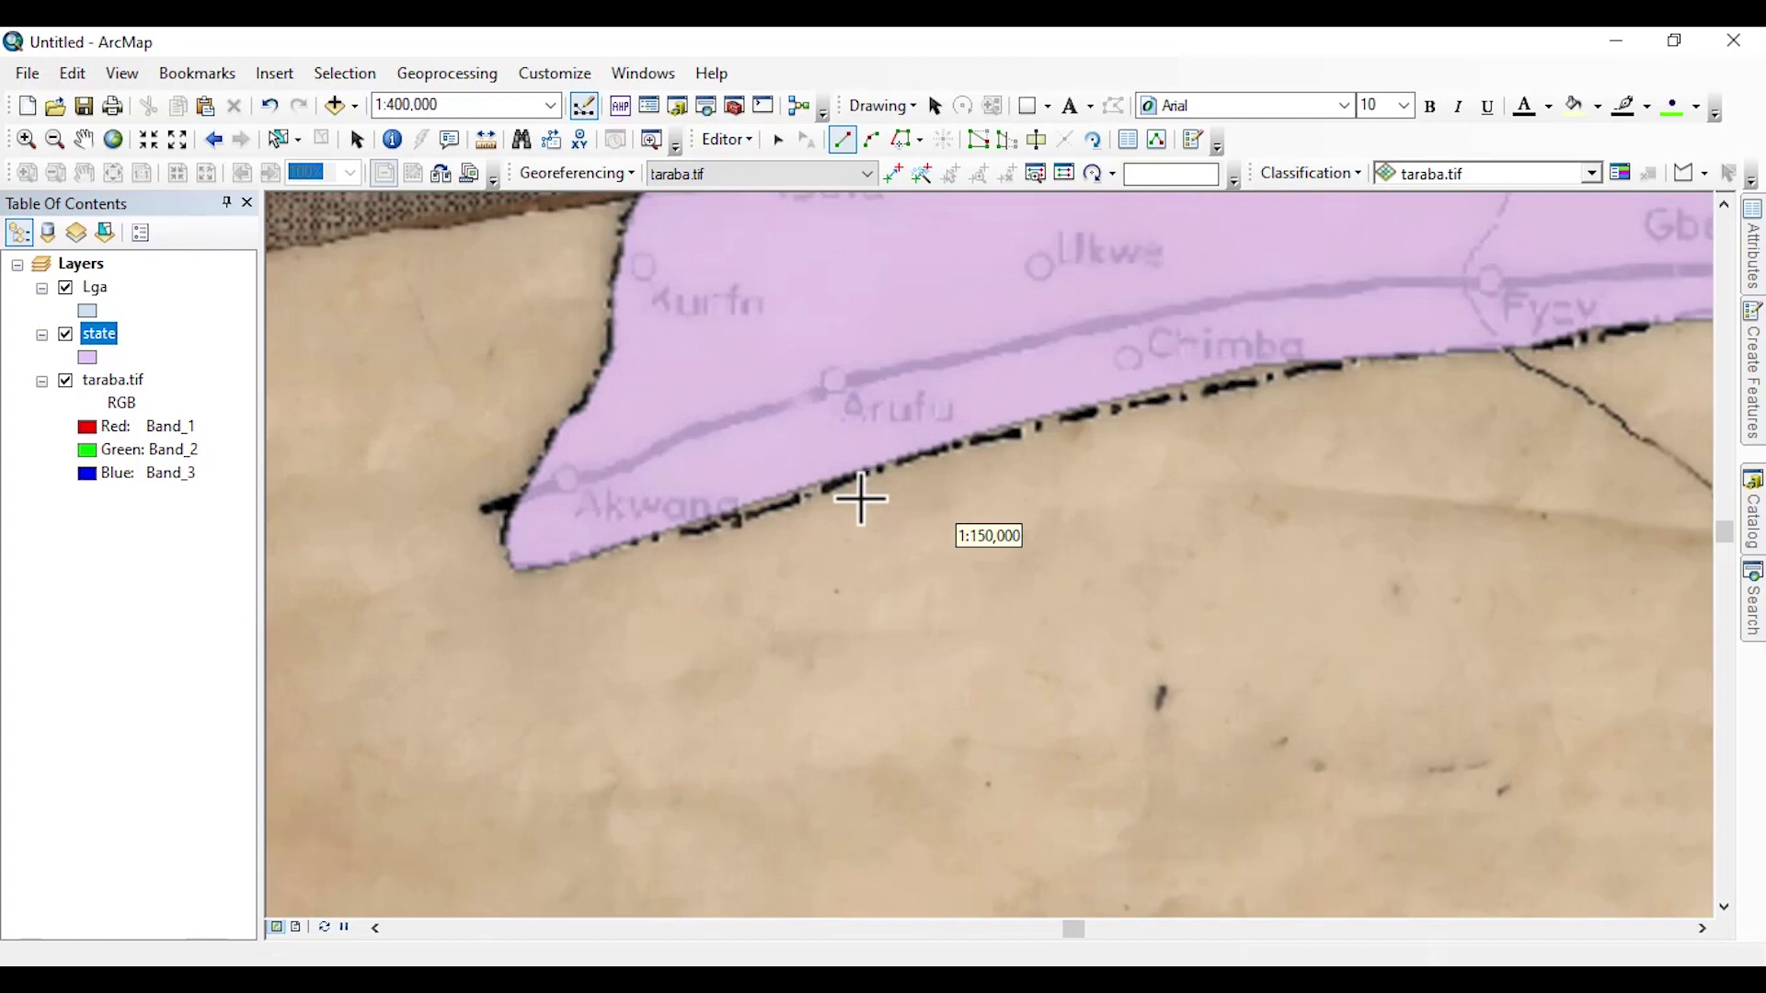
left_click(913, 469)
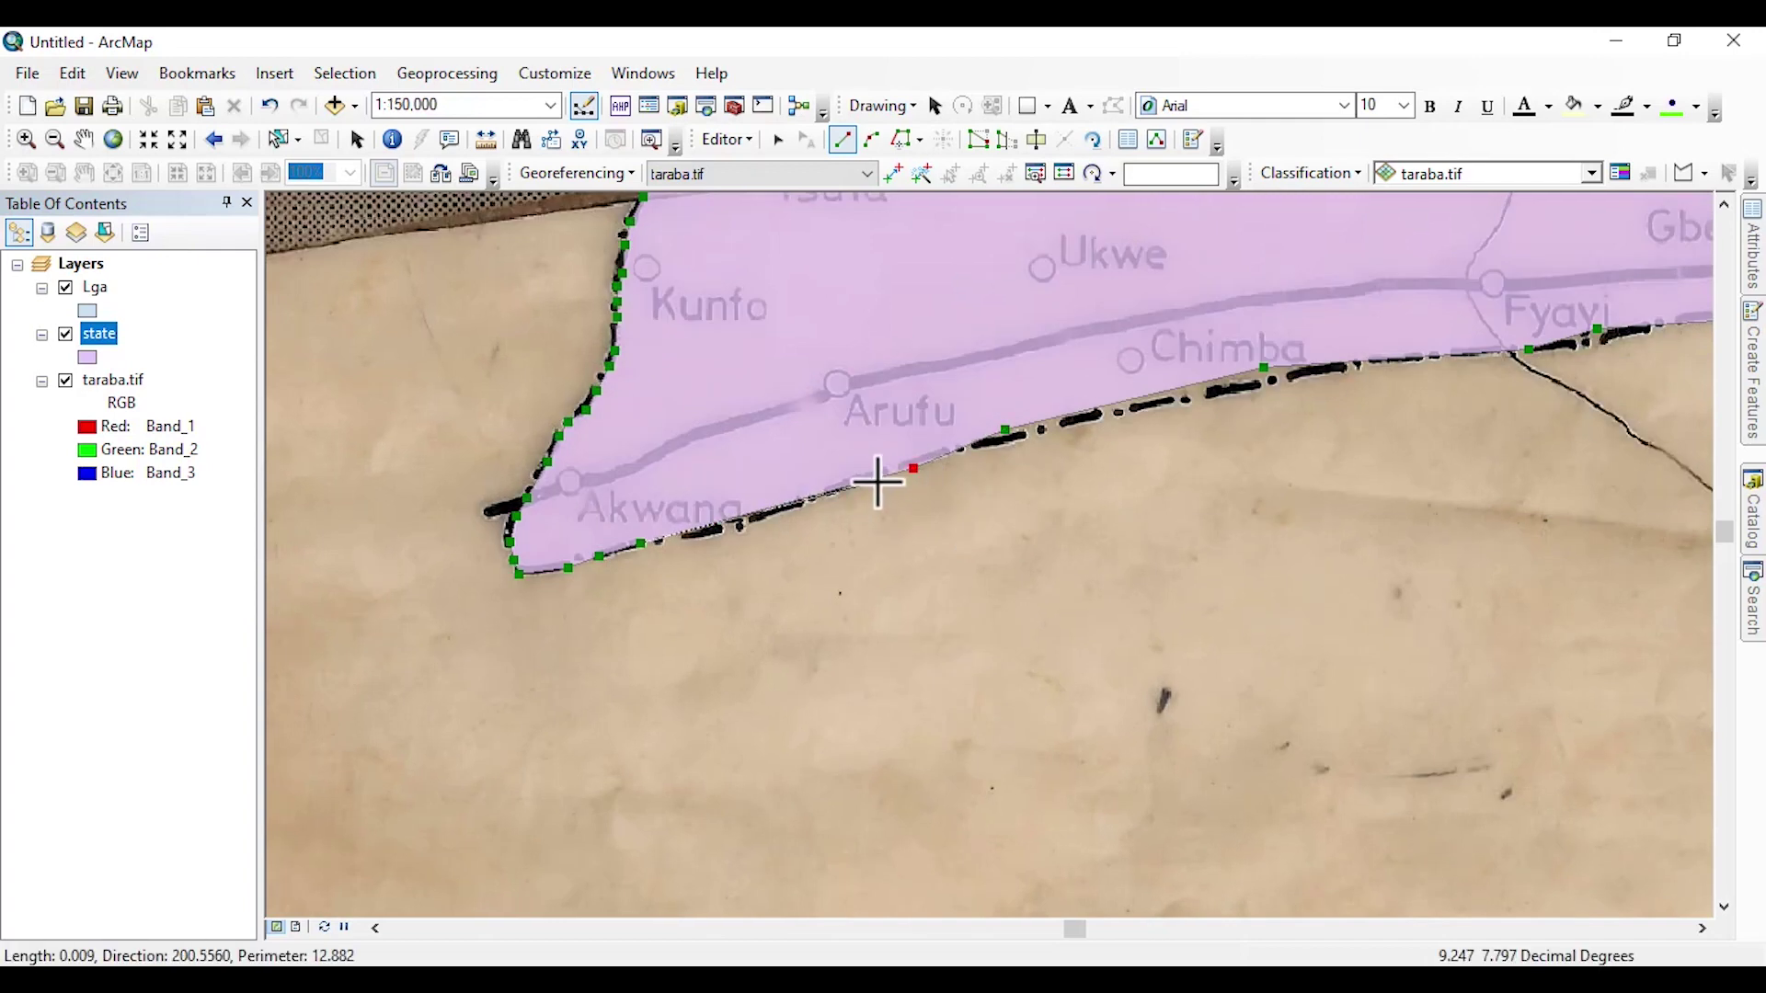
left_click(802, 503)
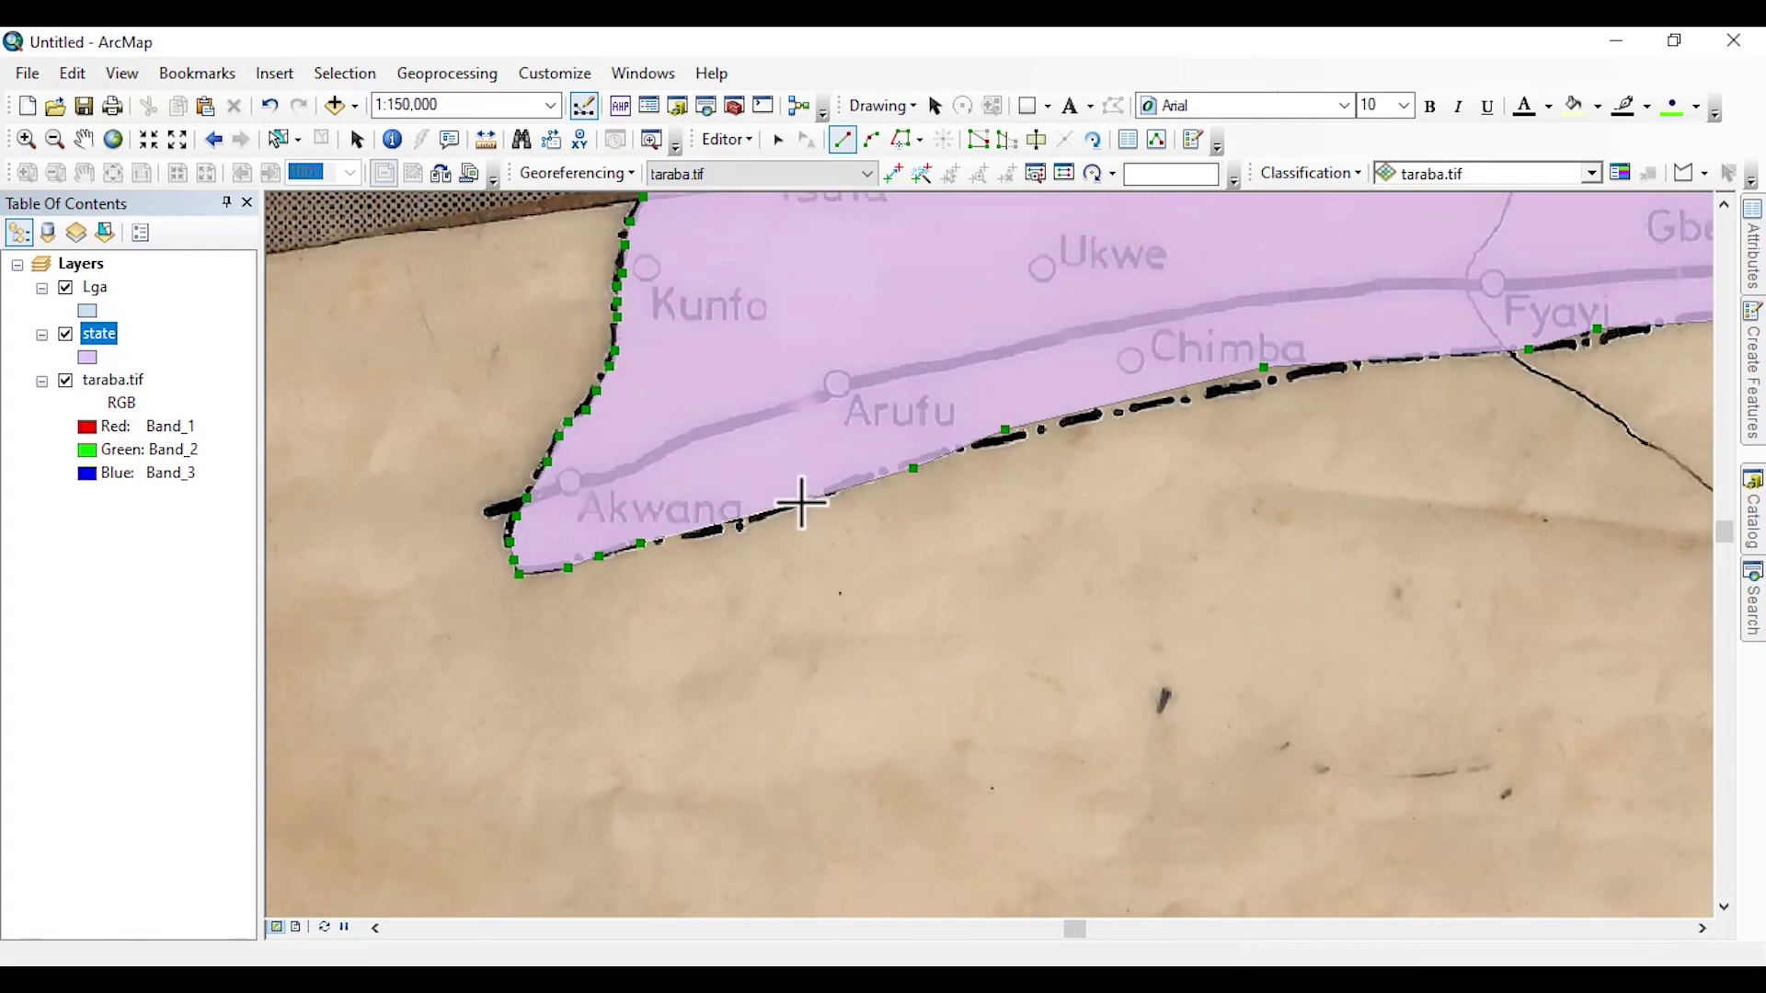
left_click(691, 537)
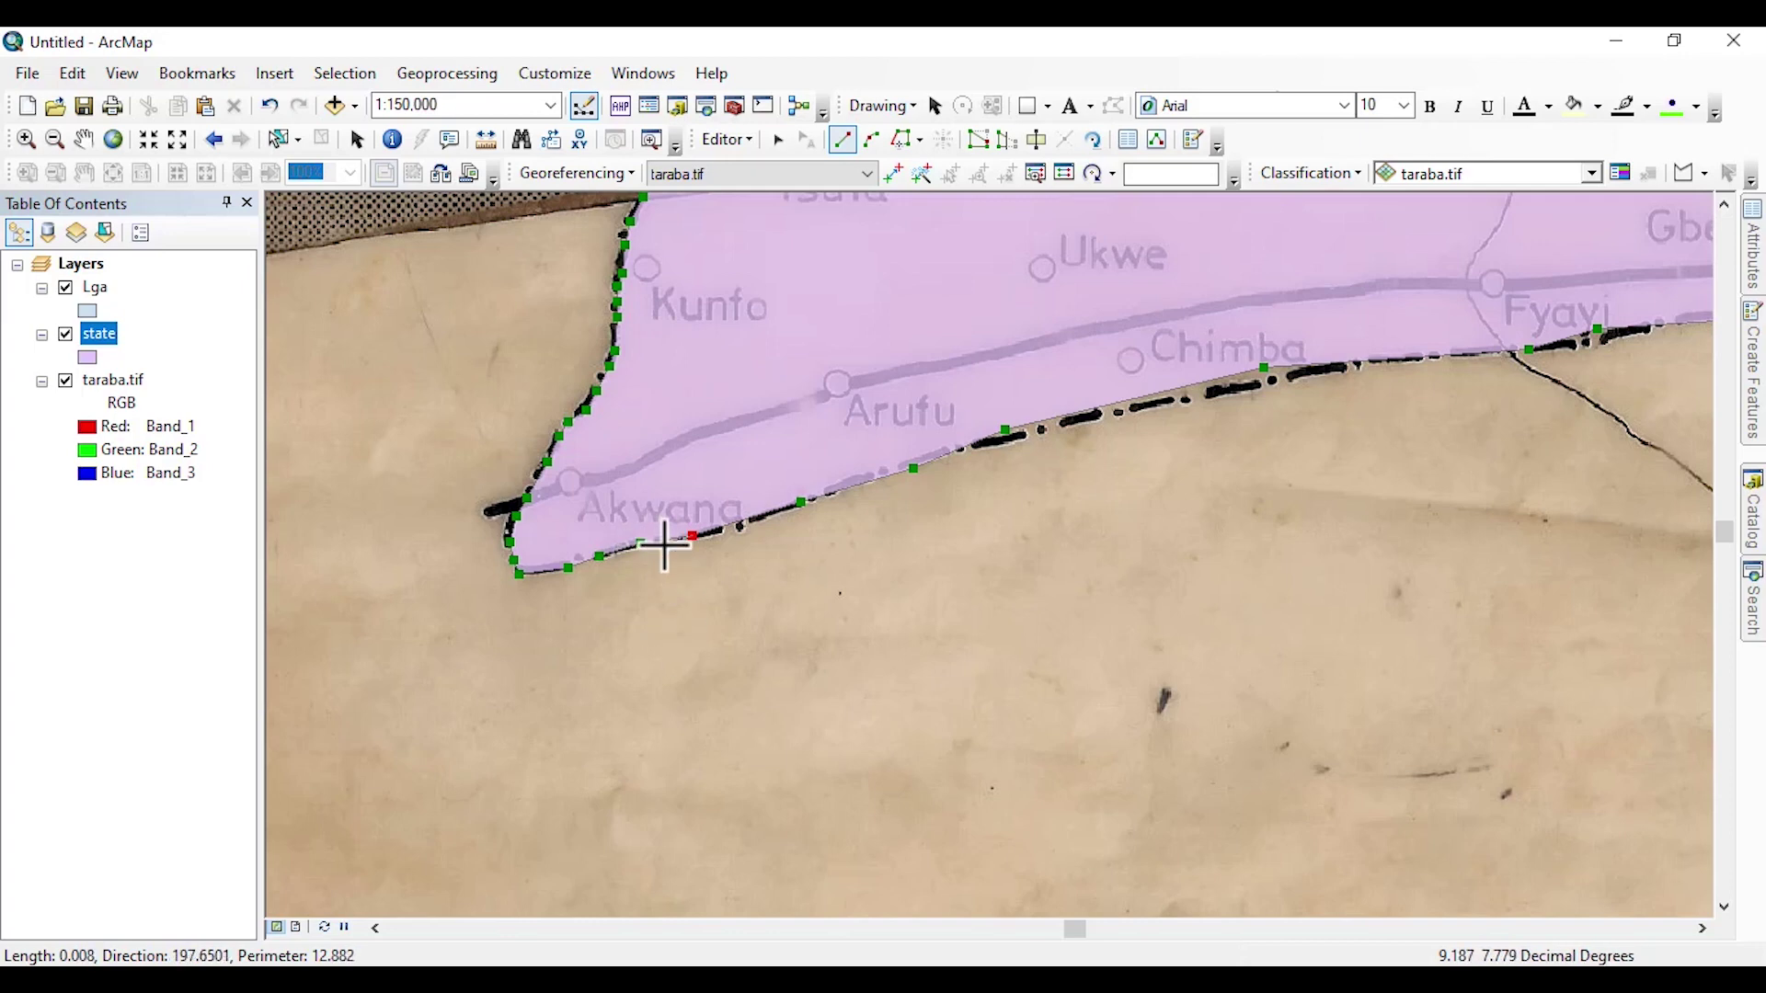
right_click(663, 546)
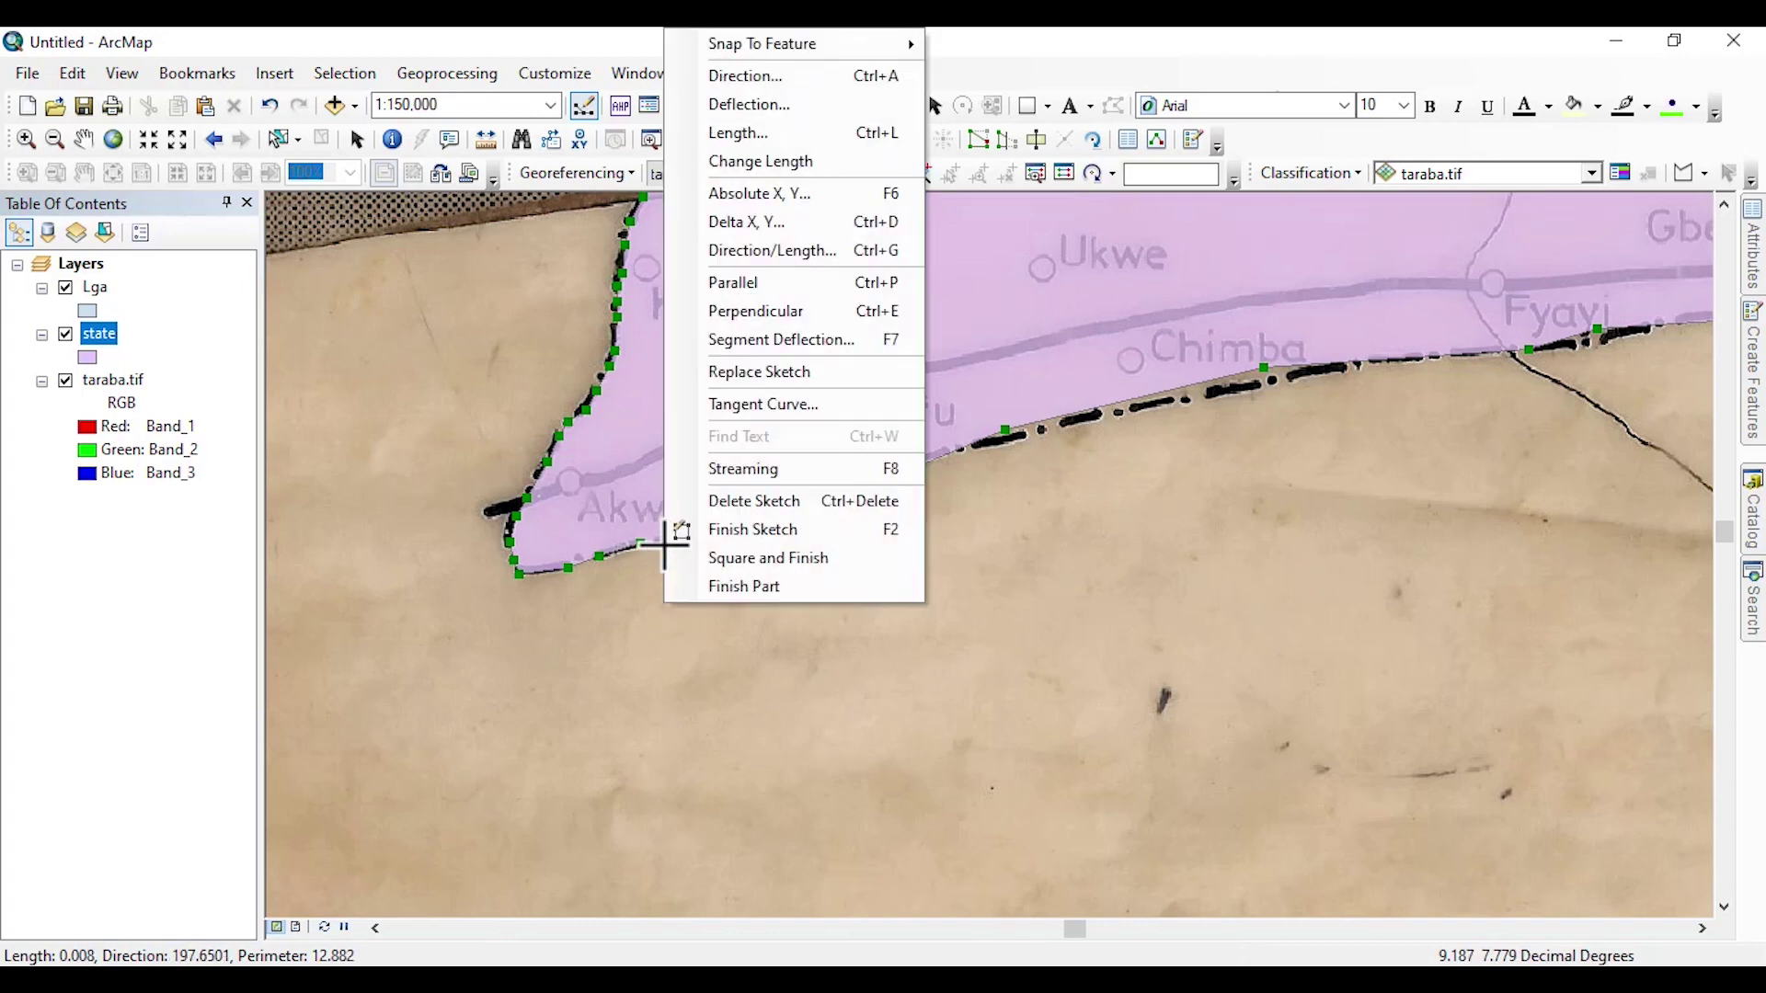
left_click(742, 531)
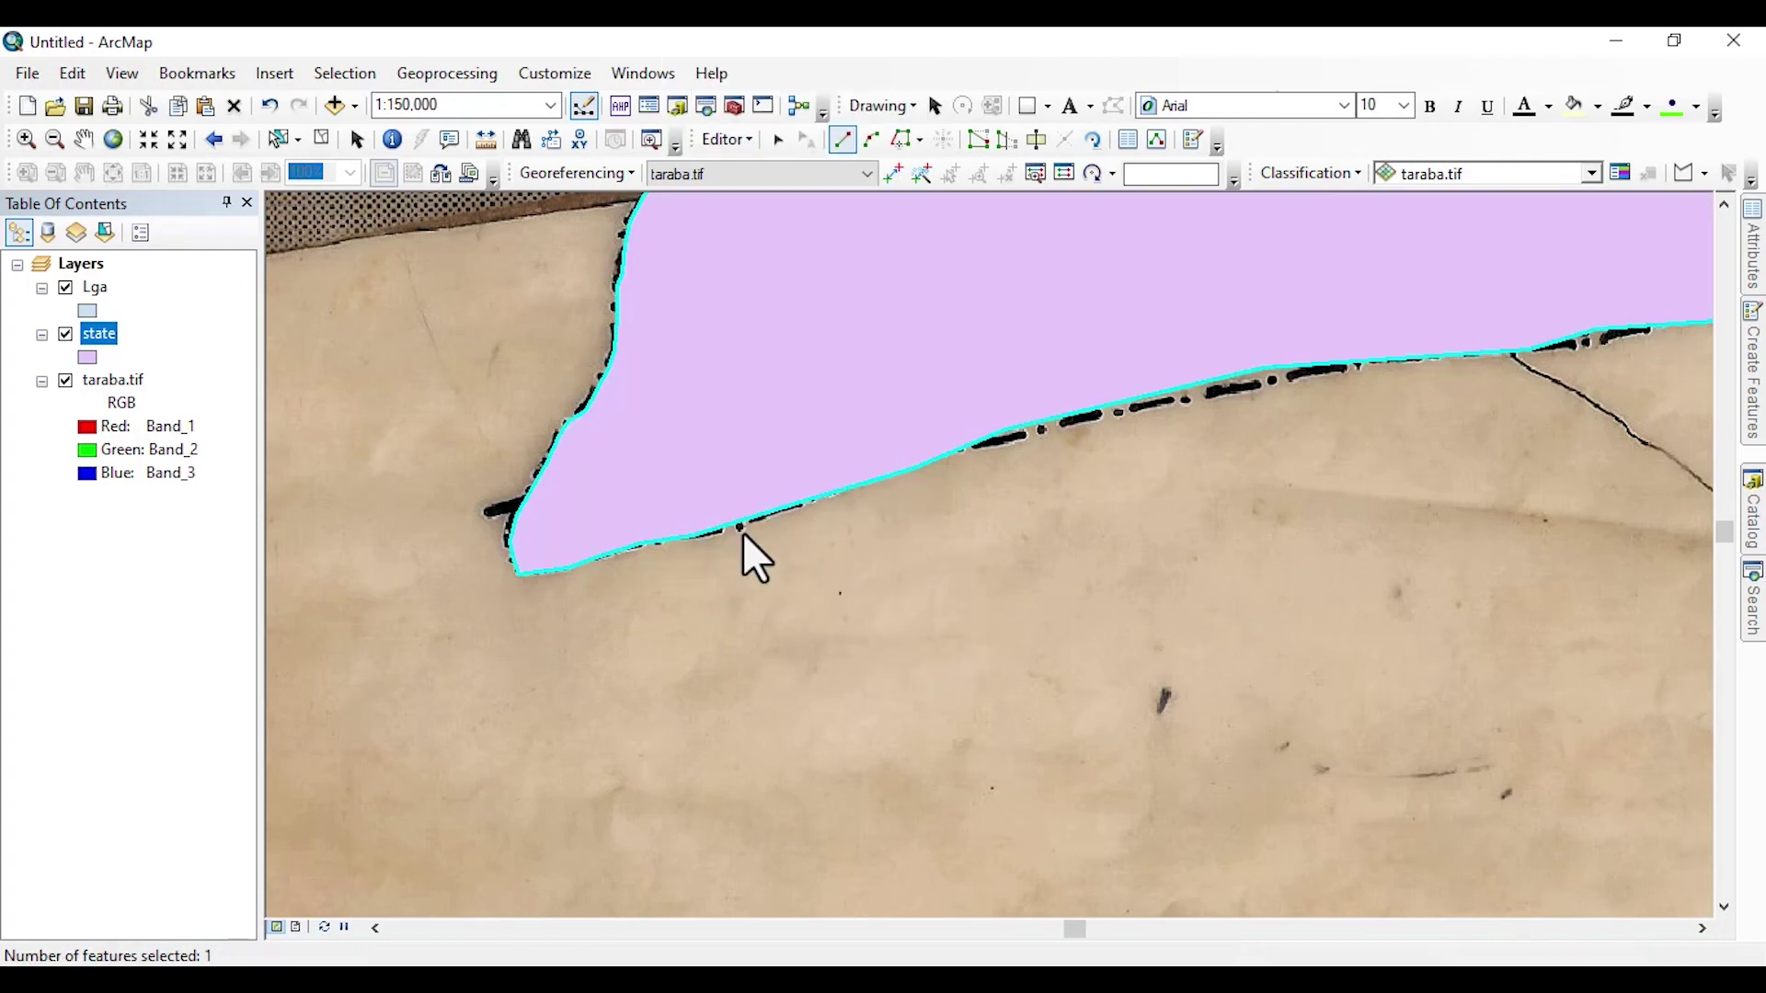
Save the edits to the state layer and stop the editing session
scroll(825, 634, "up", 1)
scroll(825, 635, "up", 4)
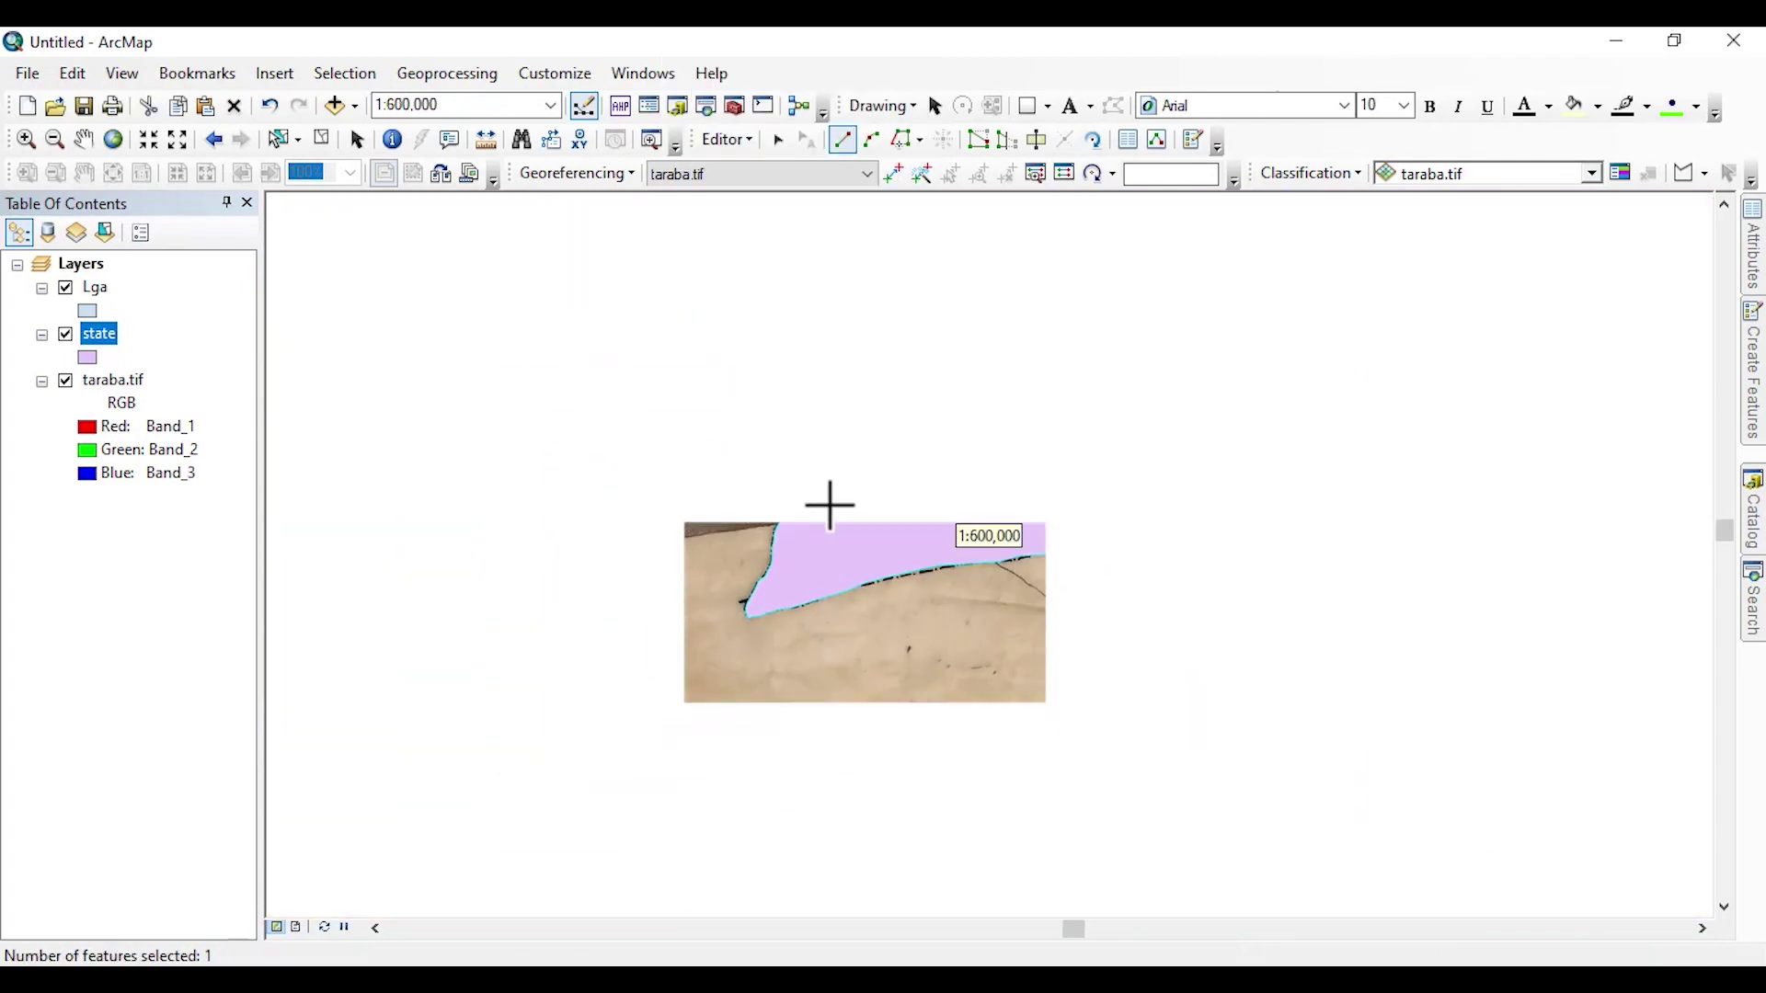
scroll(611, 402, "up", 5)
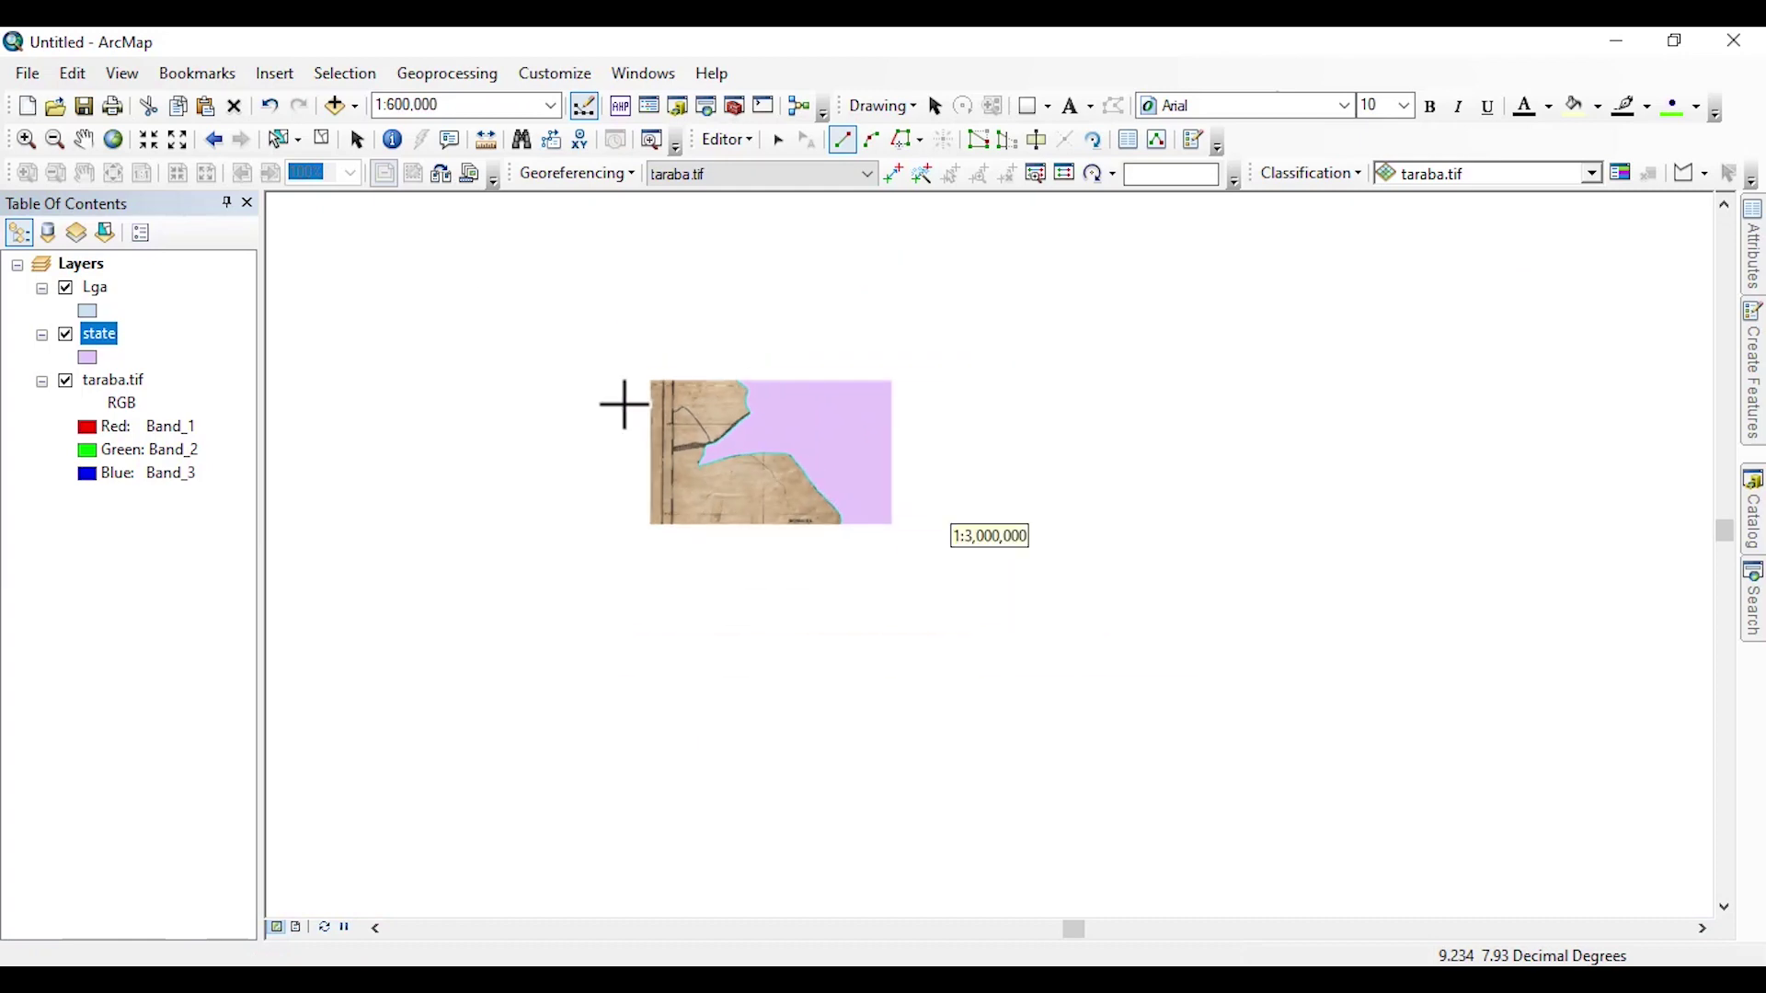
scroll(867, 465, "up", 2)
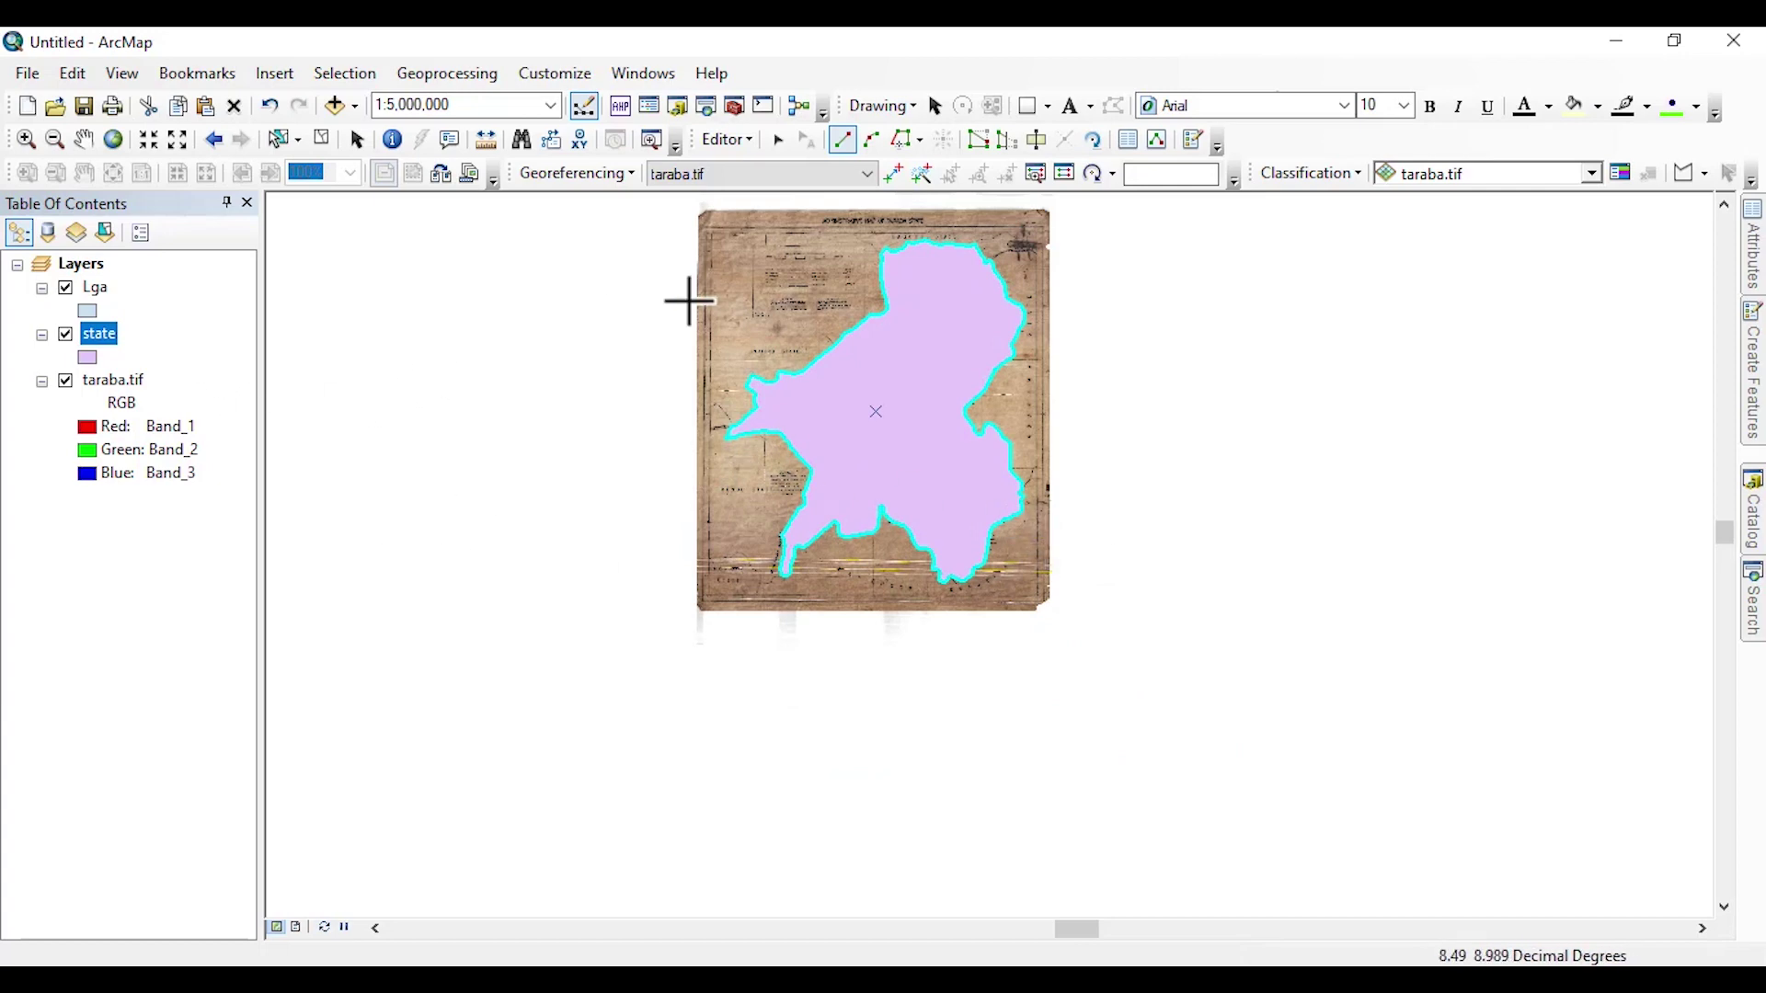
left_click(731, 138)
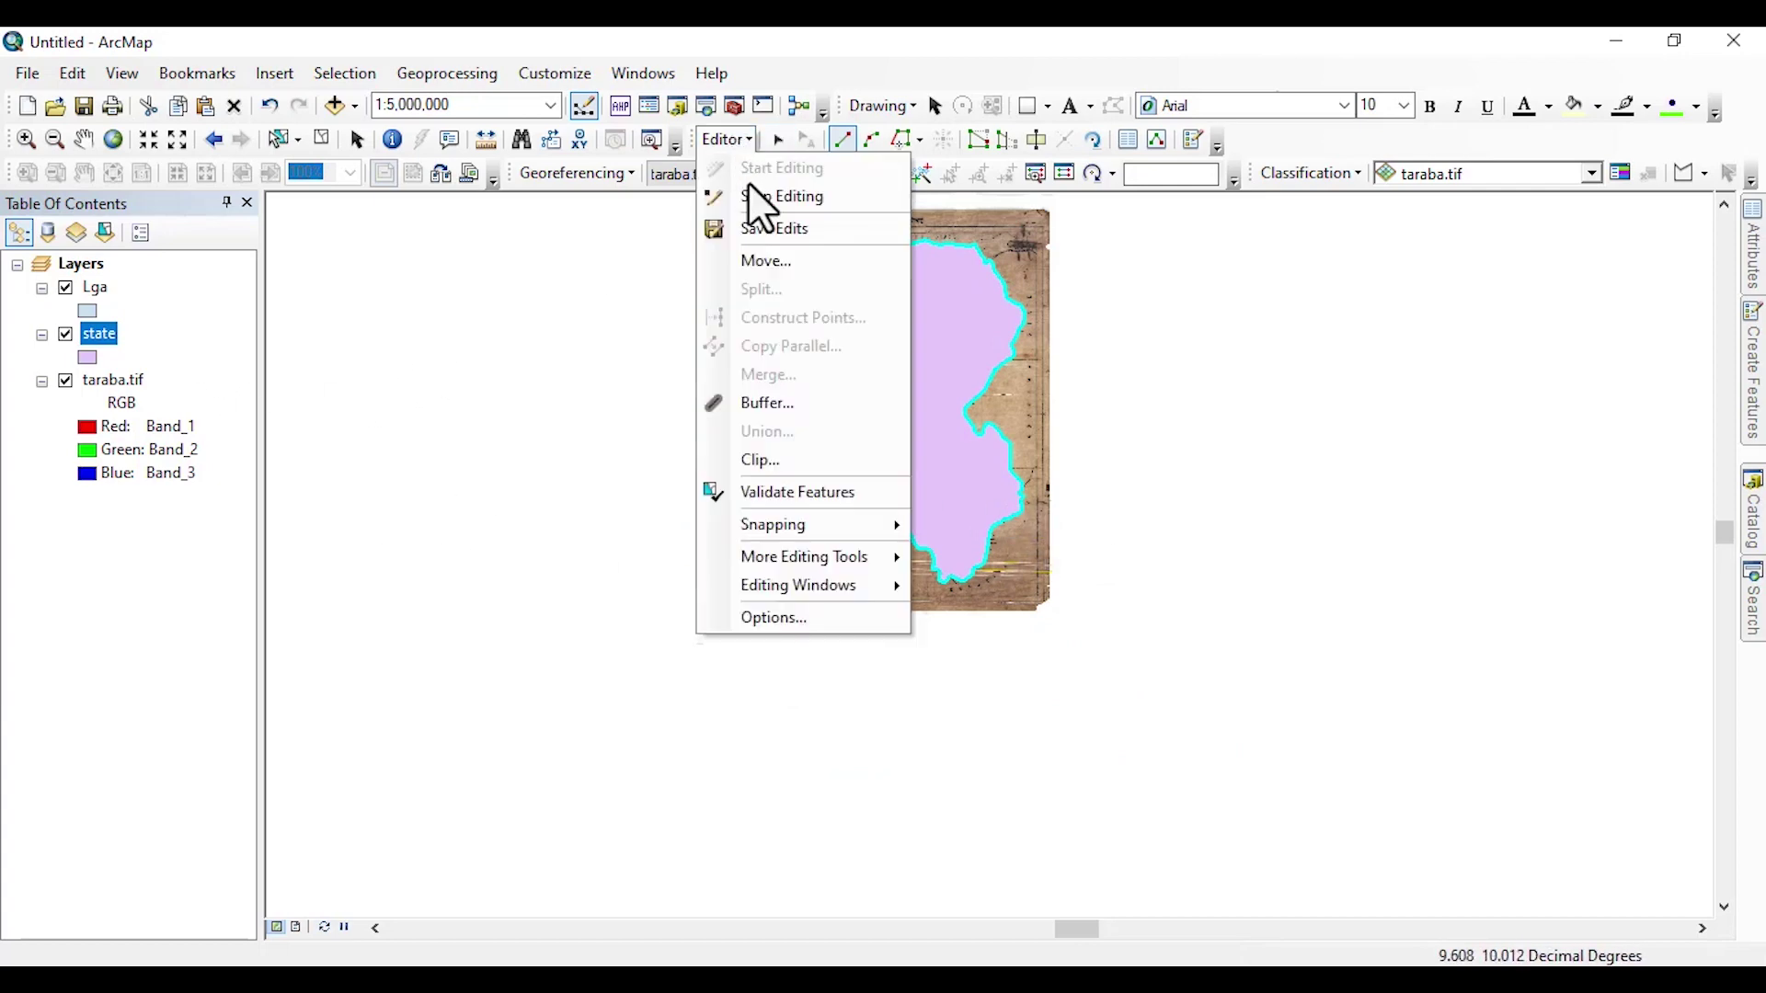
left_click(770, 228)
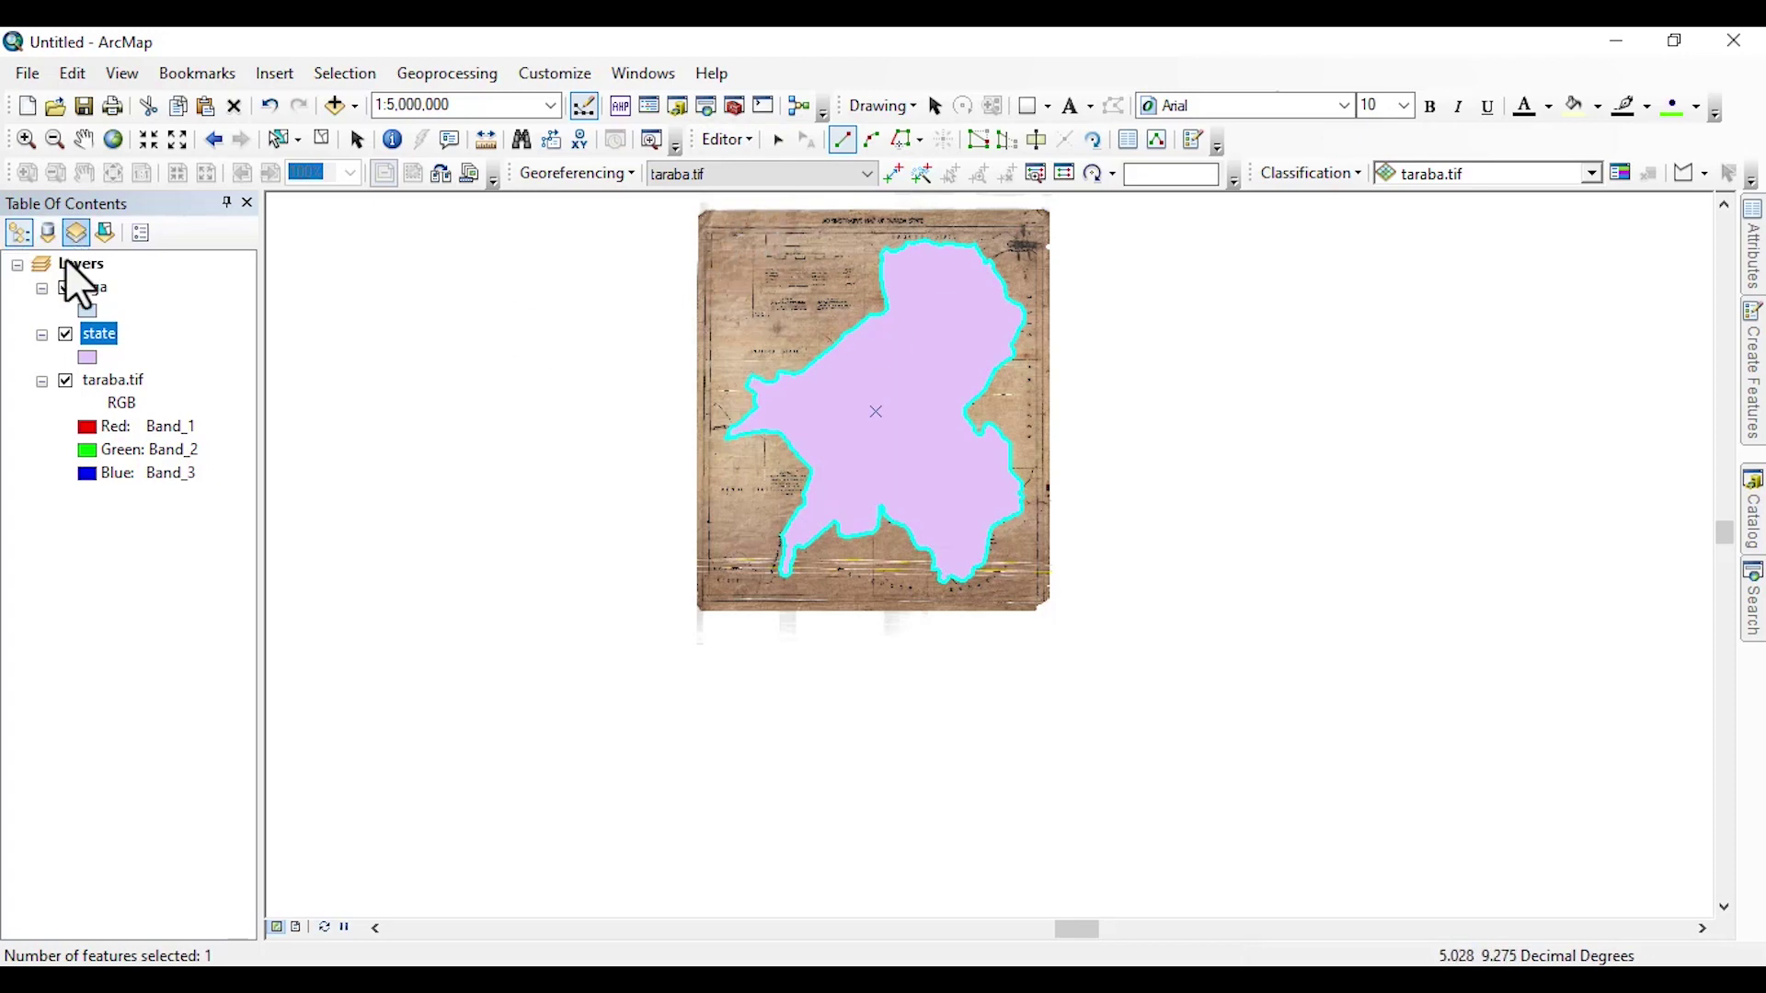
left_click(717, 140)
left_click(752, 195)
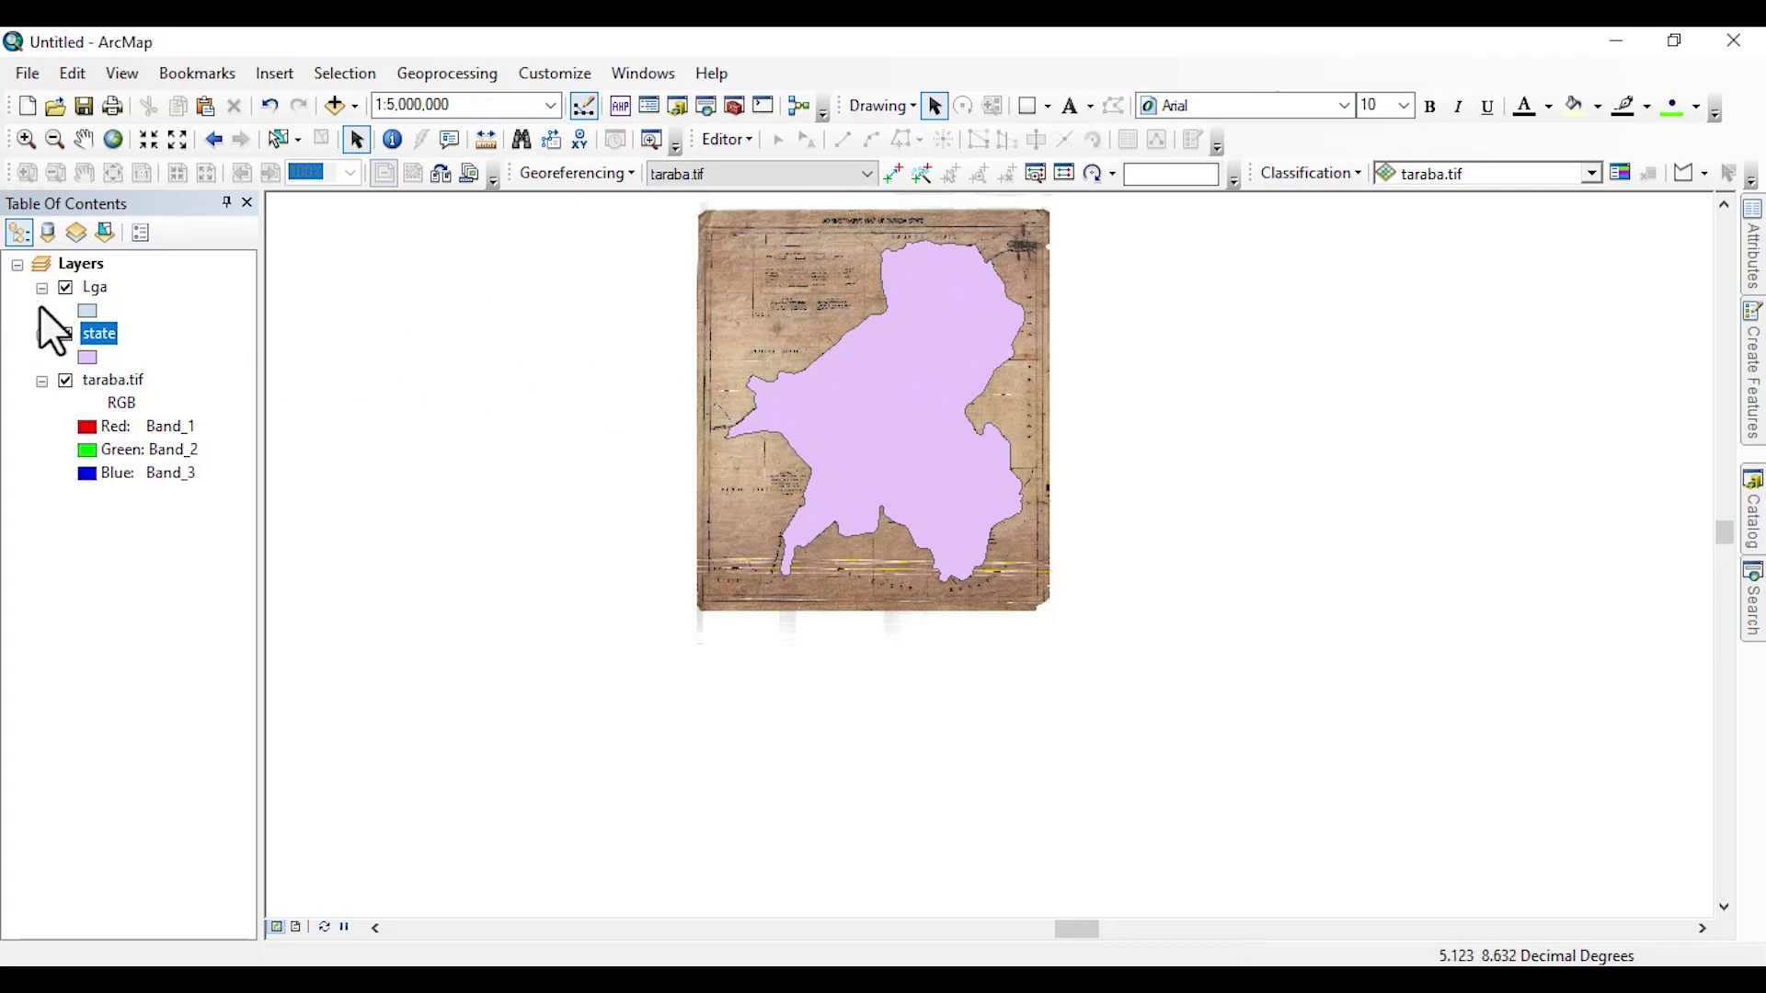
Hide and redisplay the taraba.tif scan to check the state polygon's outline against the whole map
left_click(65, 380)
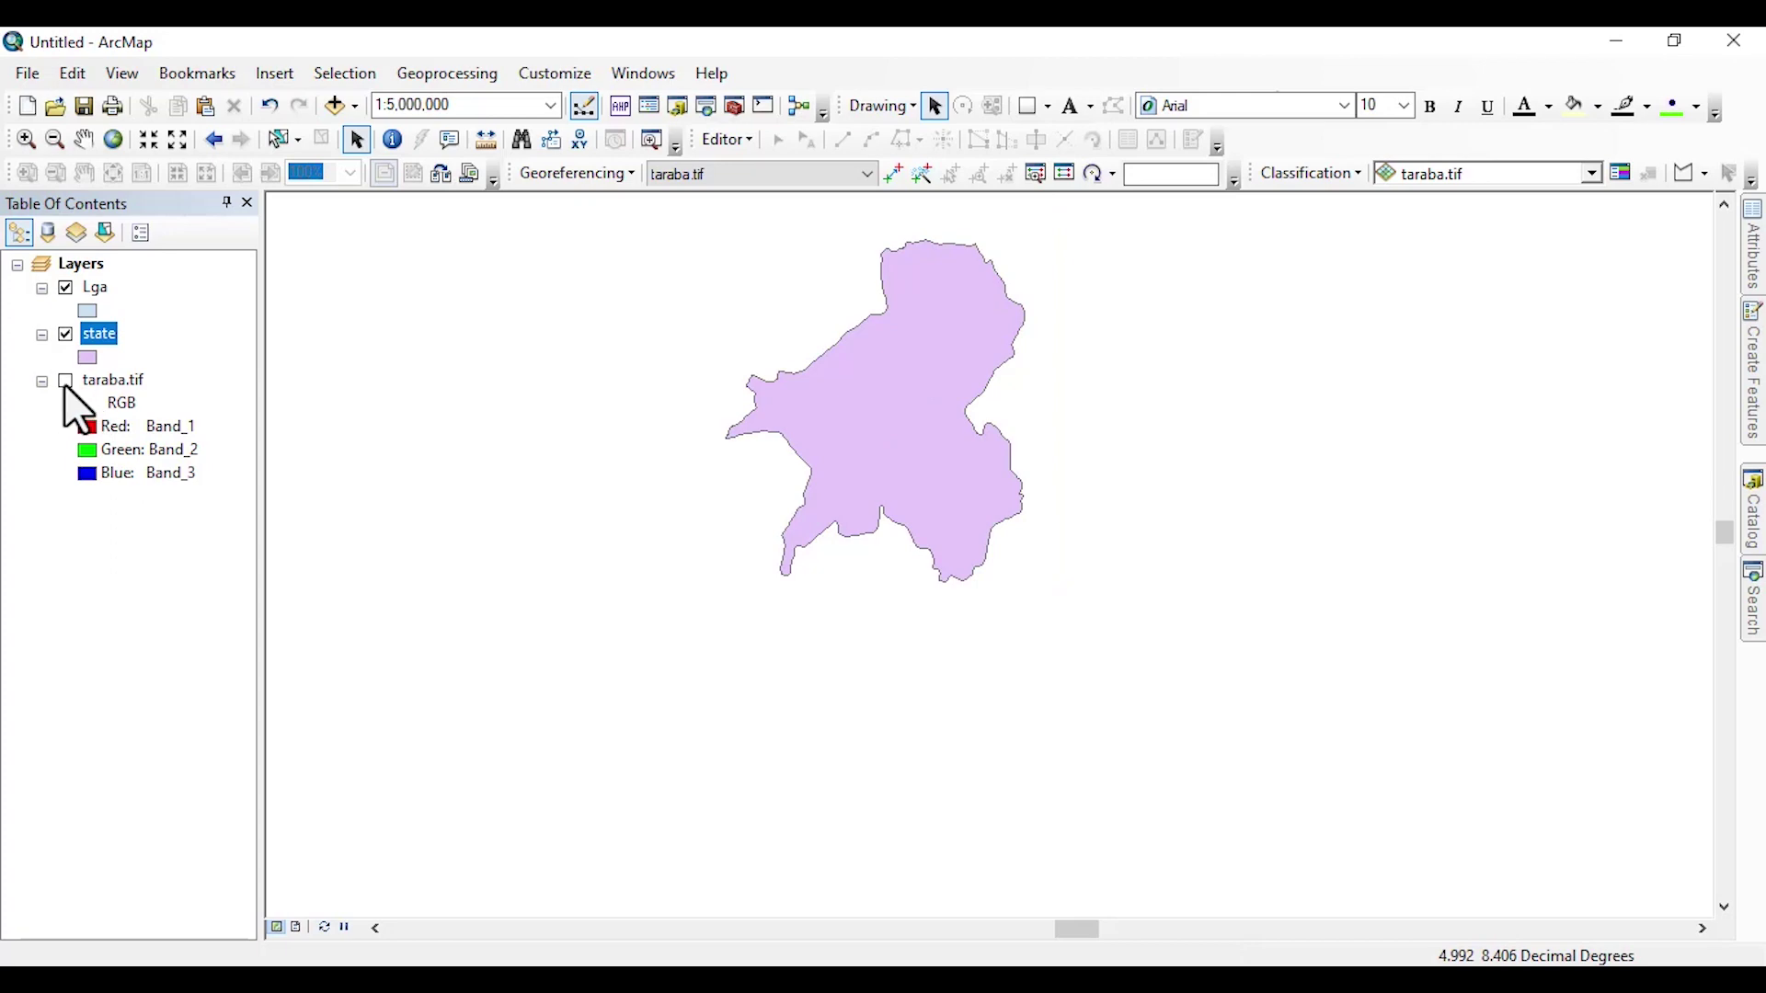
left_click(65, 382)
scroll(945, 342, "up", 5)
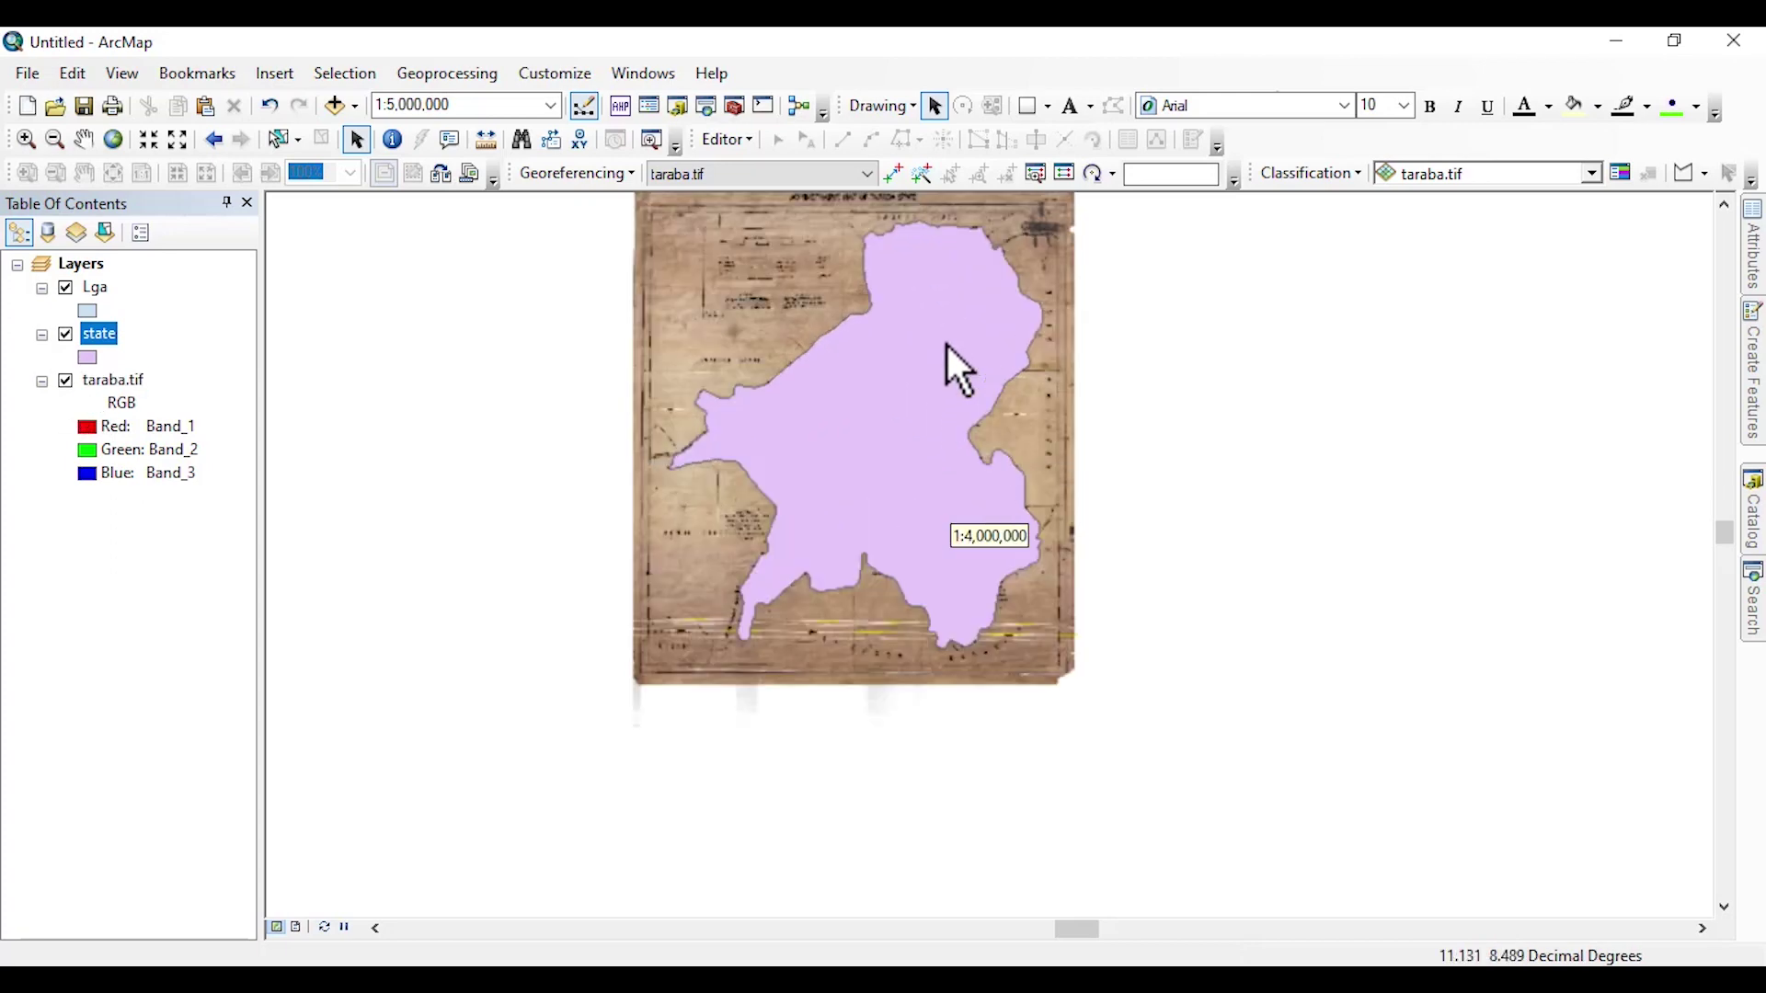
scroll(754, 395, "down", 2)
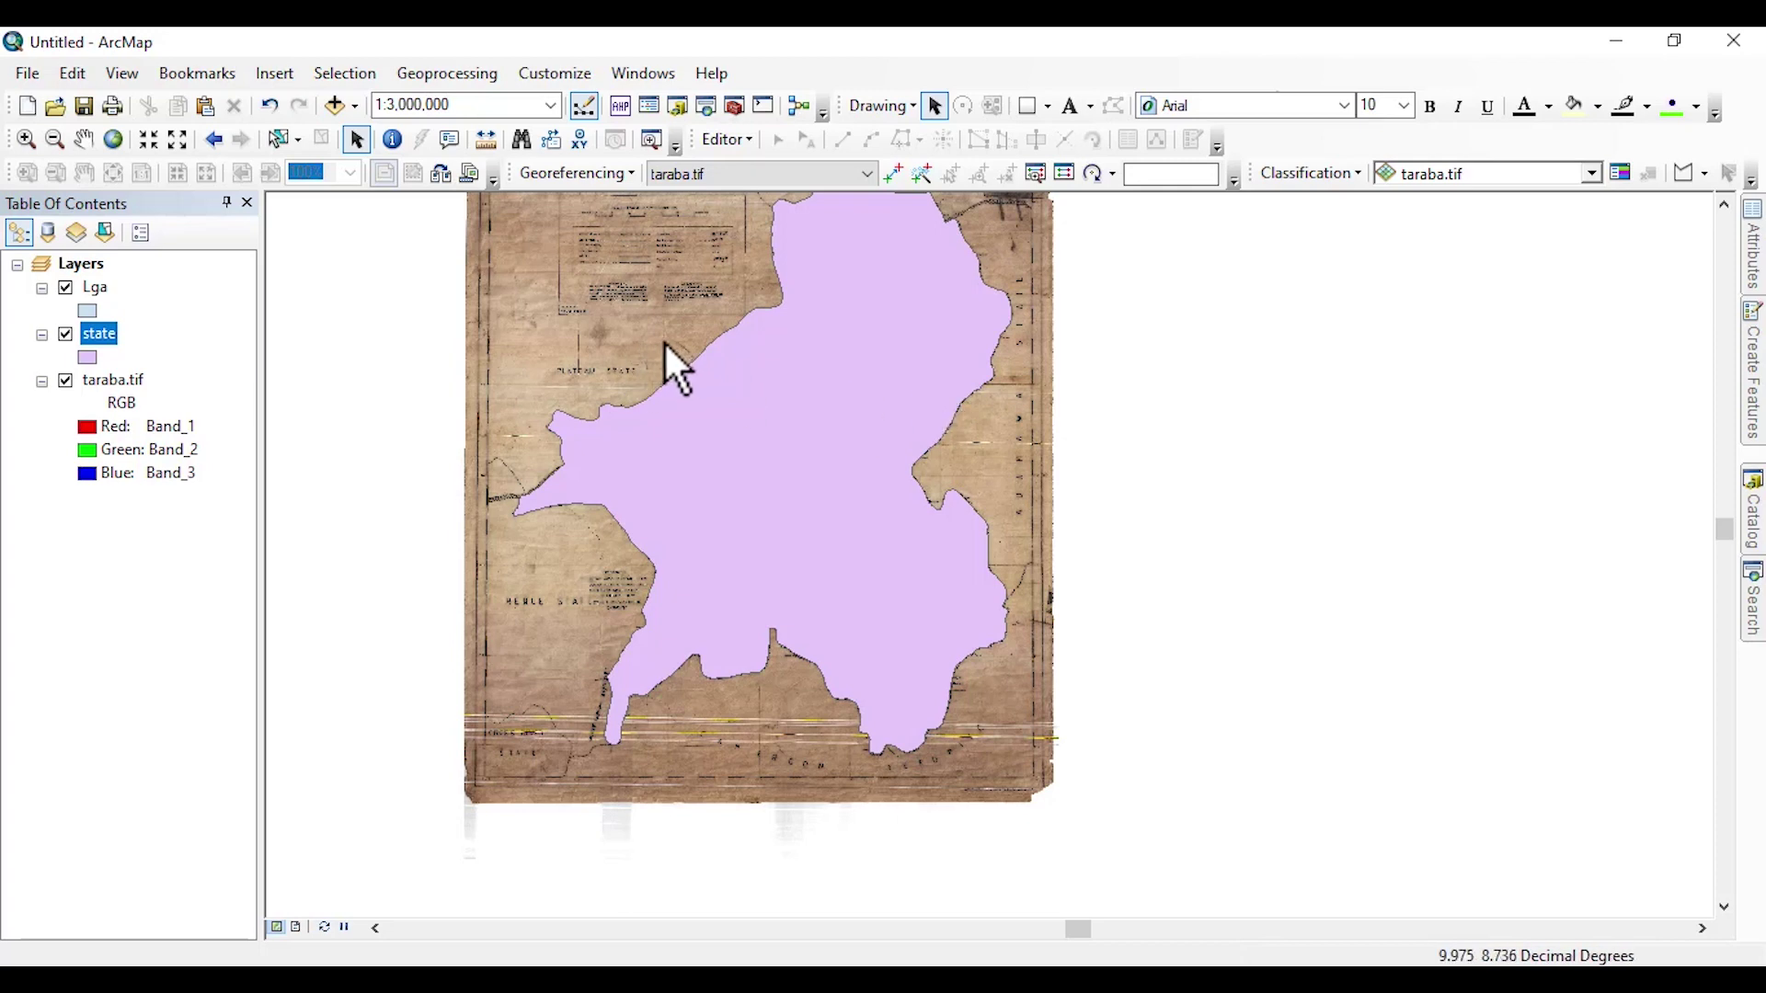
scroll(859, 438, "down", 2)
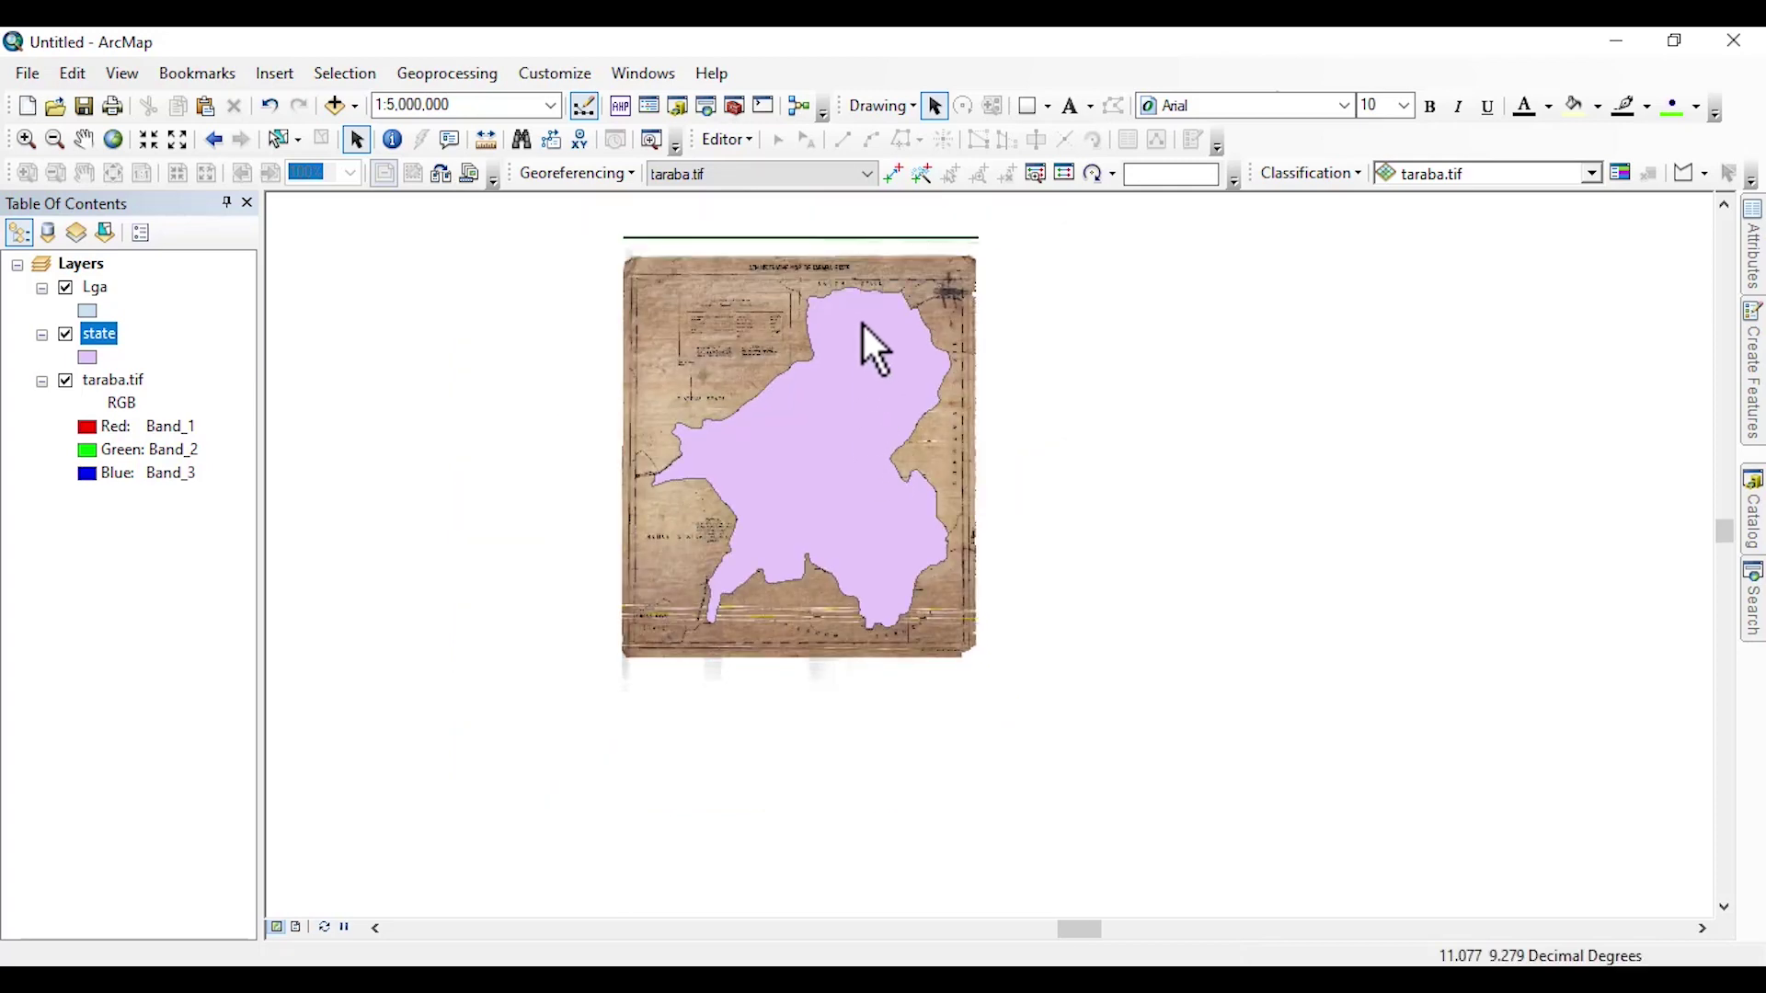